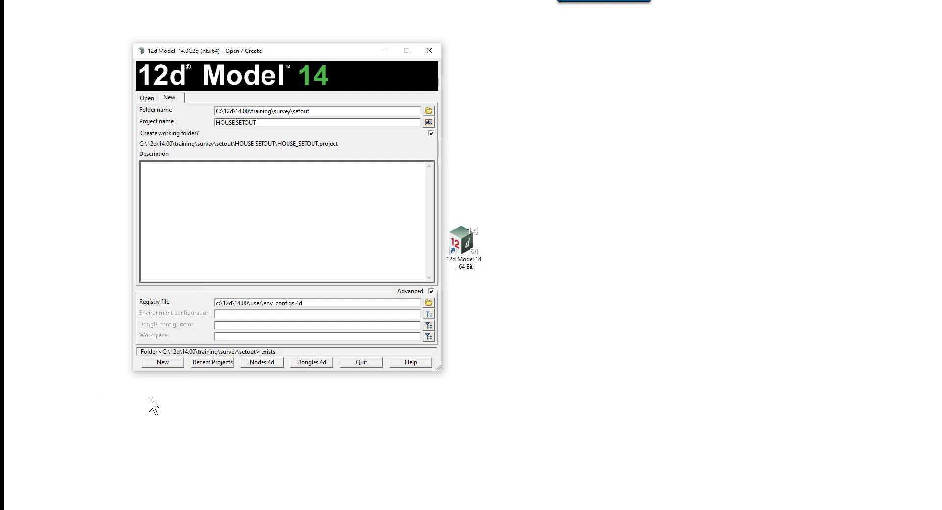
Create the HOUSE SETOUT project, dismiss the project details form and the Recalc menu, and maximise the Plan 1 view.
{"action": "left_click", "coordinate": [164, 363]}
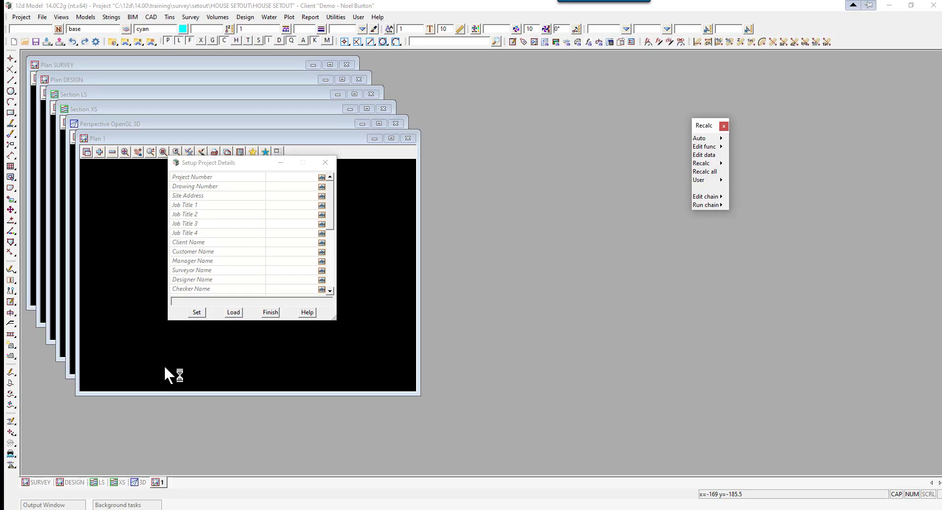
{"action": "left_click", "coordinate": [266, 313]}
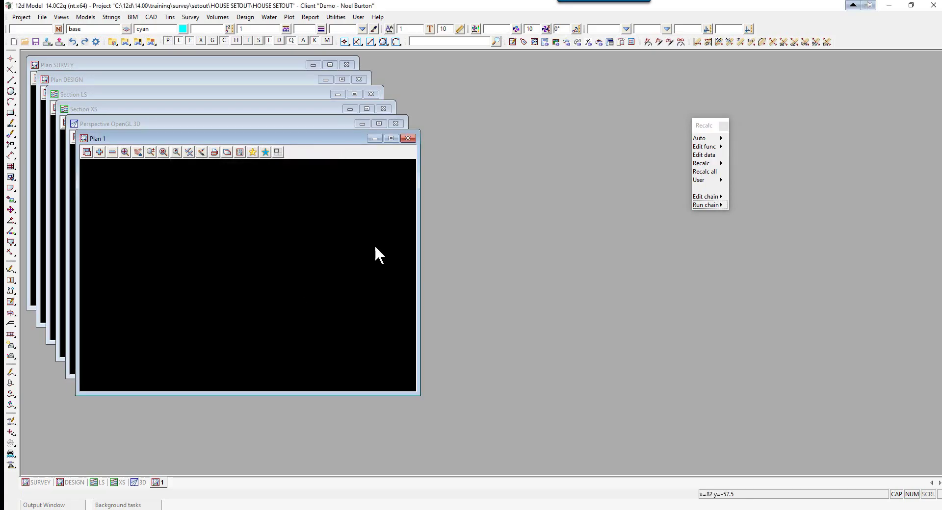
{"action": "left_click", "coordinate": [722, 126]}
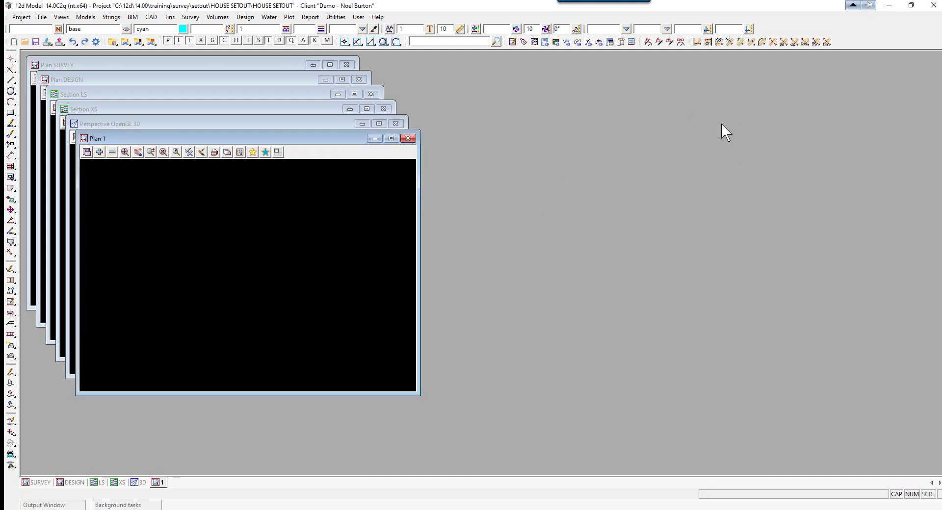
{"action": "left_click", "coordinate": [392, 138]}
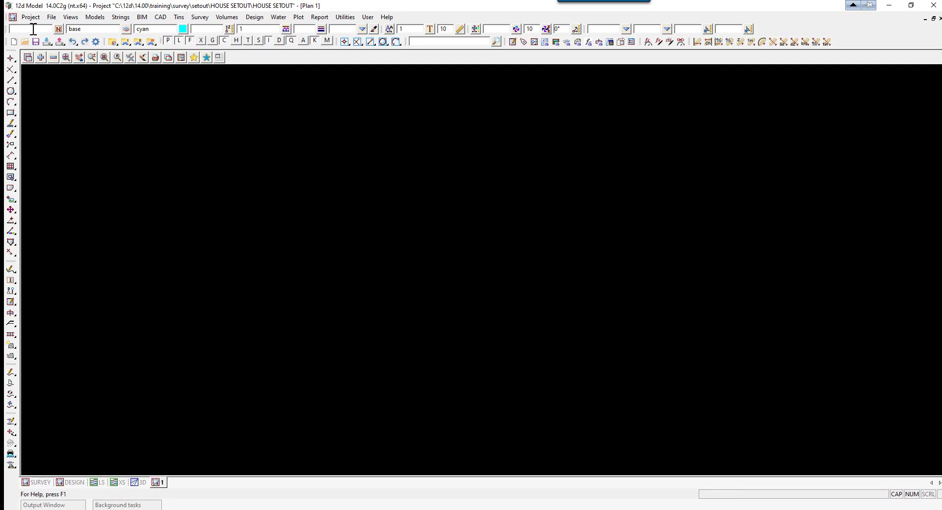
Set the CAD string name to LOT, the model to LOT and the colour to red.
{"action": "type", "text": "LOT"}
{"action": "key", "text": "Tab"}
{"action": "type", "text": "LOT"}
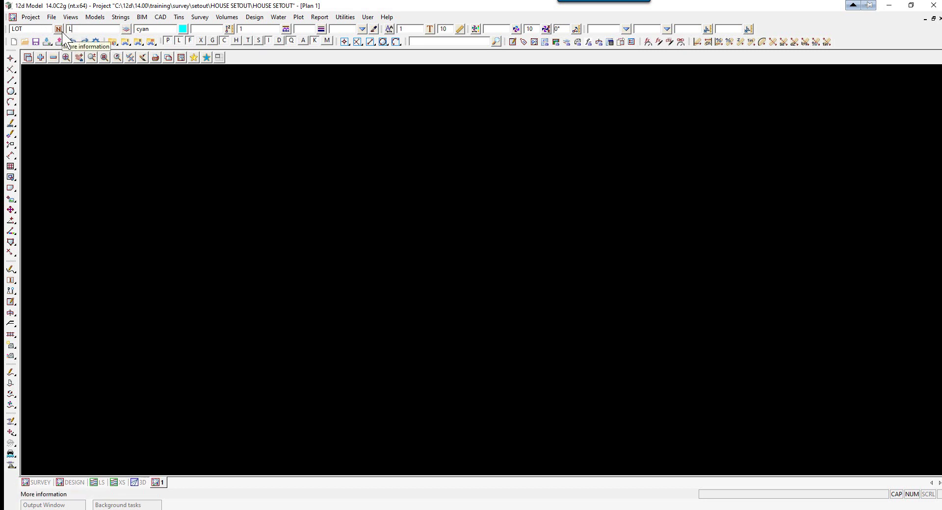
{"action": "left_click", "coordinate": [182, 29]}
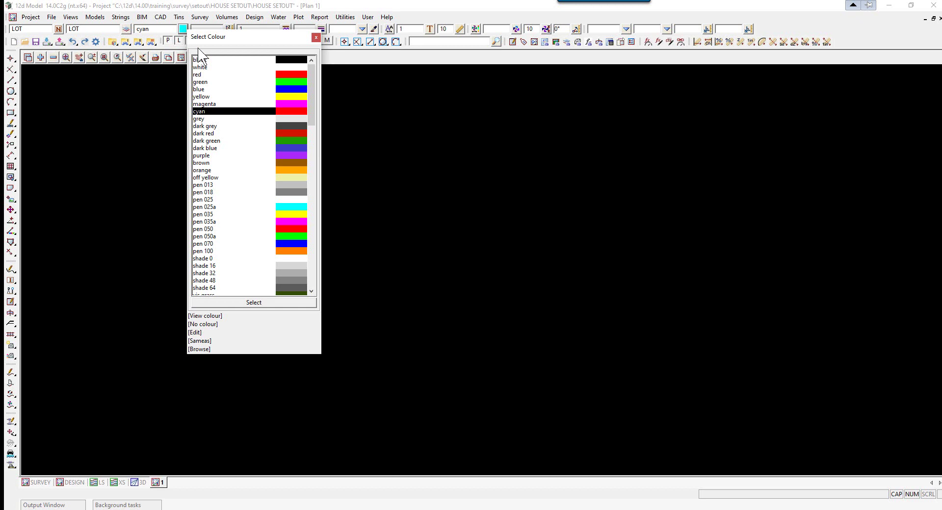
{"action": "double_click", "coordinate": [271, 75]}
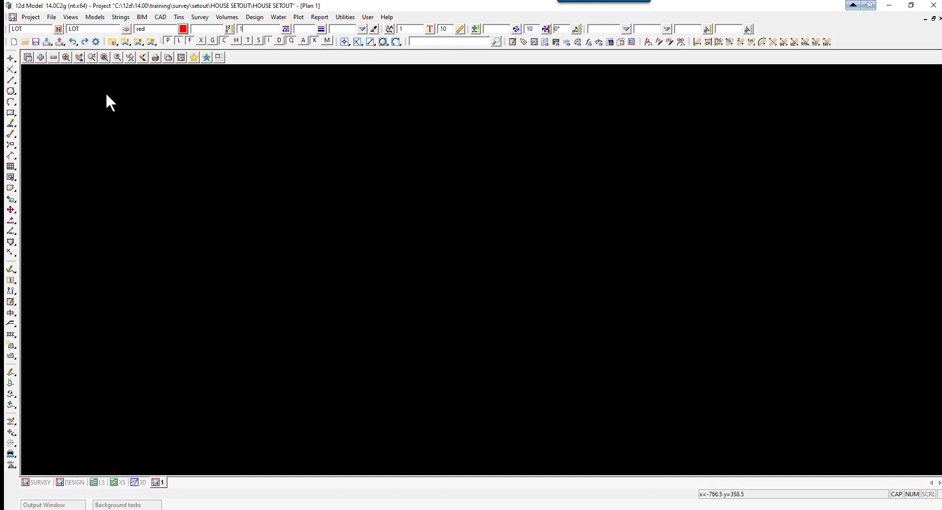
Start a CAD traverse with its start position at coordinates 1000 5000.
{"action": "left_click", "coordinate": [12, 81]}
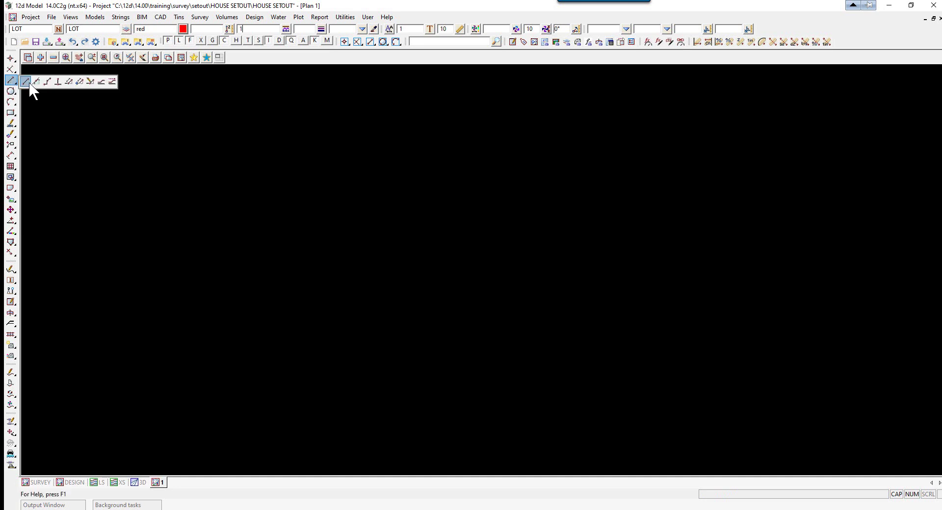
{"action": "left_click", "coordinate": [69, 82]}
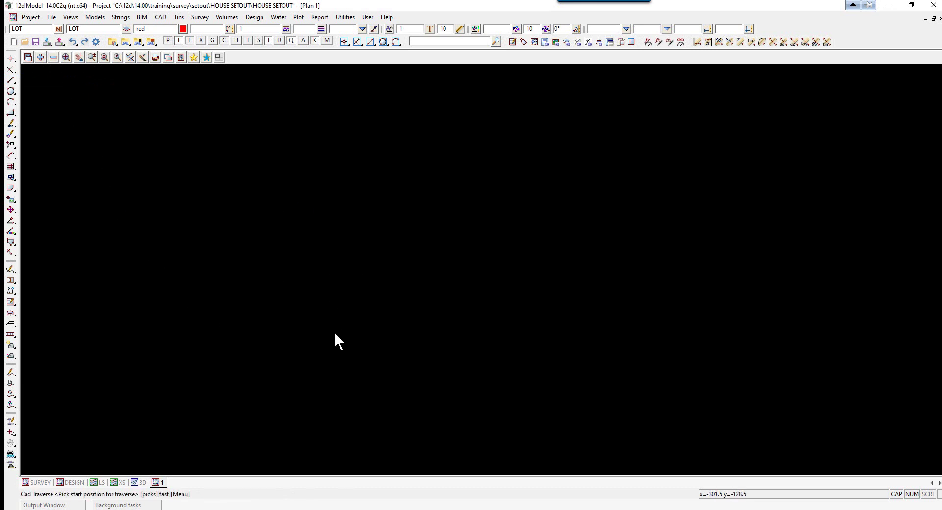
{"action": "key", "text": "space"}
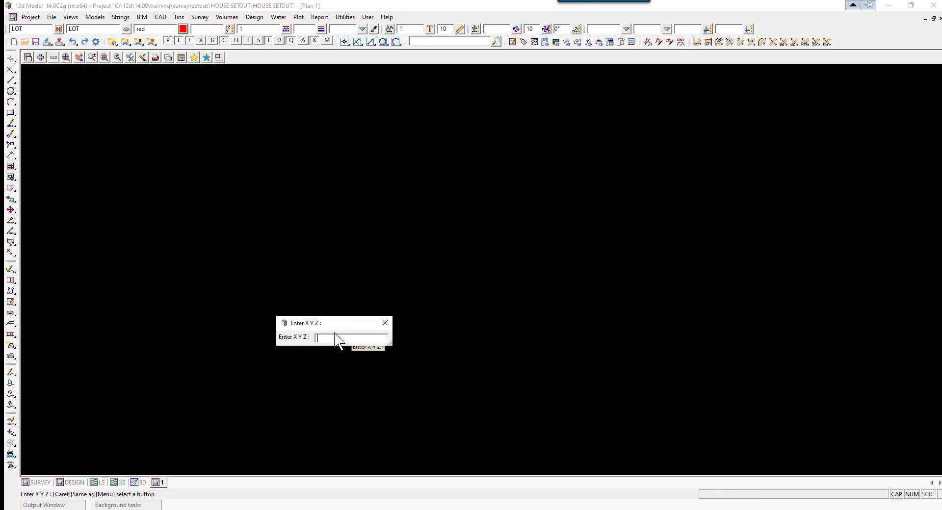
{"action": "type", "text": "1000 5000"}
{"action": "key", "text": "Return"}
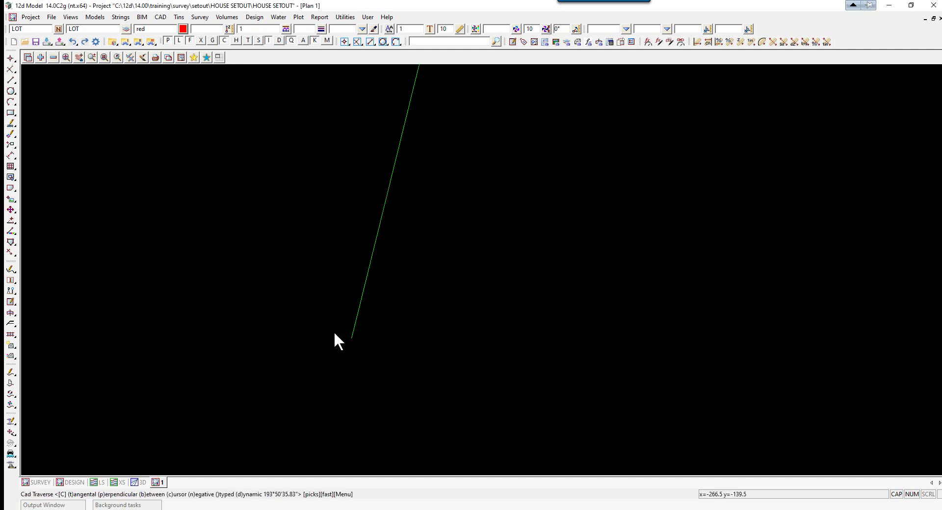
{"action": "left_click", "coordinate": [338, 364]}
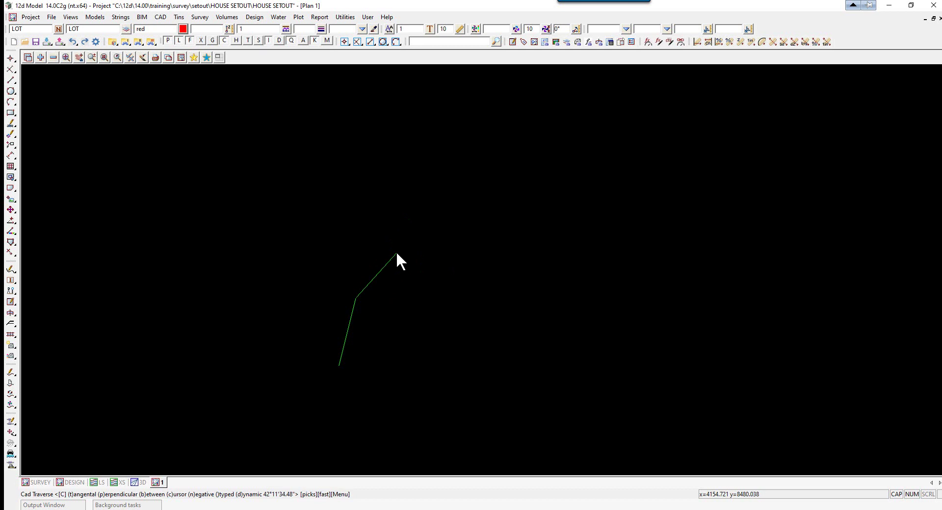
Draw the first traverse leg from the start point with bearing 12.1810 and distance 35.818.
{"action": "key", "text": "space"}
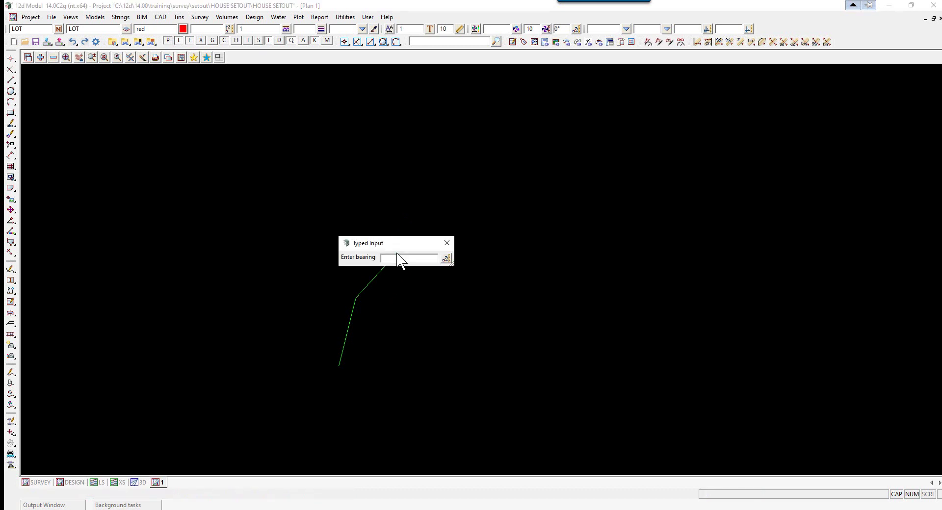
{"action": "type", "text": "1"}
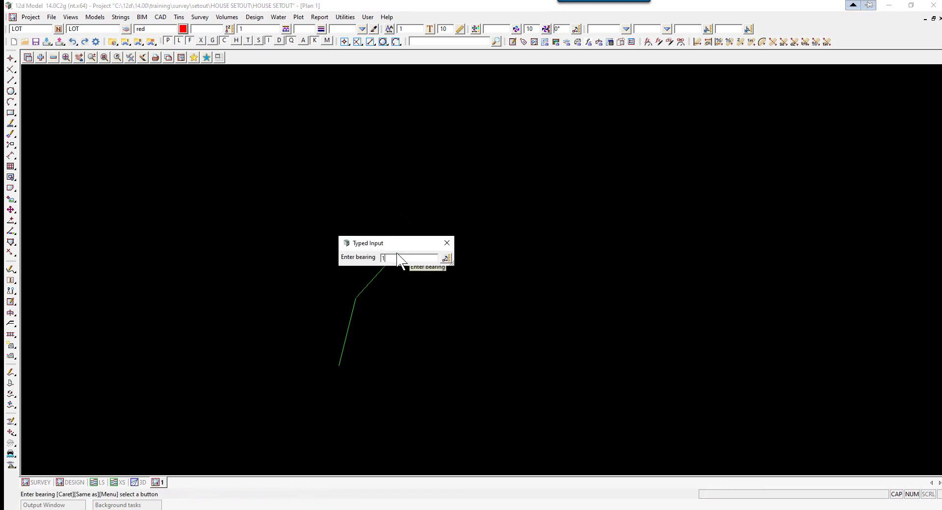
{"action": "type", "text": "2.18"}
{"action": "key", "text": "Return"}
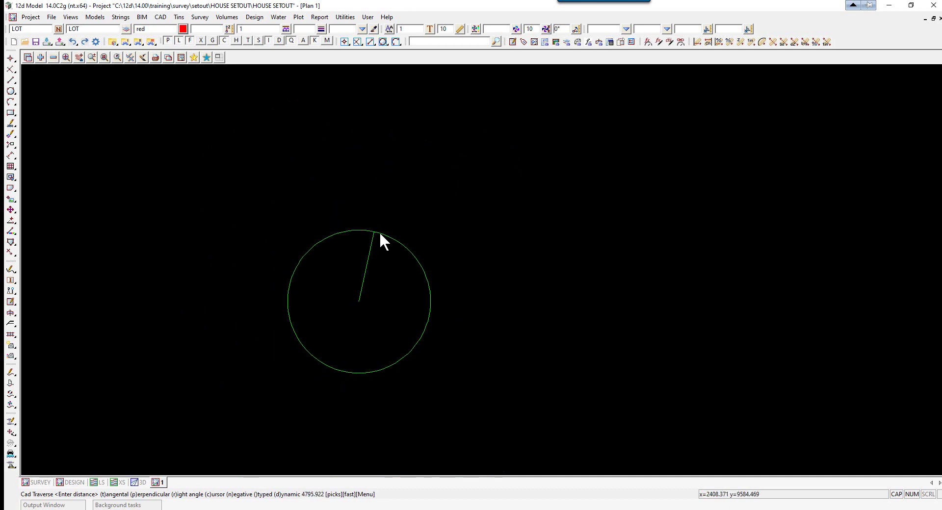
{"action": "key", "text": "space"}
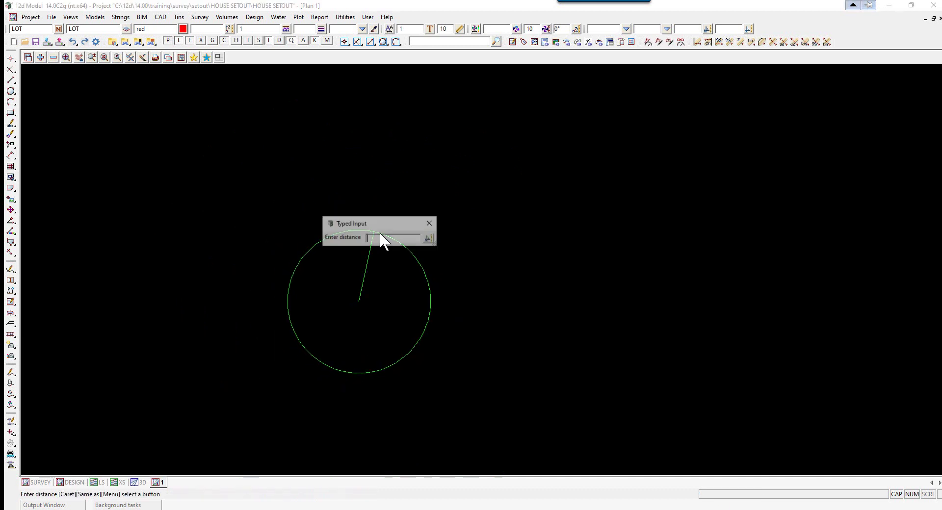
{"action": "type", "text": "35"}
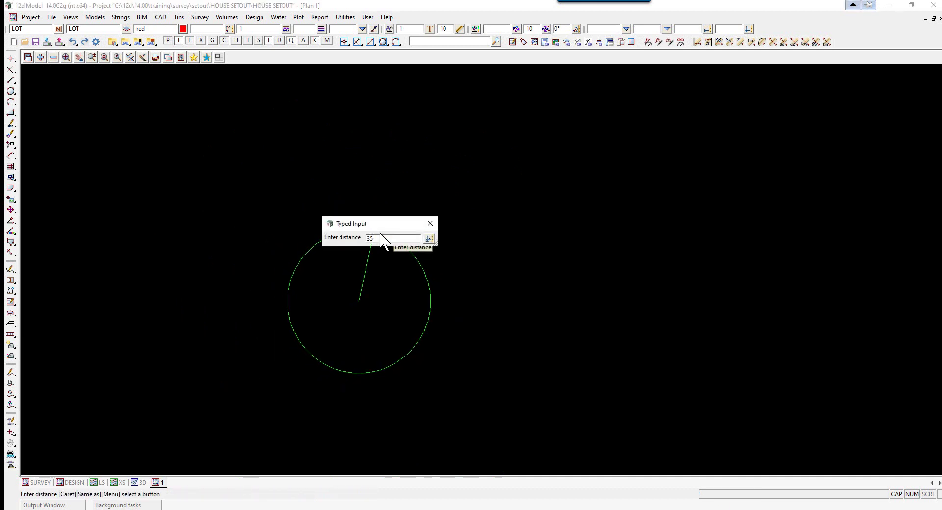
{"action": "type", "text": ".81"}
{"action": "key", "text": "Return"}
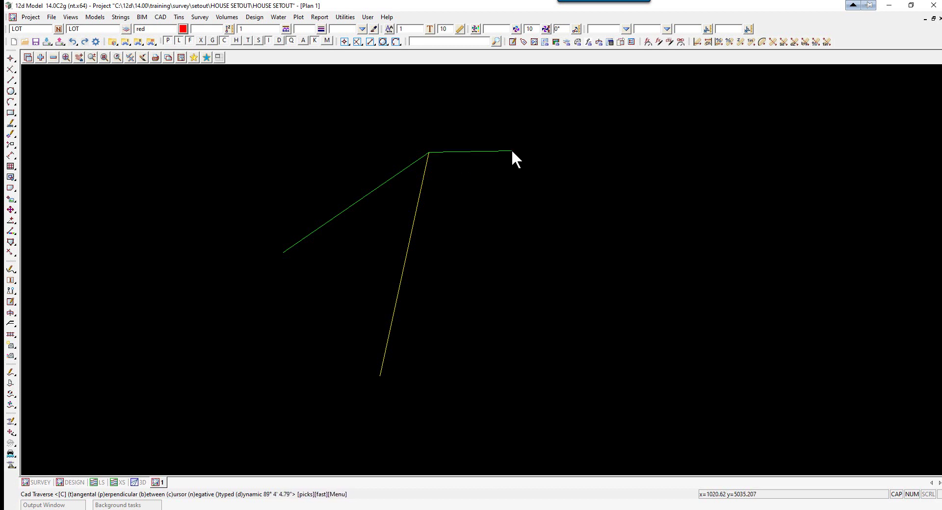
Add the second traverse leg along the lot's northern boundary with bearing 90 and distance 23.87.
{"action": "type", "text": "90"}
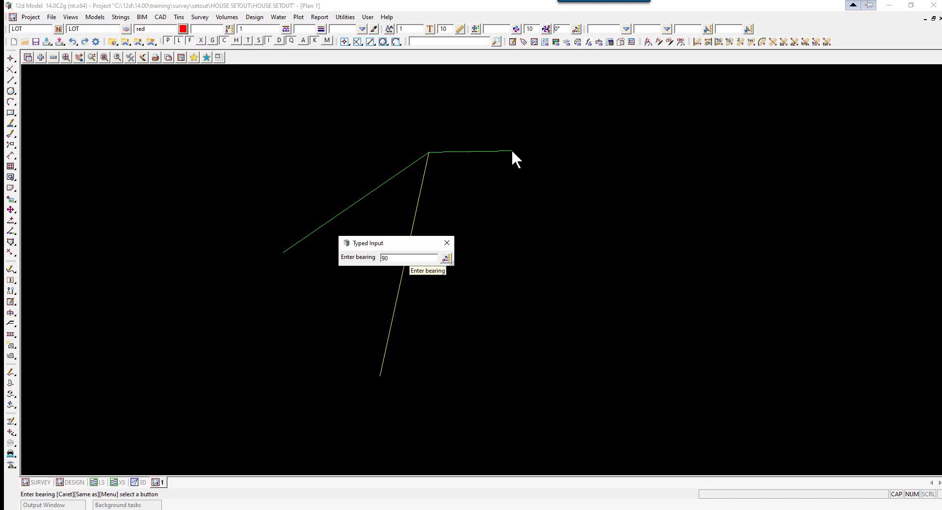
{"action": "key", "text": "Return"}
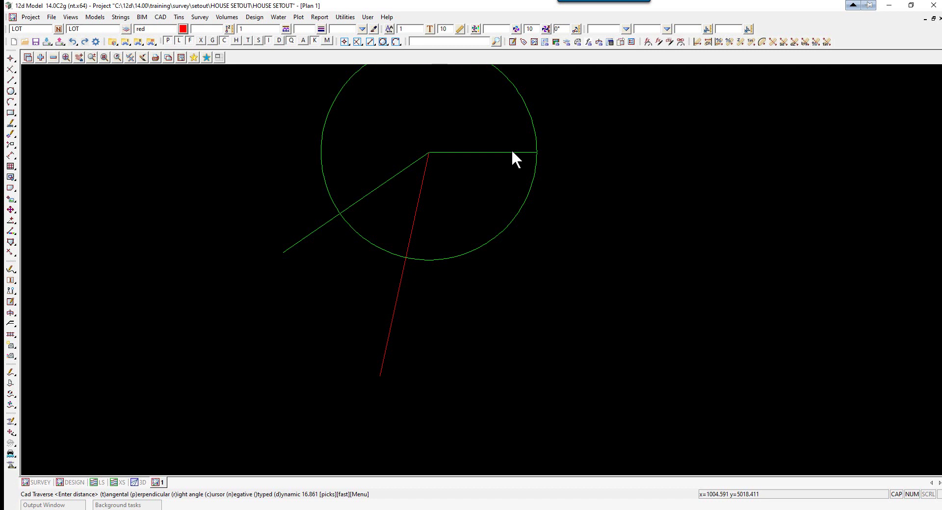
{"action": "type", "text": "23.87"}
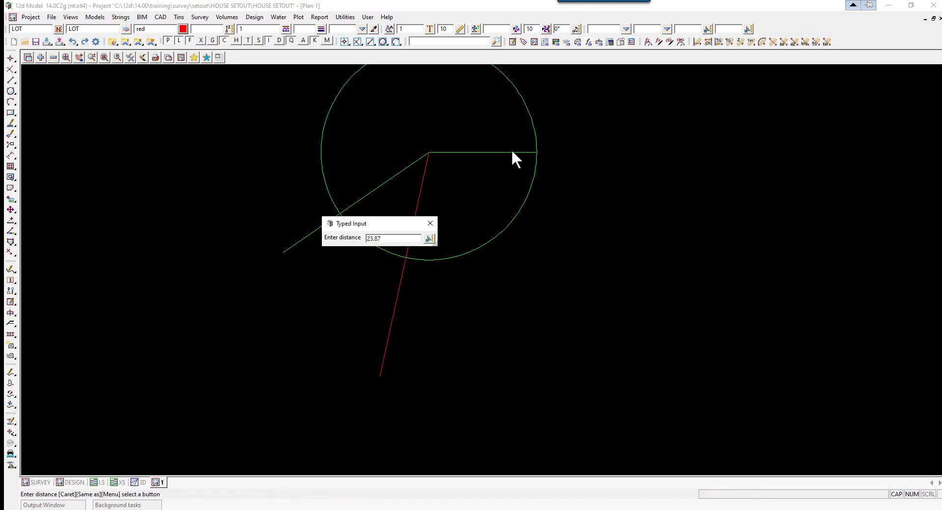
{"action": "key", "text": "Return"}
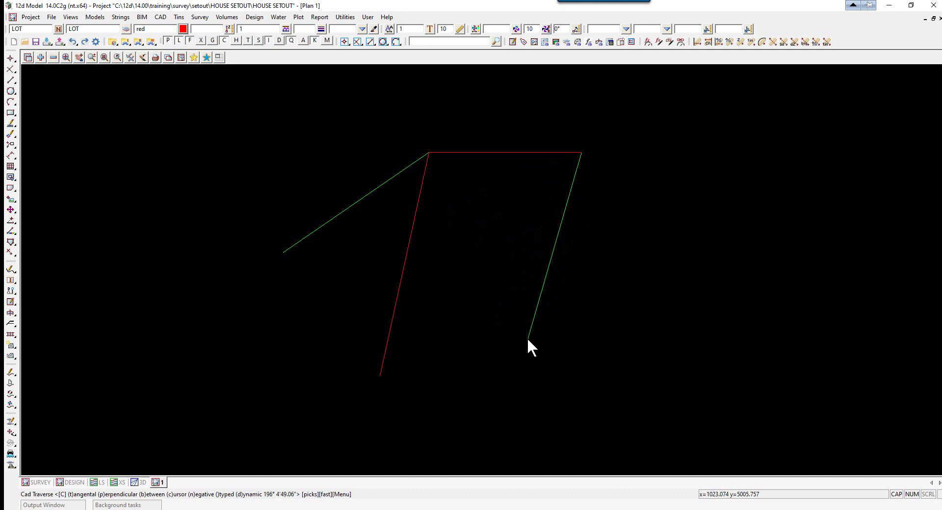
Add the third traverse leg with bearing 192.1810 and distance 35.818, and end the traverse string.
{"action": "type", "text": "19"}
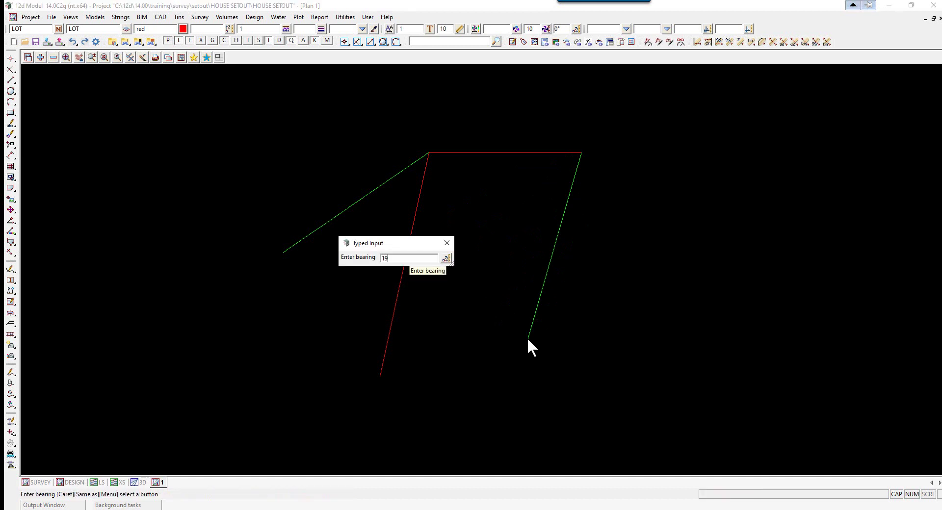
{"action": "type", "text": "2.1810"}
{"action": "key", "text": "Return"}
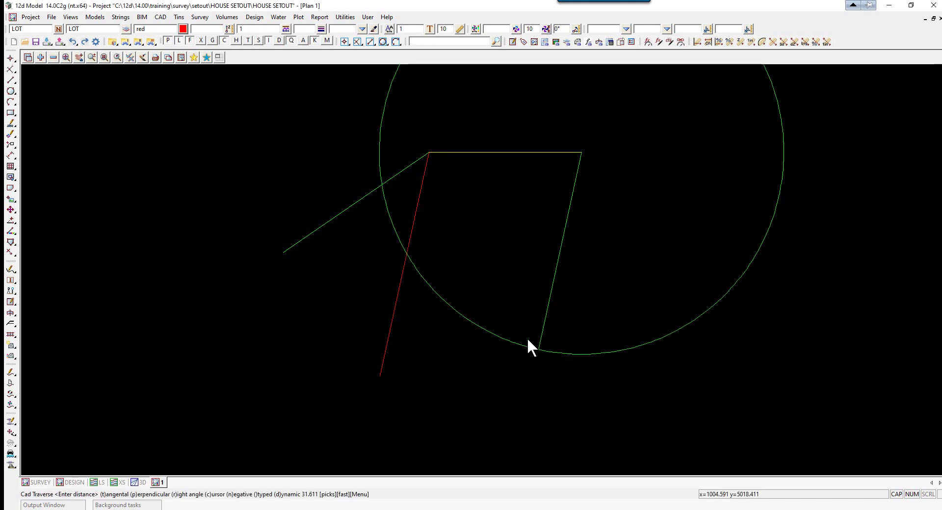
{"action": "type", "text": "35."}
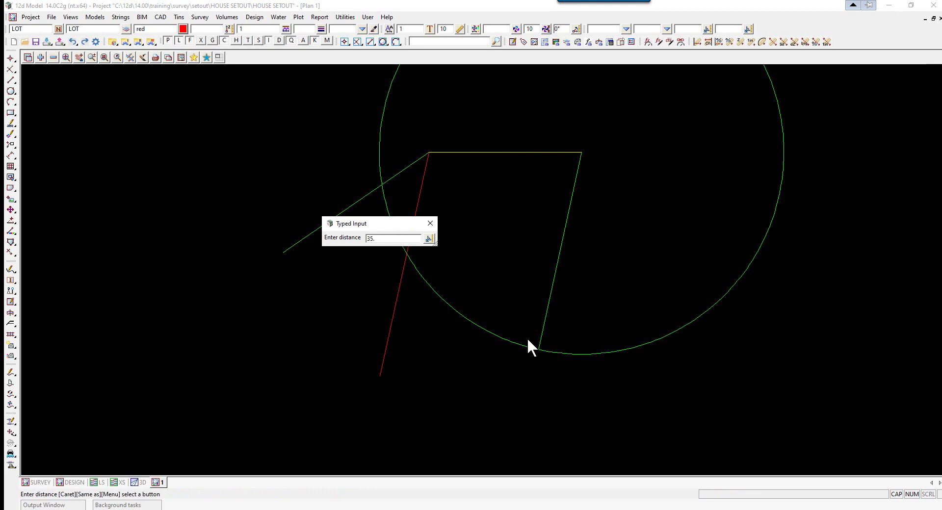
{"action": "type", "text": "818"}
{"action": "key", "text": "Return"}
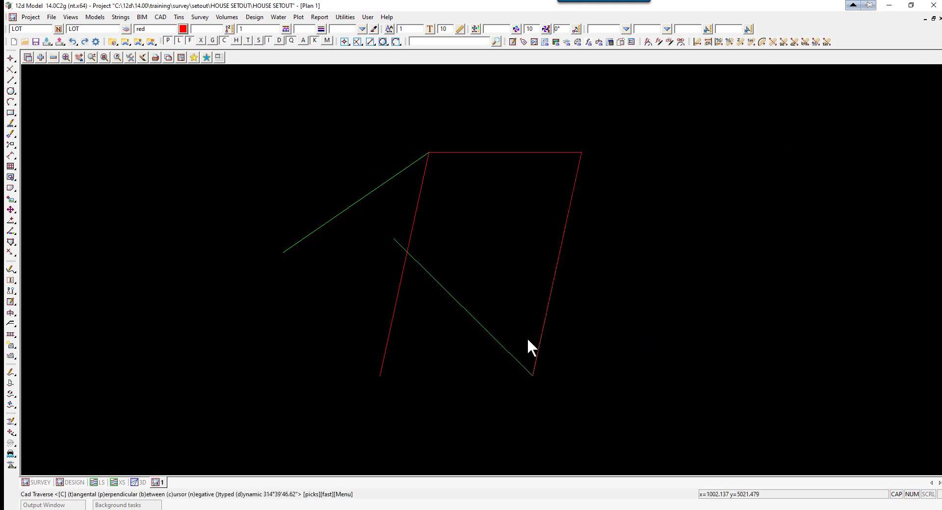
{"action": "key", "text": "Escape"}
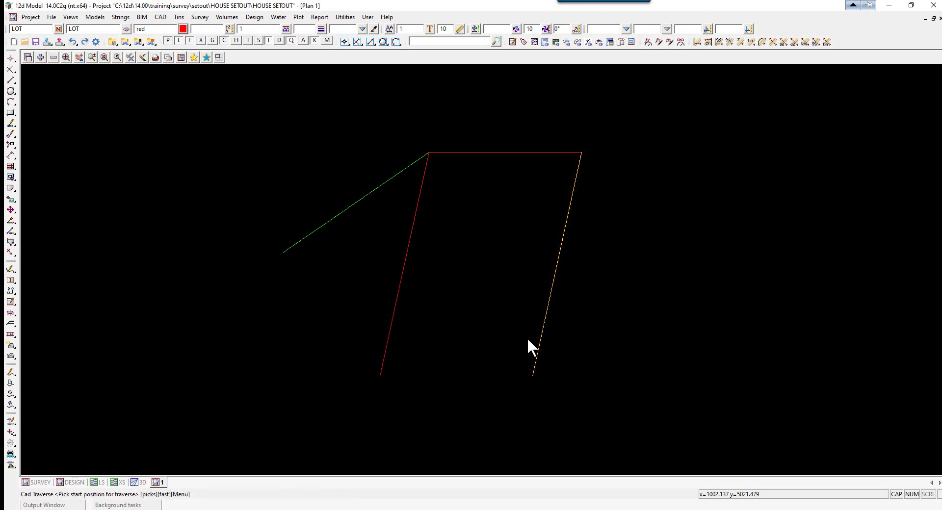
Measure the bearing and distance across the lot's open southern side, from its southeast end to its southwest end.
{"action": "scroll", "coordinate": [394, 239], "scroll_direction": "down", "scroll_amount": 1}
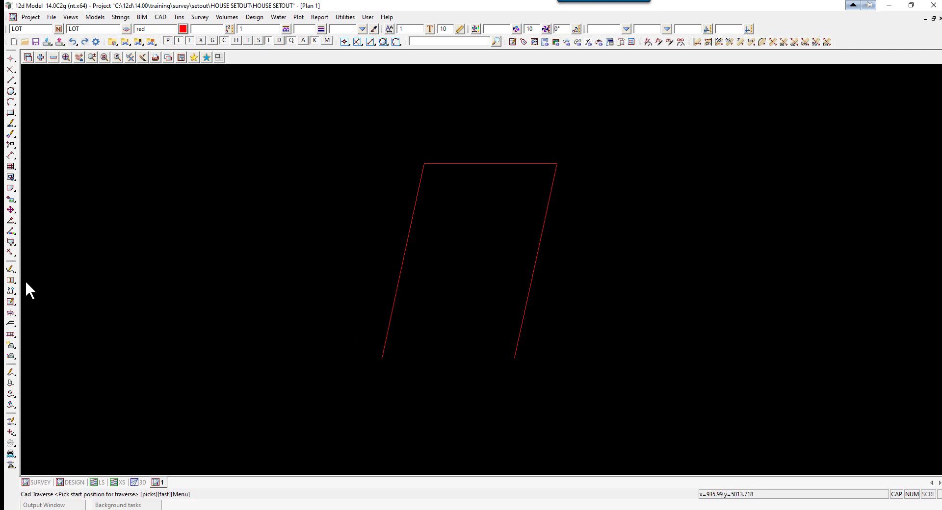
{"action": "left_click", "coordinate": [11, 283]}
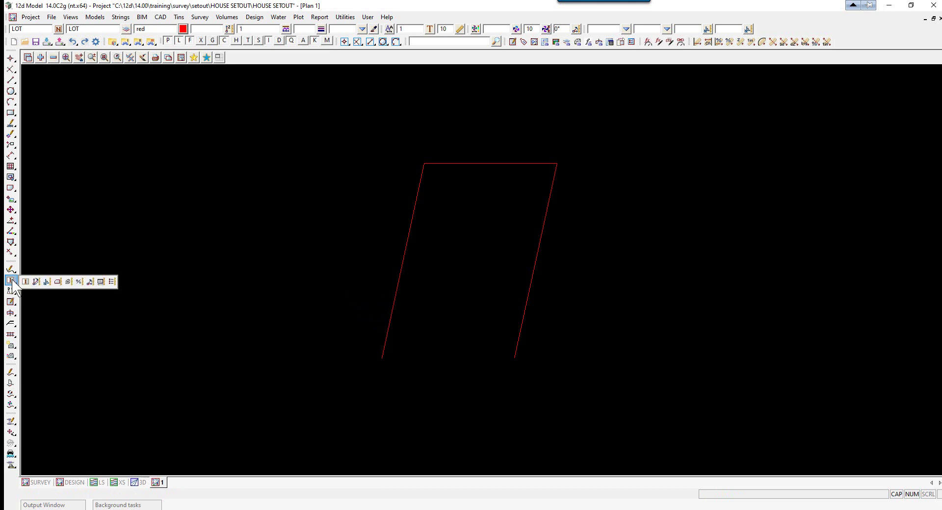
{"action": "left_click", "coordinate": [38, 283]}
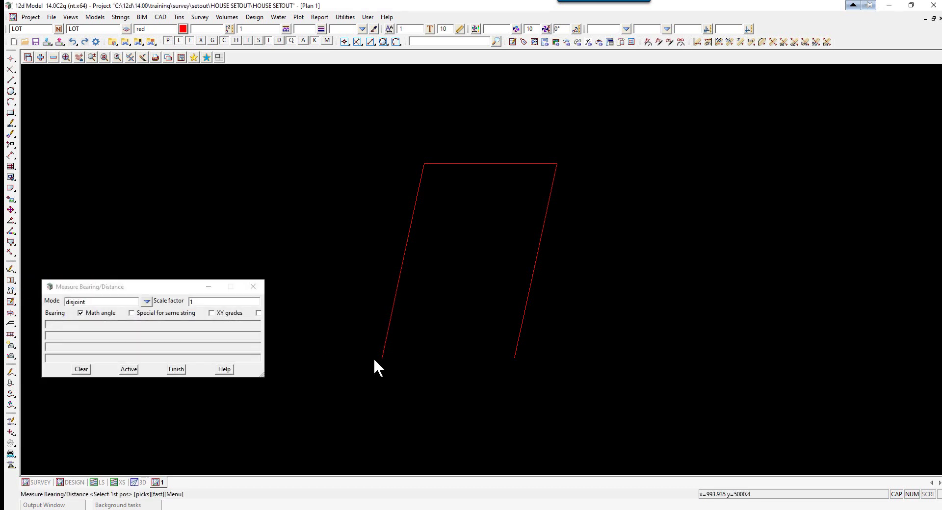
{"action": "left_click", "coordinate": [513, 362]}
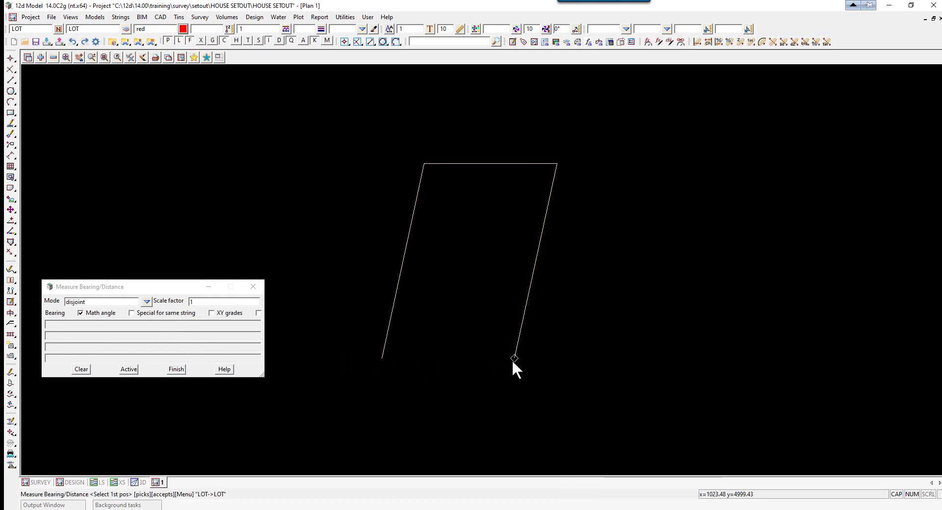
{"action": "left_click", "coordinate": [379, 356]}
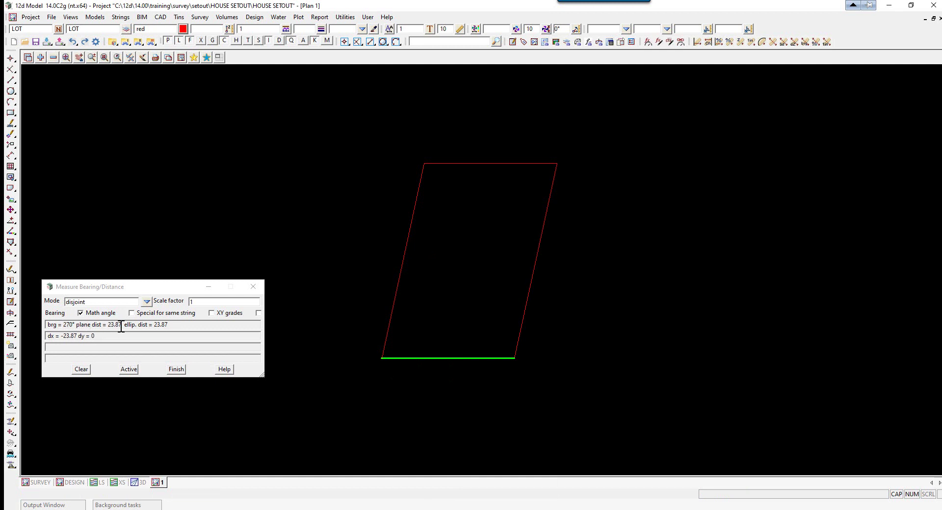
{"action": "left_click", "coordinate": [176, 370]}
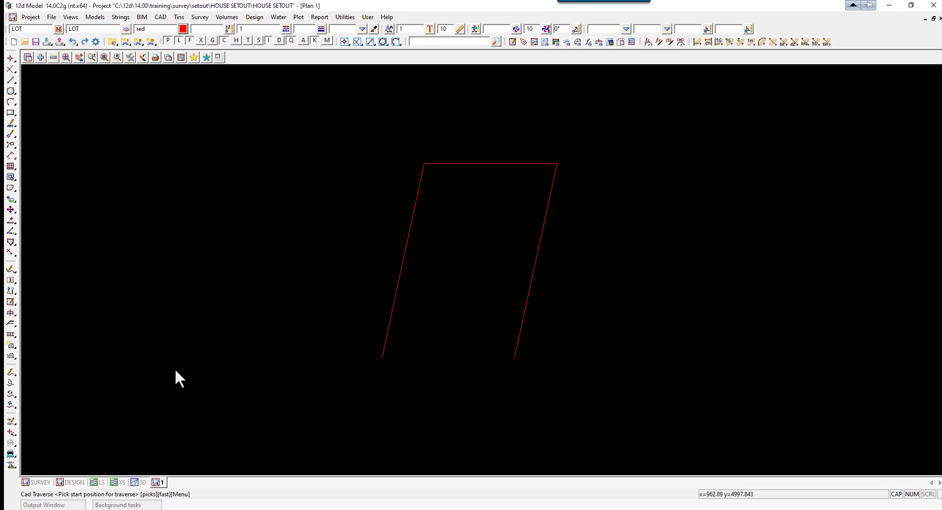
Close the lot boundary string along its open southern side.
{"action": "left_click", "coordinate": [11, 242]}
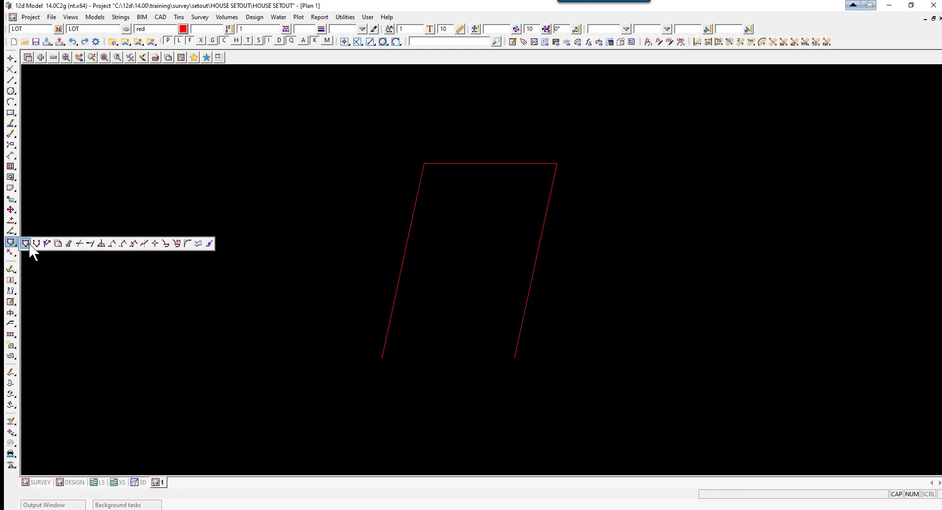
{"action": "left_click", "coordinate": [30, 245]}
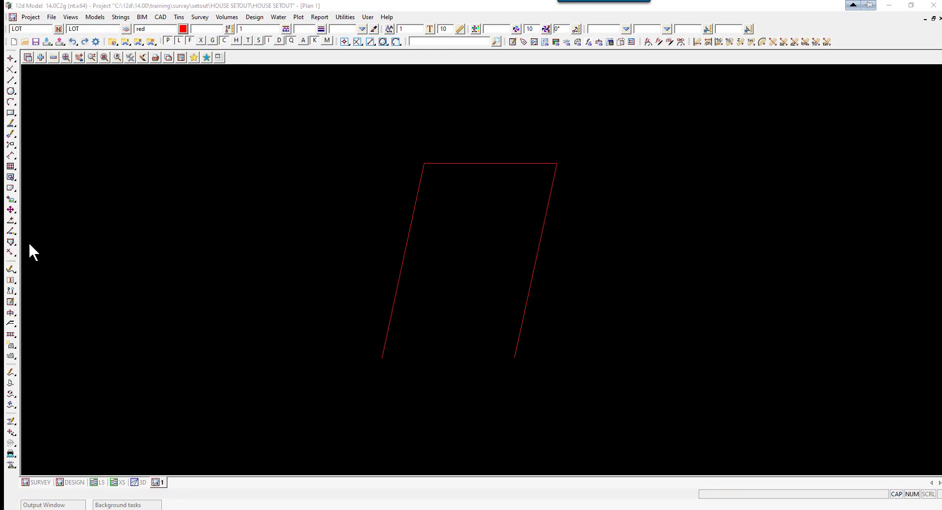
{"action": "left_click", "coordinate": [395, 279]}
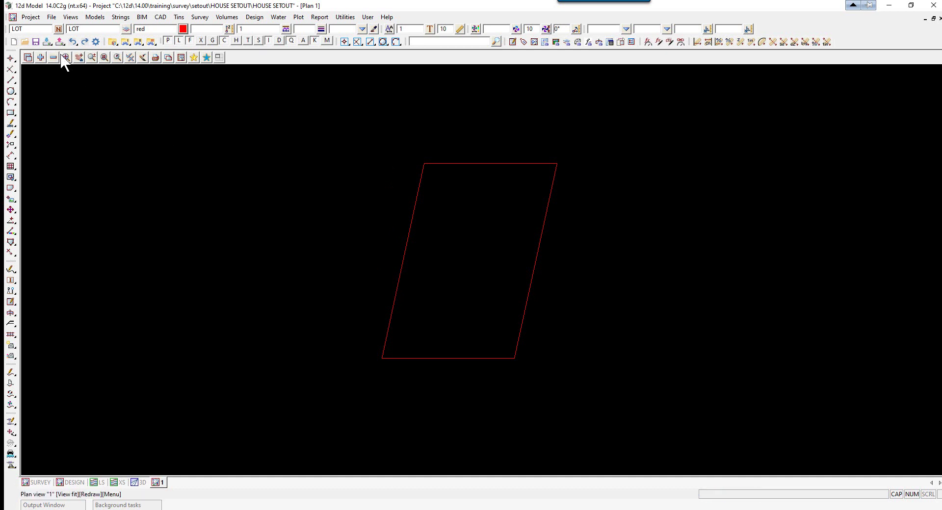
Set the CAD string name and model to HOUSE and the colour to cyan.
{"action": "left_click_drag", "start_coordinate": [40, 29], "coordinate": [9, 29]}
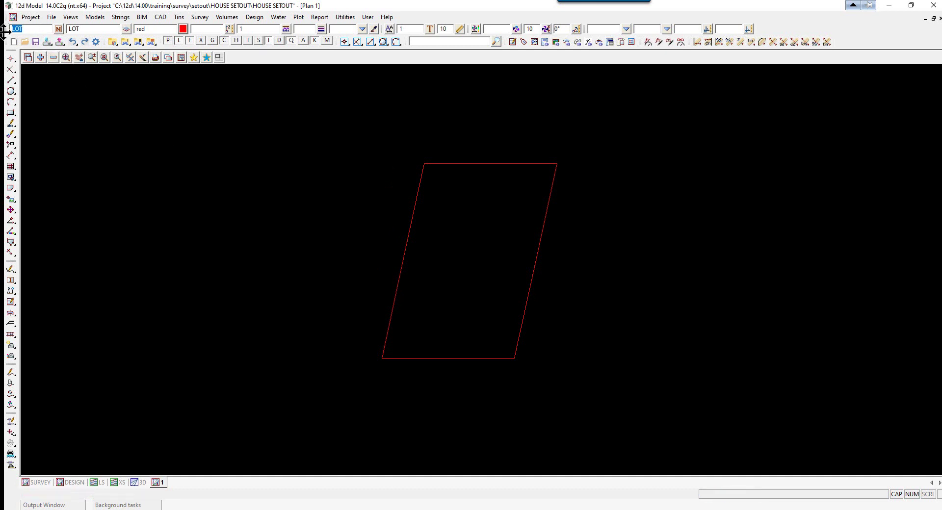
{"action": "type", "text": "HOUSE"}
{"action": "left_click_drag", "start_coordinate": [82, 29], "coordinate": [64, 30]}
{"action": "type", "text": "HOUSE"}
{"action": "left_click", "coordinate": [183, 29]}
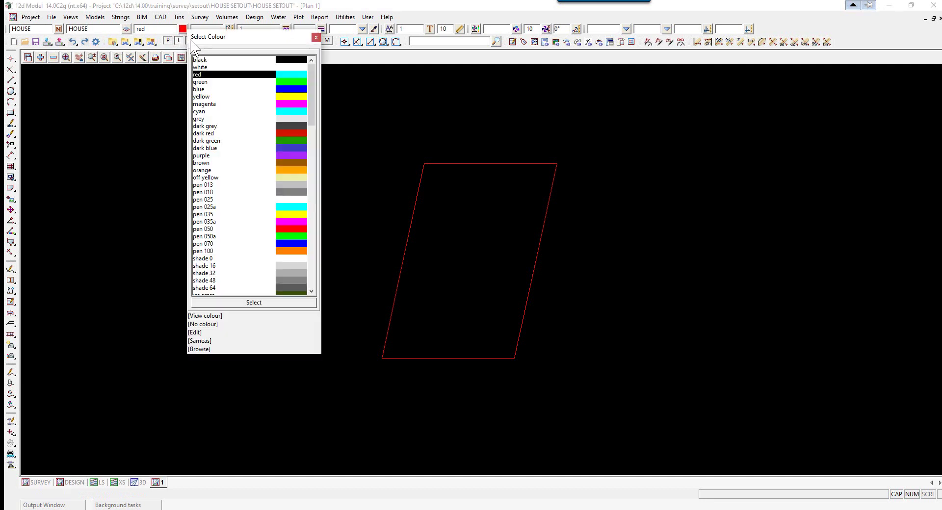
{"action": "double_click", "coordinate": [280, 112]}
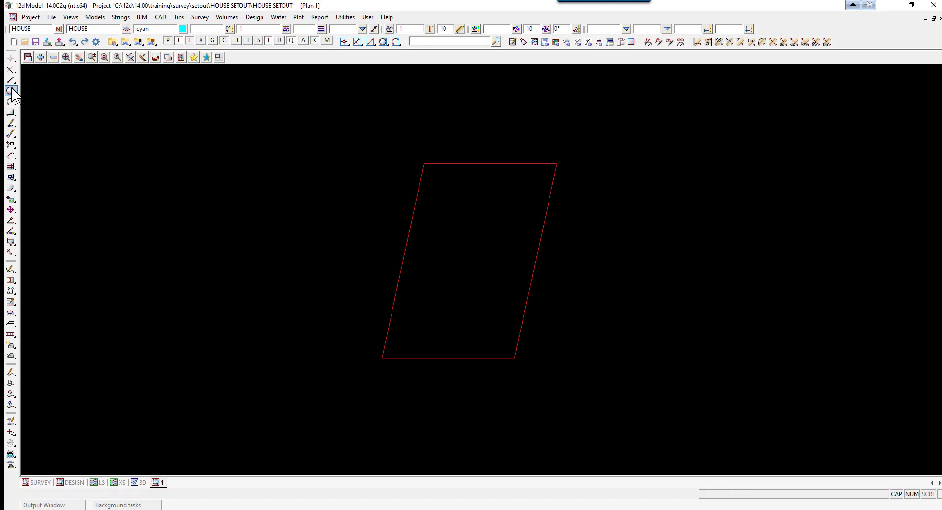
Start a CAD traverse at a point 7 along the lot's western boundary from its southwest corner, with an offset of 1.8 from the boundary.
{"action": "mouse_move", "coordinate": [11, 90]}
{"action": "left_click", "coordinate": [72, 84]}
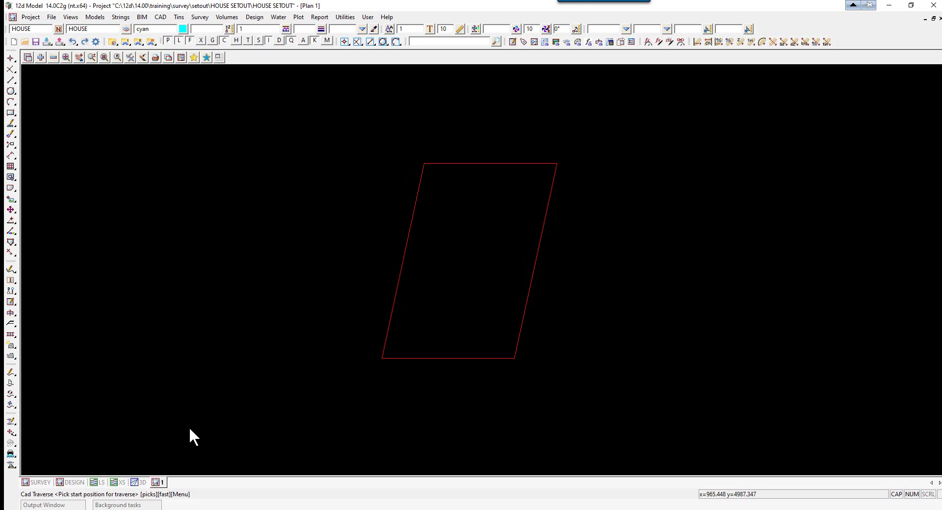
{"action": "left_click", "coordinate": [344, 42]}
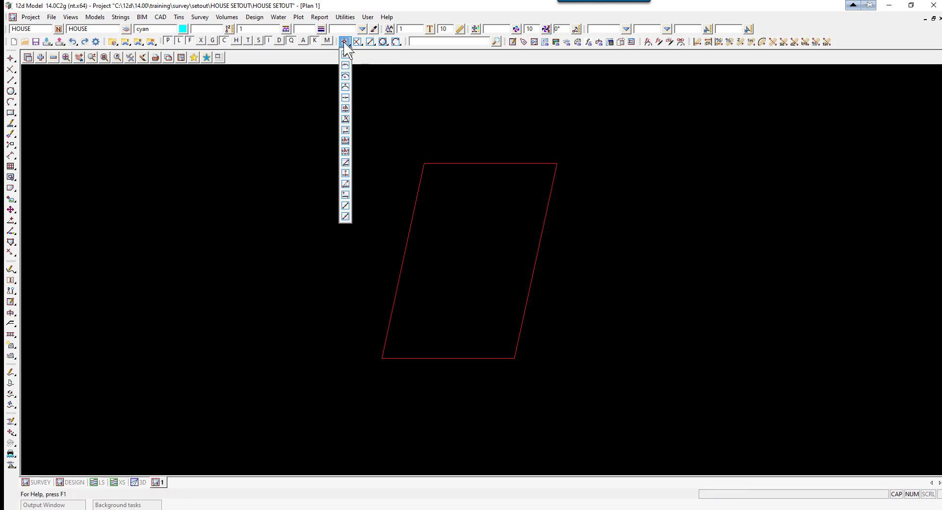
{"action": "left_click", "coordinate": [345, 130]}
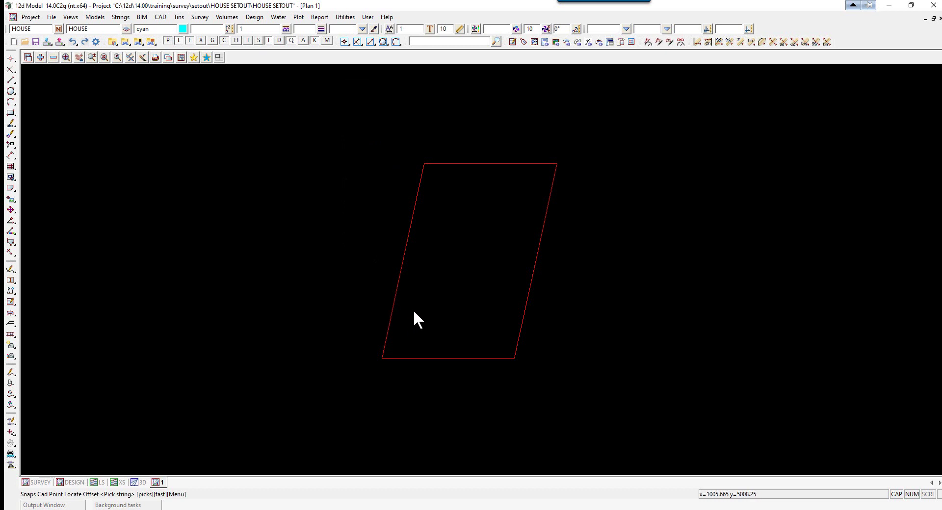
{"action": "left_click", "coordinate": [397, 279]}
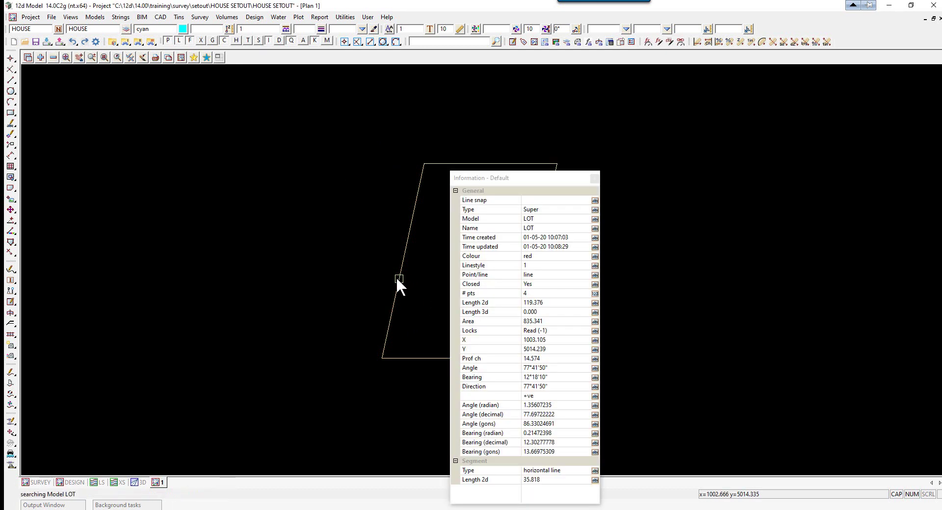
{"action": "middle_click", "coordinate": [397, 279]}
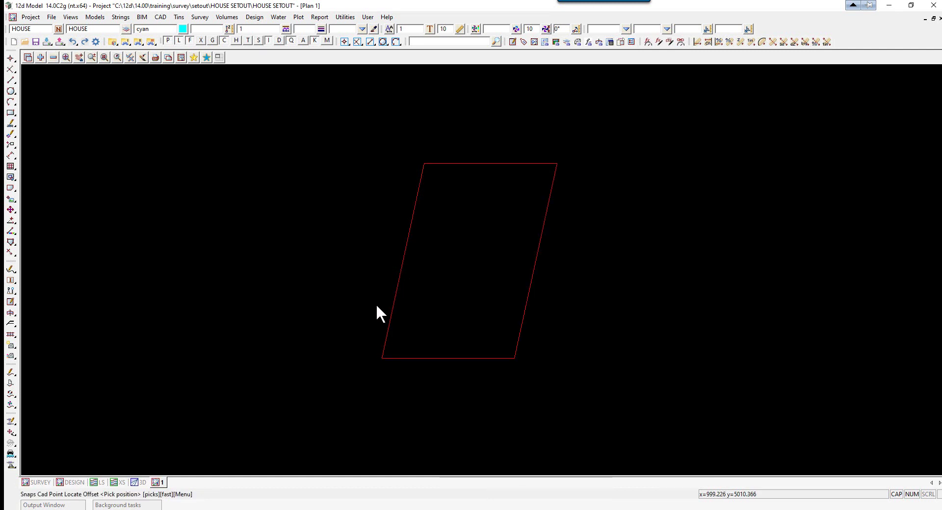
{"action": "left_click", "coordinate": [382, 358]}
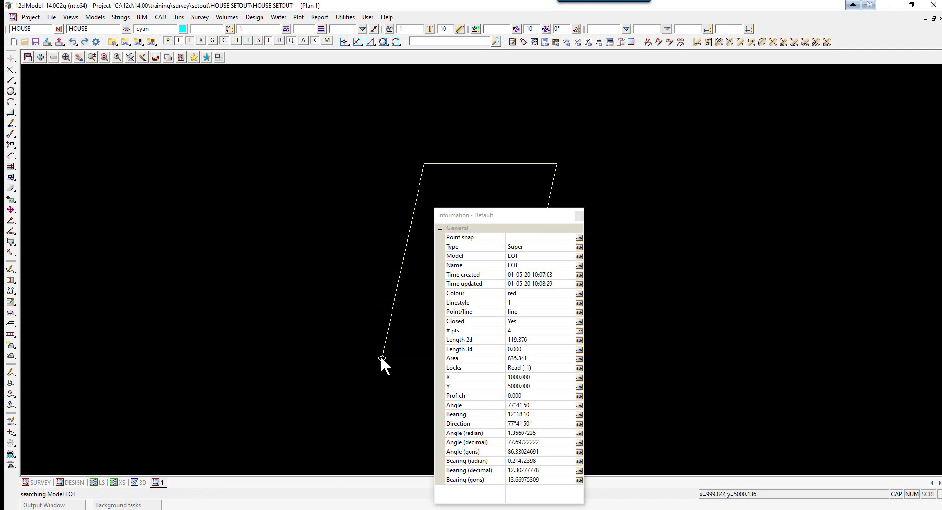
{"action": "middle_click", "coordinate": [382, 359]}
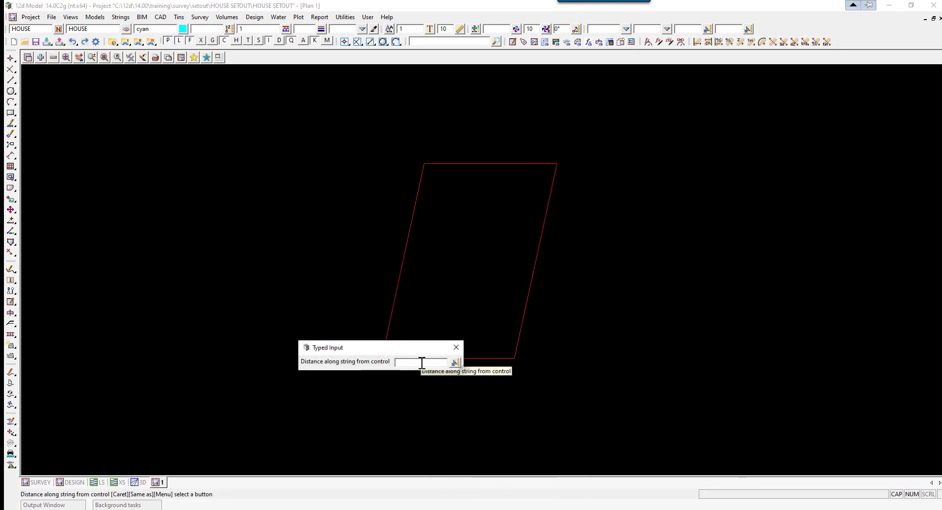
{"action": "type", "text": "7"}
{"action": "key", "text": "Return"}
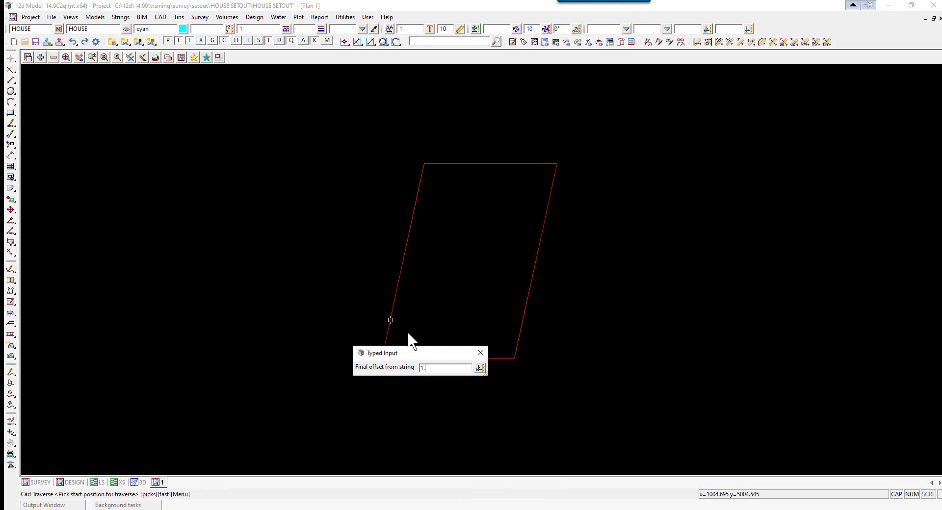
{"action": "type", "text": "1.8"}
{"action": "key", "text": "Return"}
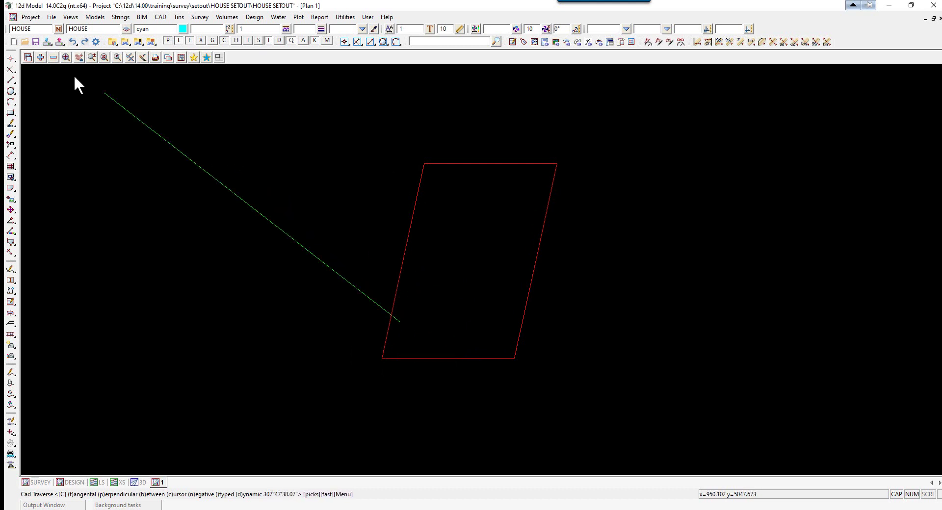
Draw the first house wall leg parallel to the lot's western boundary with distance 15.4.
{"action": "left_click", "coordinate": [41, 58]}
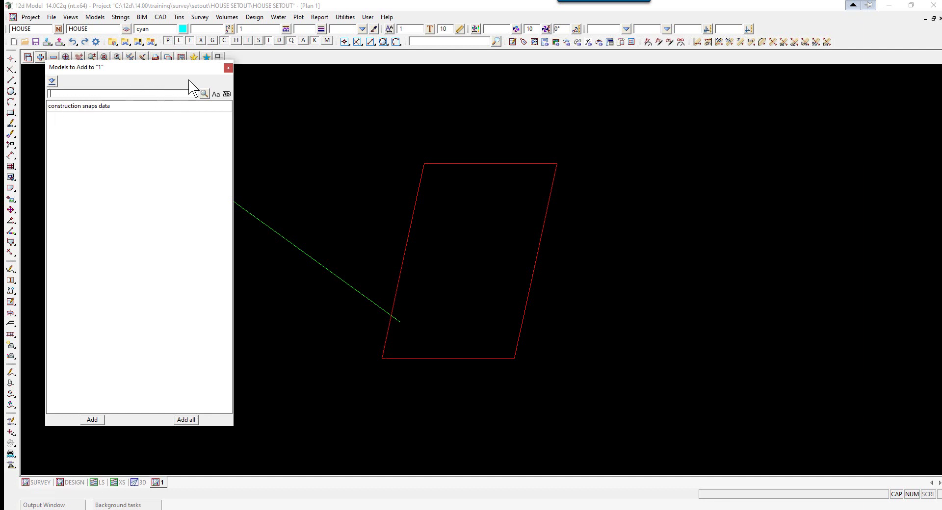
{"action": "left_click", "coordinate": [228, 68]}
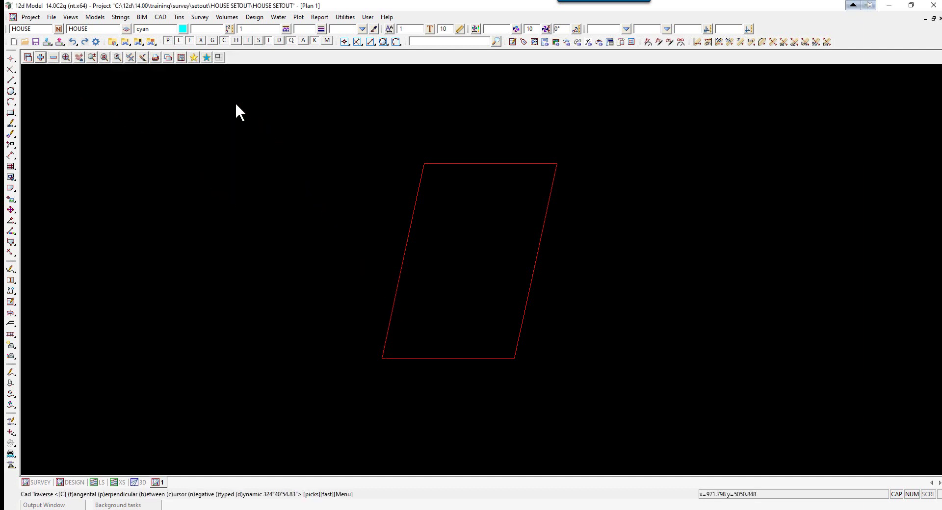
{"action": "left_click", "coordinate": [396, 284]}
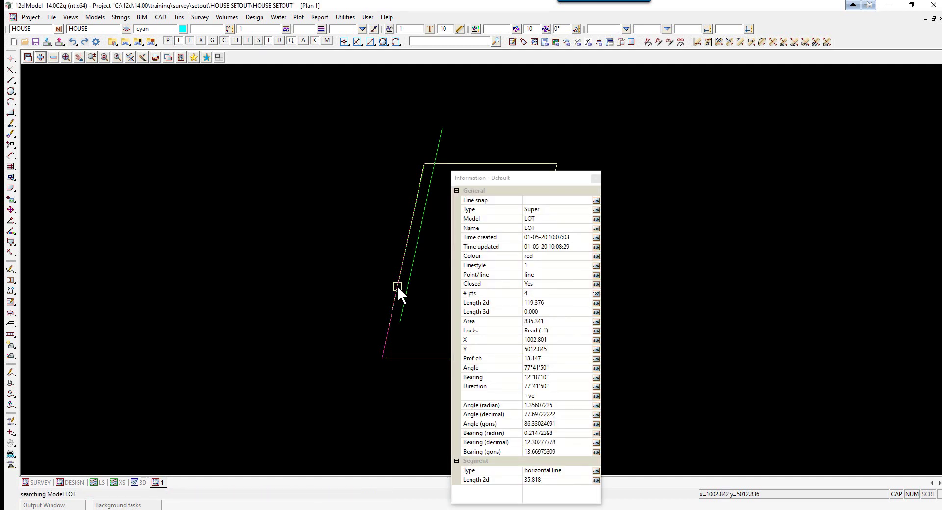
{"action": "middle_click", "coordinate": [398, 287]}
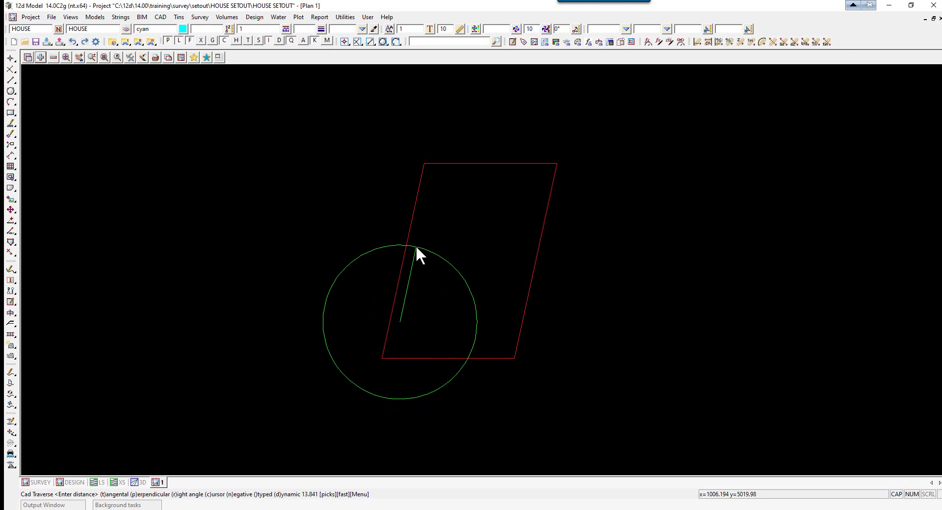
{"action": "type", "text": "15.4"}
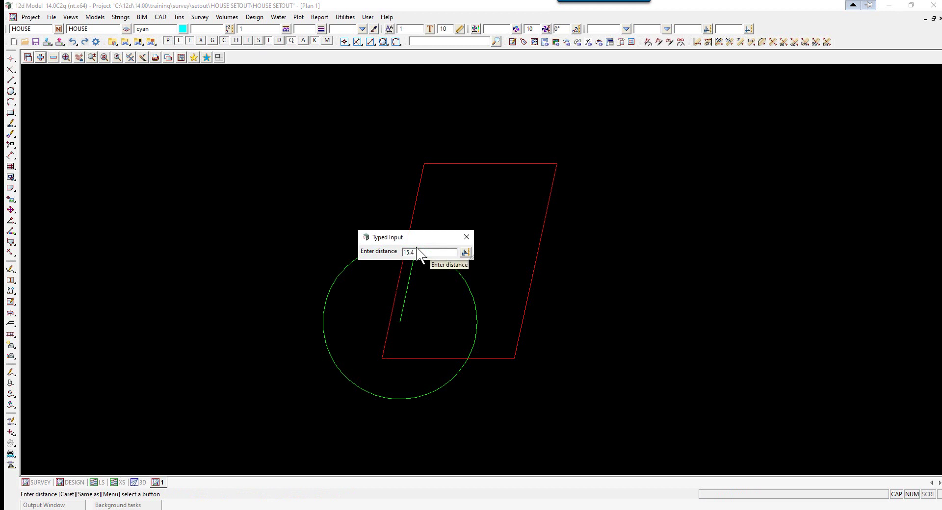
{"action": "key", "text": "Return"}
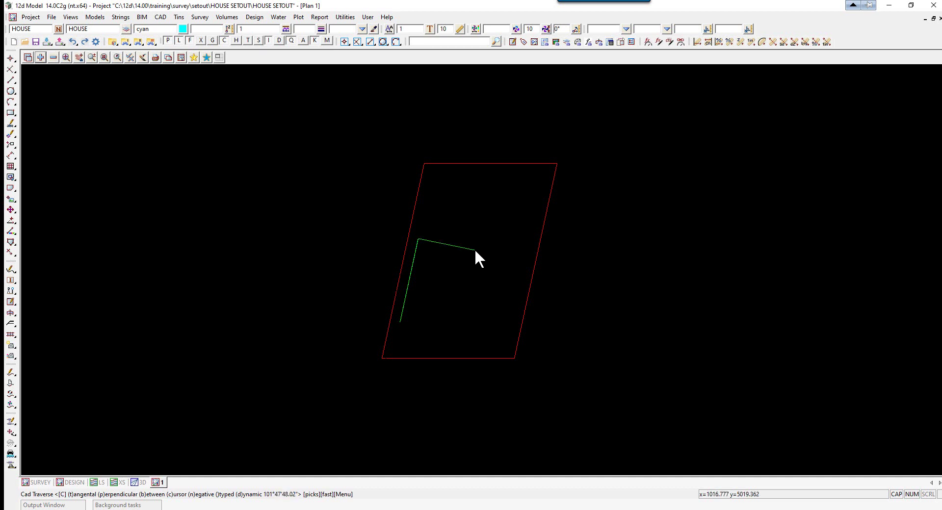
Add the second house wall leg with bearing 102.1810 and distance 11.1.
{"action": "key", "text": "space"}
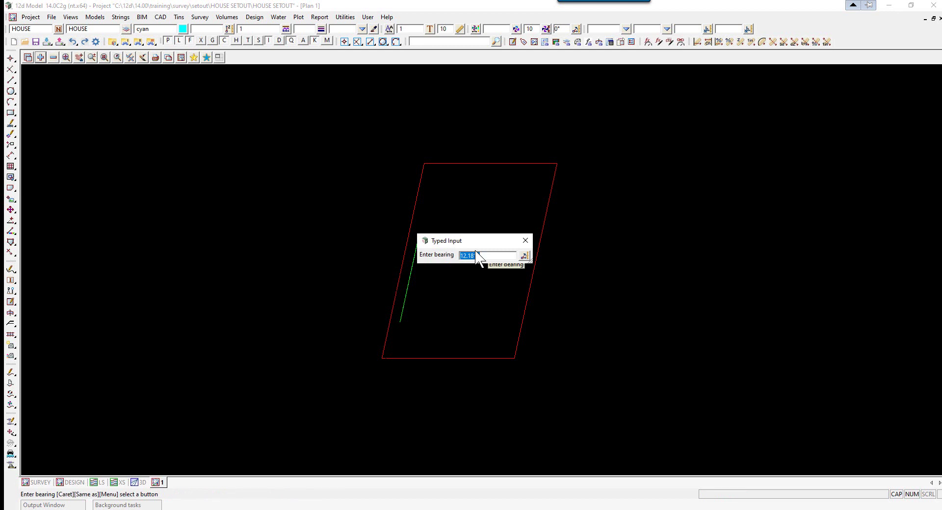
{"action": "type", "text": "102.18"}
{"action": "key", "text": "Return"}
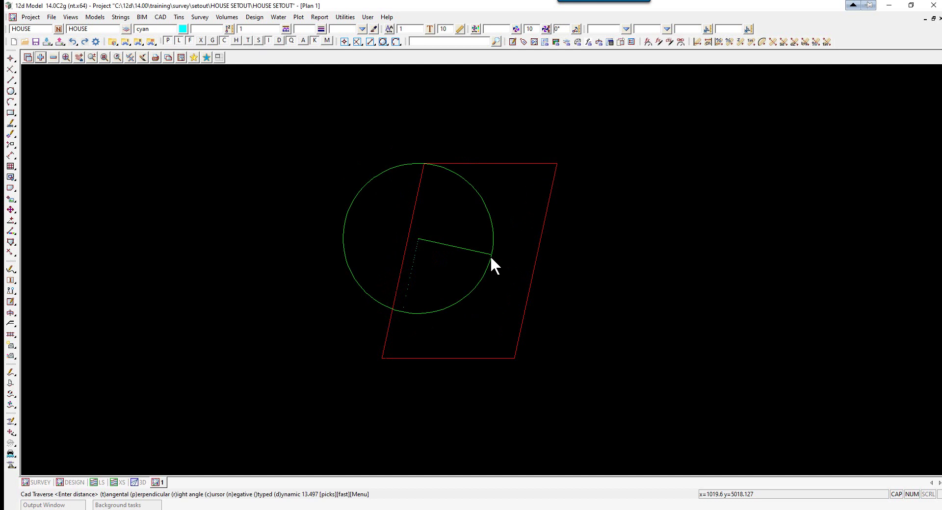
{"action": "type", "text": "11."}
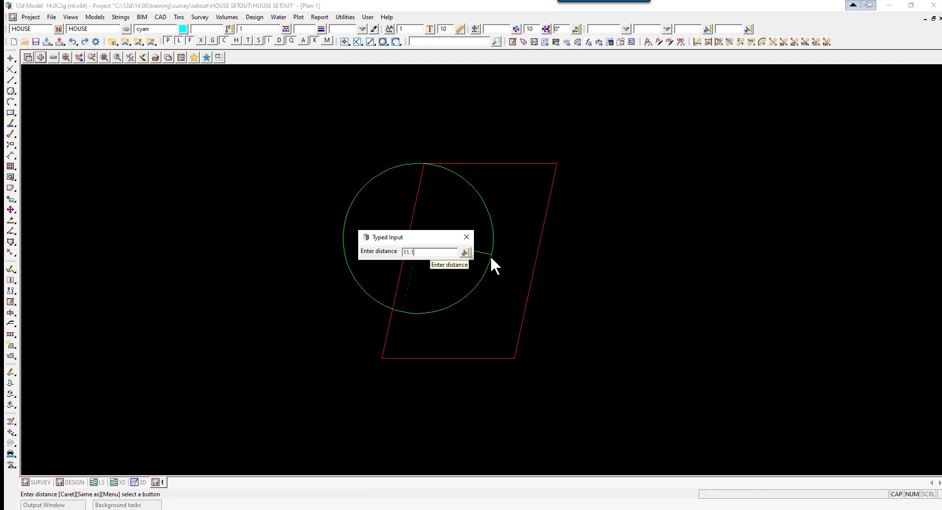
{"action": "type", "text": "1"}
{"action": "key", "text": "Return"}
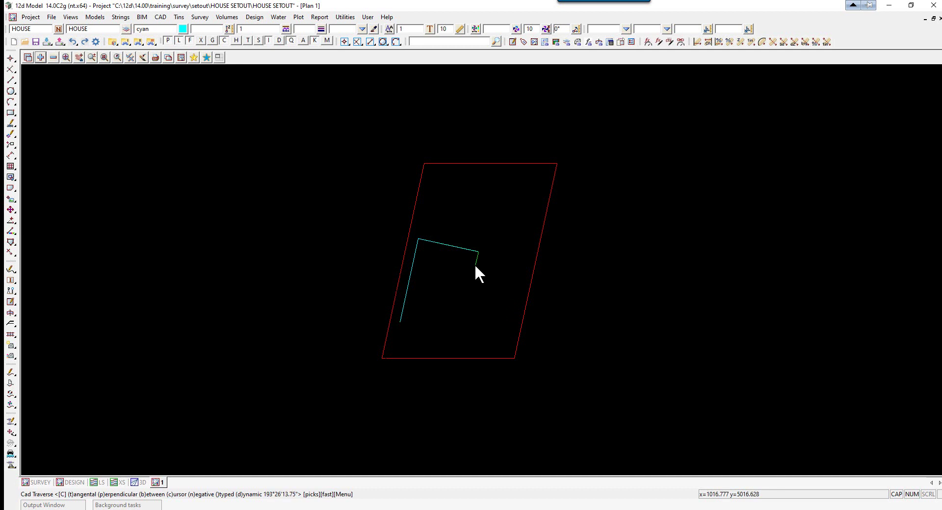
Add the third house wall leg with bearing 192.1810 and distance 3.
{"action": "key", "text": "space"}
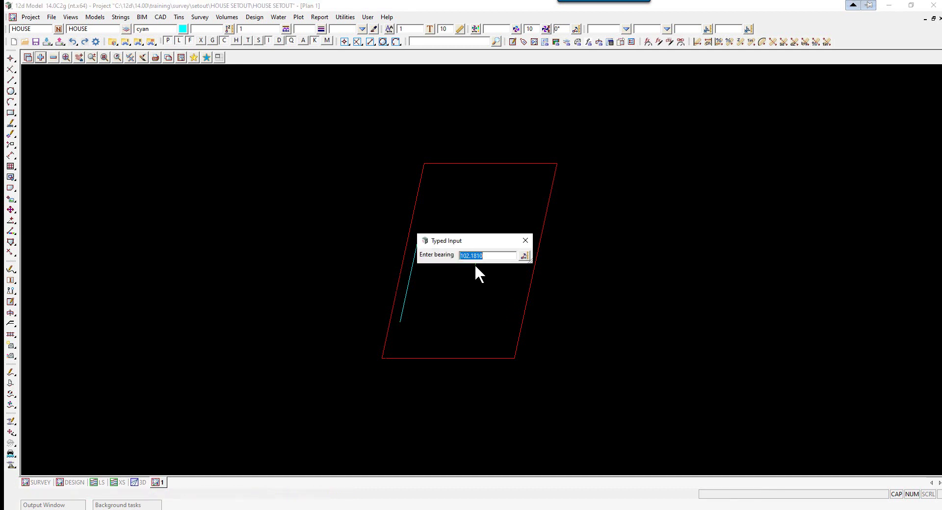
{"action": "type", "text": "192.1810"}
{"action": "key", "text": "Return"}
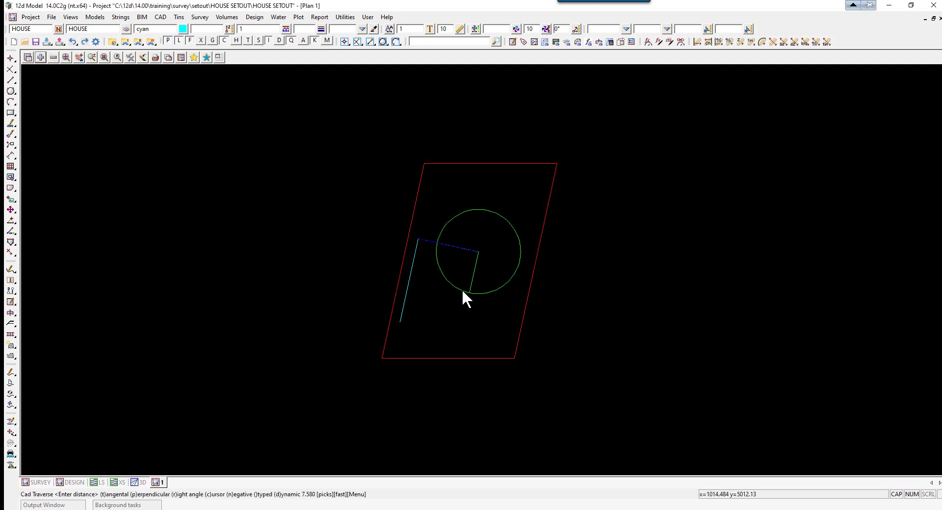
{"action": "type", "text": "3"}
{"action": "key", "text": "Return"}
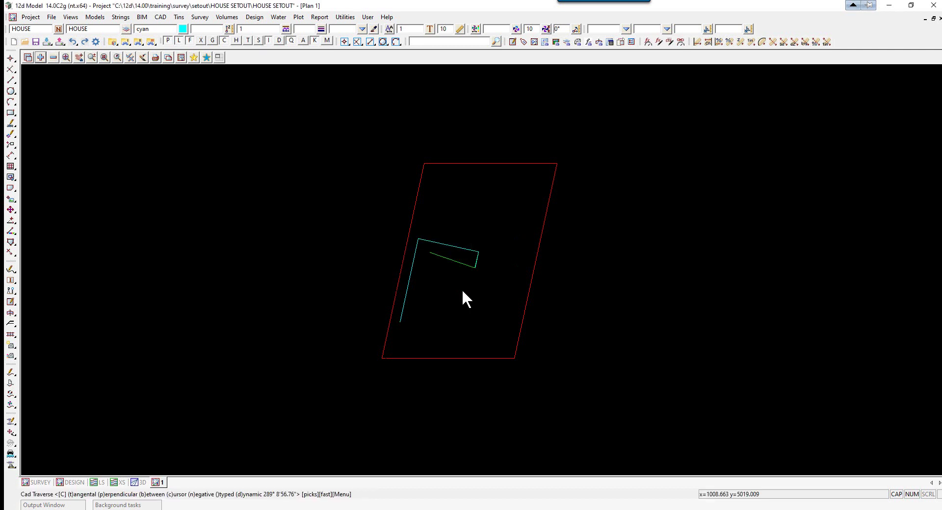
Add the fourth house wall leg with bearing 102.1810 and distance 6.
{"action": "key", "text": "space"}
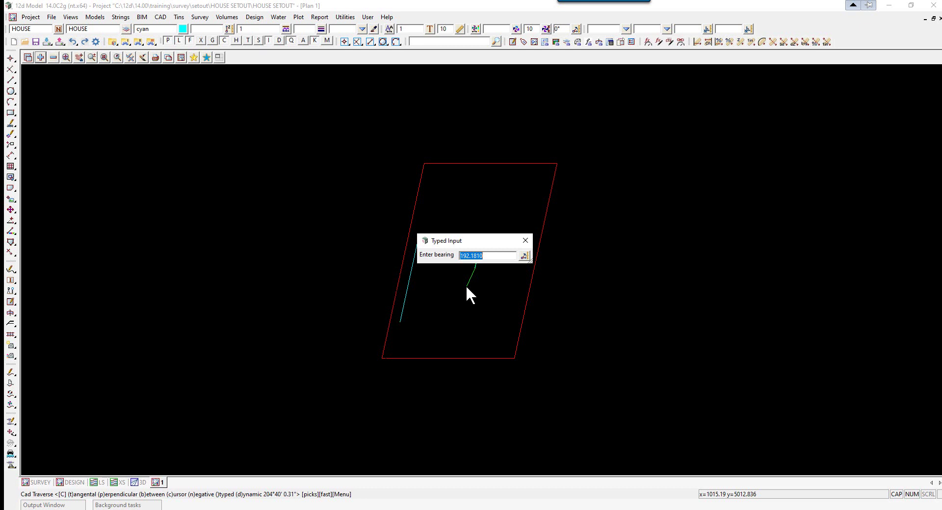
{"action": "type", "text": "102.1810"}
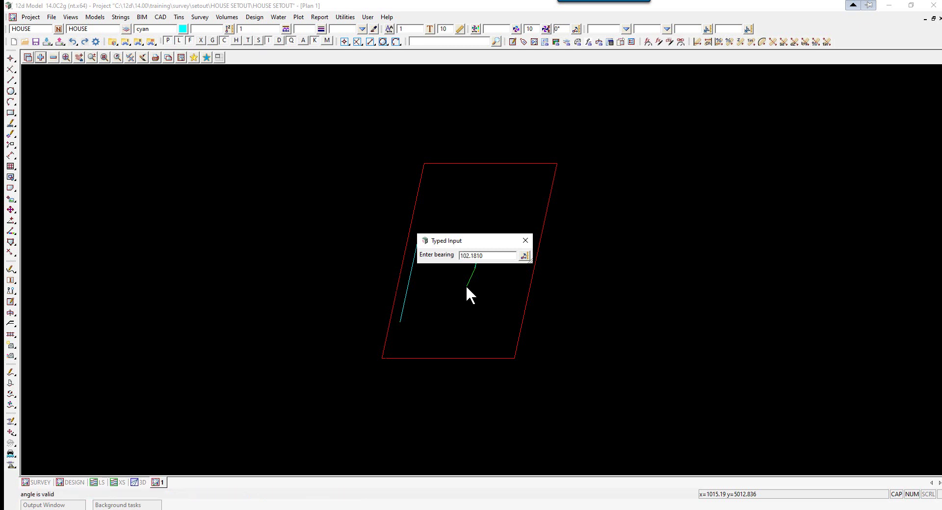
{"action": "key", "text": "Return"}
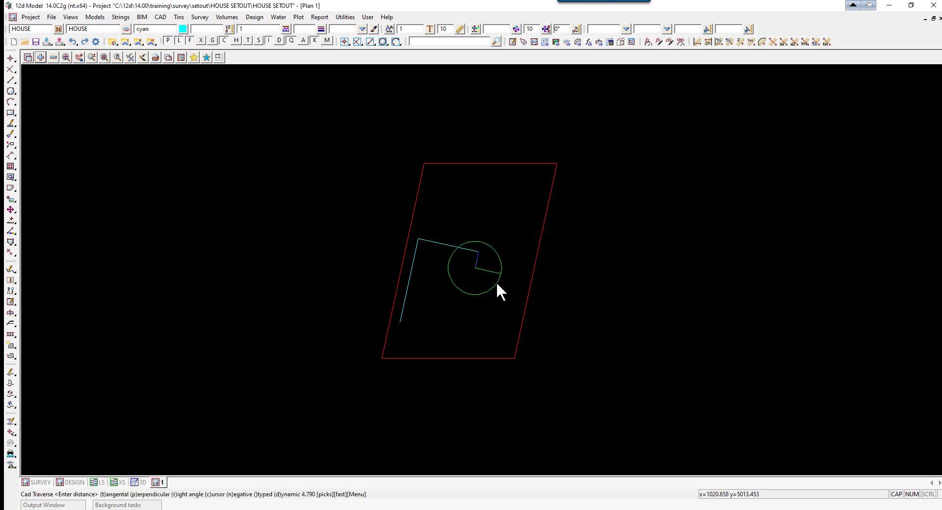
{"action": "key", "text": "space"}
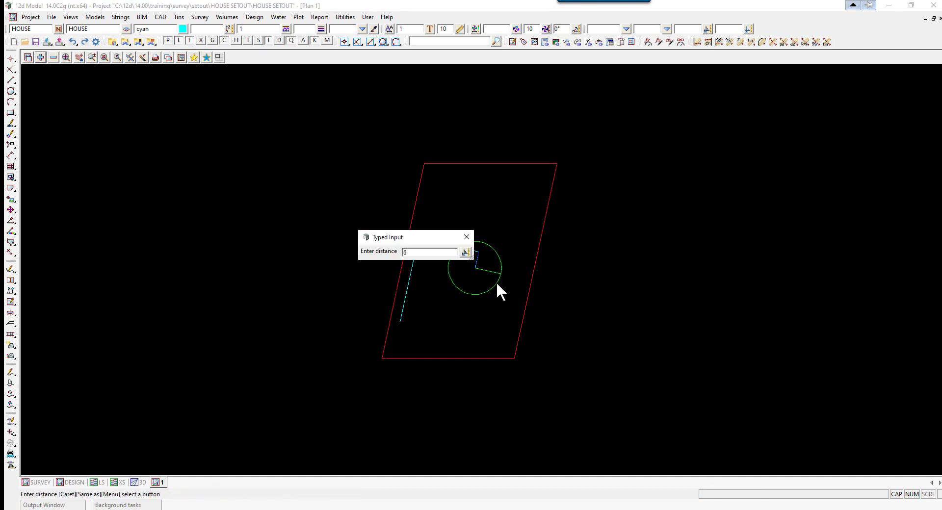
{"action": "key", "text": "Return"}
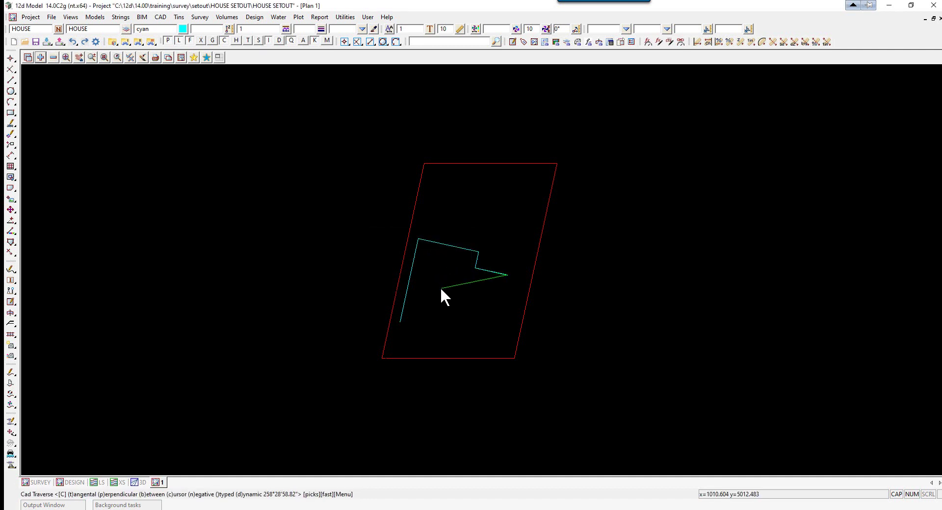
Add the fifth house wall leg with bearing 192.1810 and distance 5.
{"action": "key", "text": "space"}
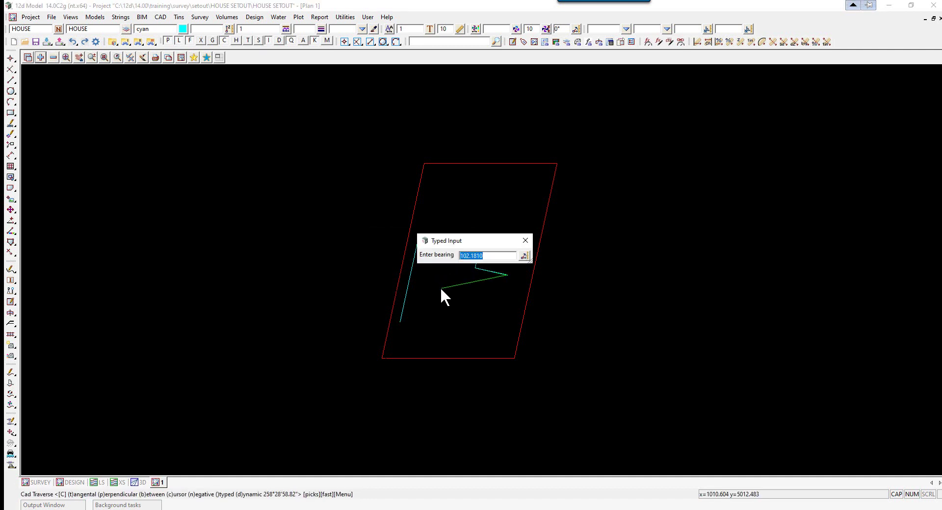
{"action": "type", "text": "192.1810"}
{"action": "key", "text": "Return"}
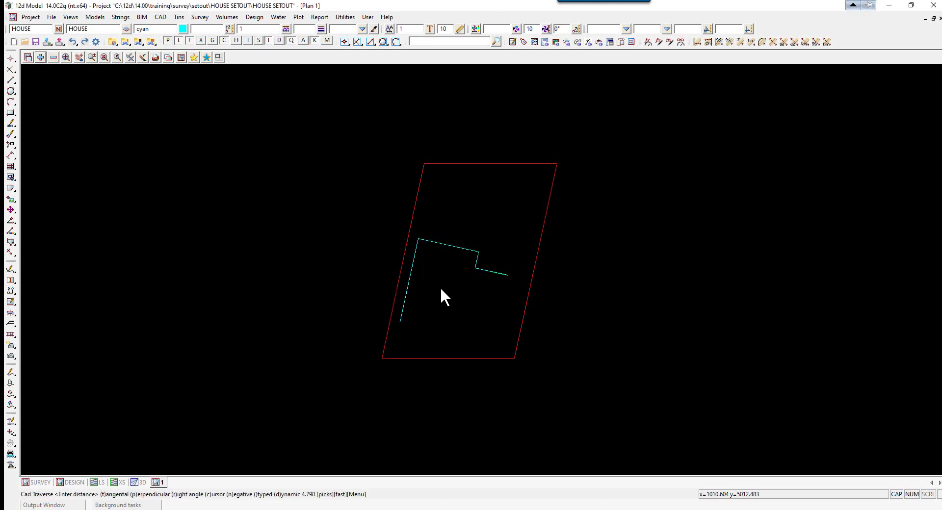
{"action": "key", "text": "space"}
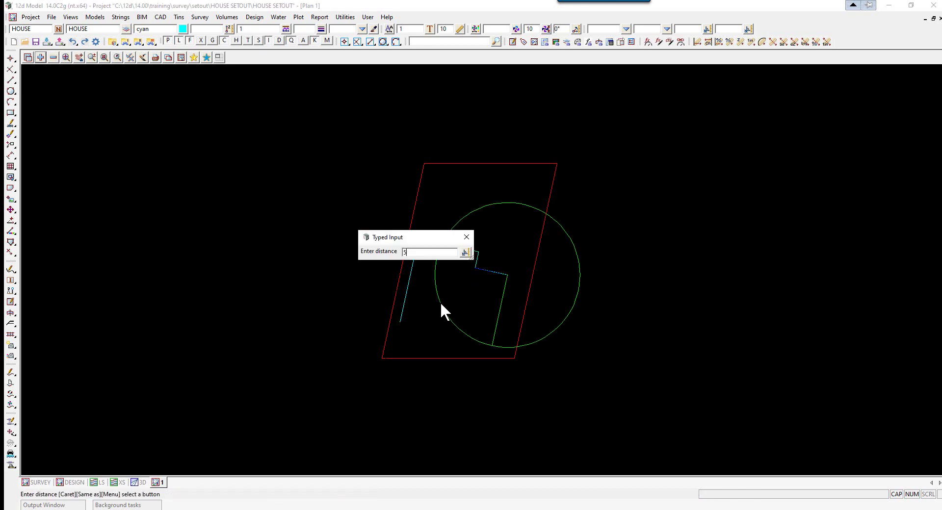
{"action": "type", "text": "5"}
{"action": "key", "text": "Return"}
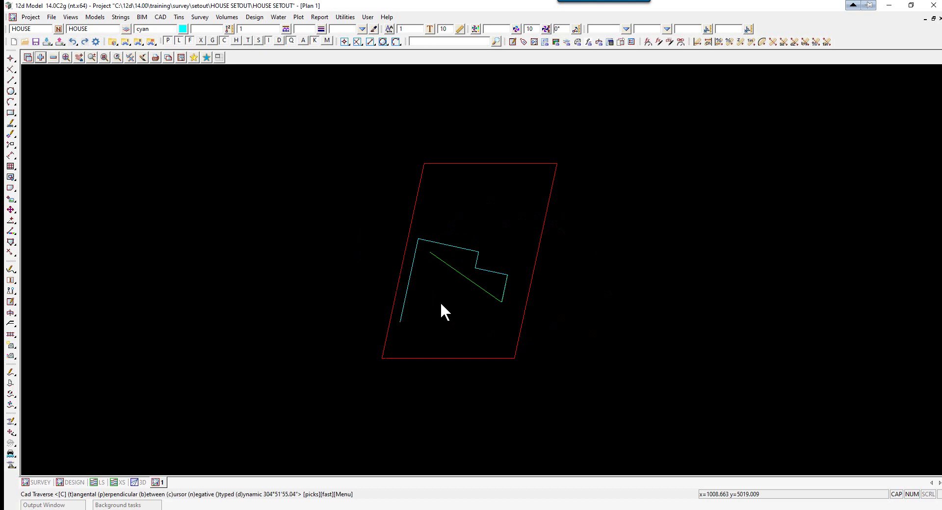
Add the sixth house wall leg with bearing 282.1810 and distance 8.2.
{"action": "key", "text": "space"}
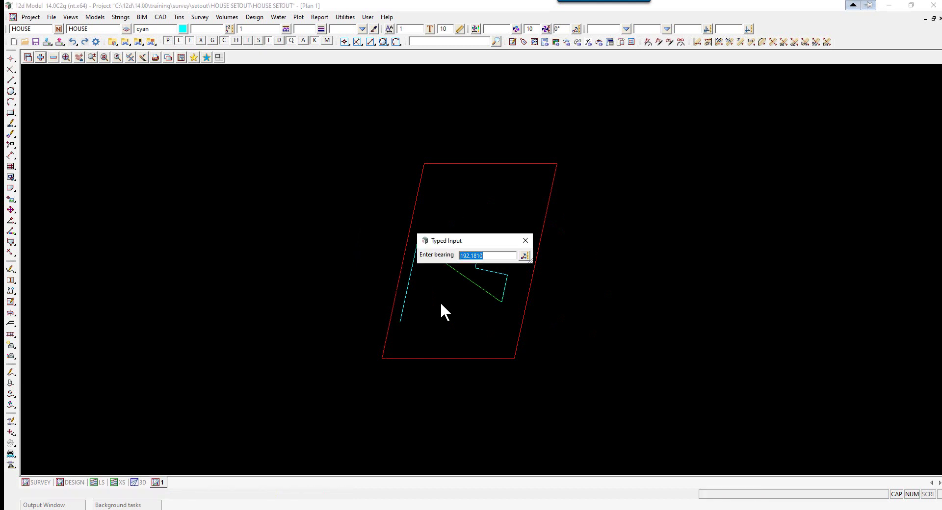
{"action": "type", "text": "282.1810"}
{"action": "key", "text": "Return"}
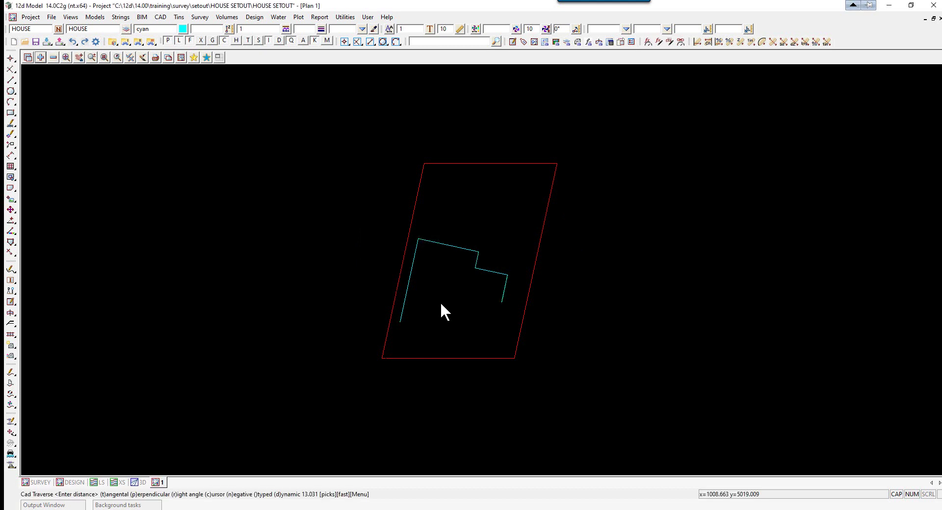
{"action": "key", "text": "space"}
{"action": "type", "text": "8.2"}
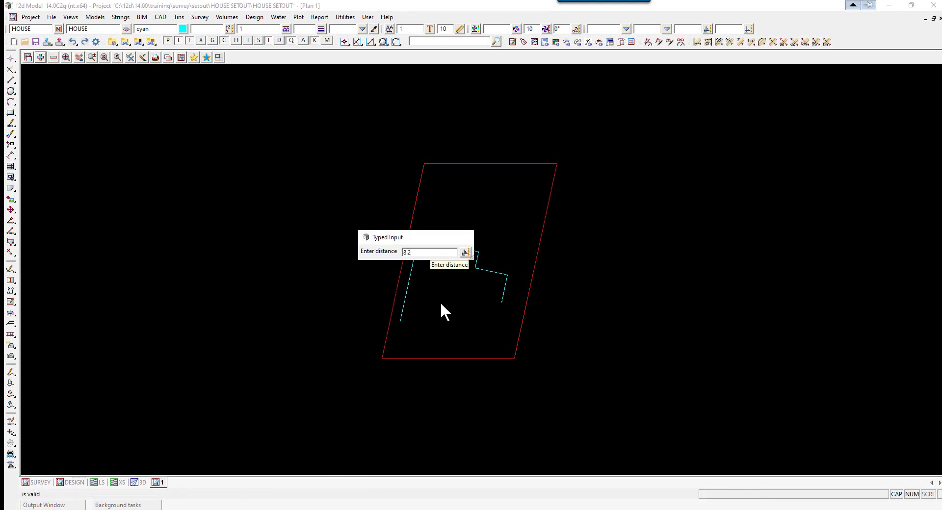
{"action": "key", "text": "Return"}
Add the seventh house wall leg with bearing 192.1810 and distance 7.6, and end the traverse.
{"action": "key", "text": "space"}
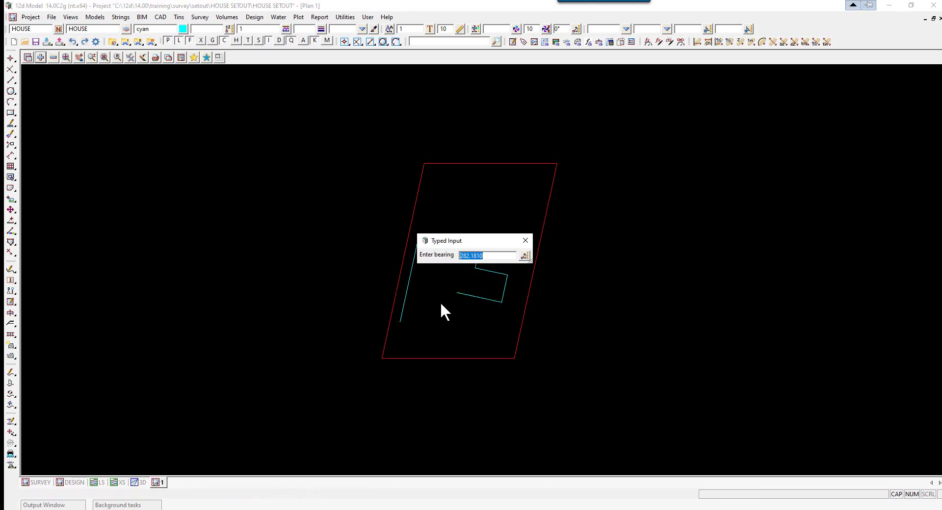
{"action": "type", "text": "192.1810"}
{"action": "key", "text": "Return"}
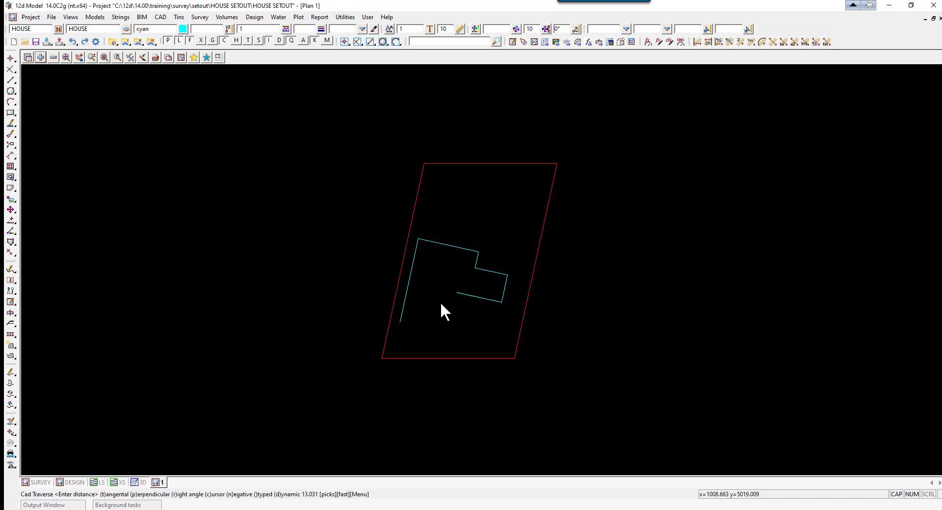
{"action": "type", "text": "7."}
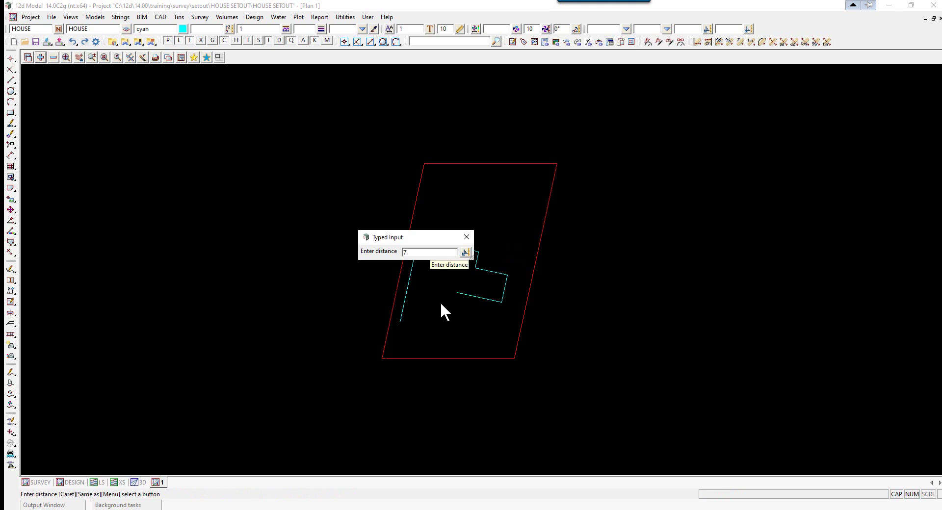
{"action": "type", "text": "6"}
{"action": "key", "text": "Return"}
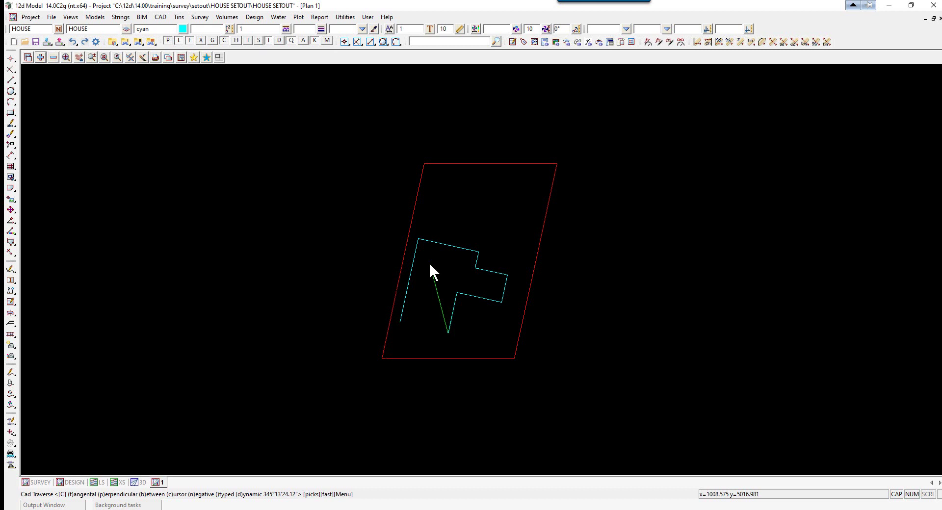
{"action": "key", "text": "Escape"}
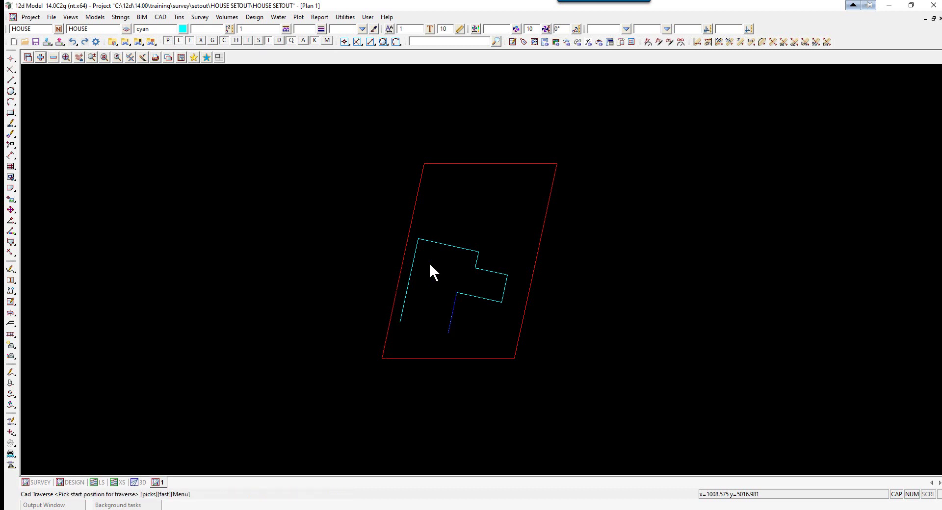
{"action": "key", "text": "Escape"}
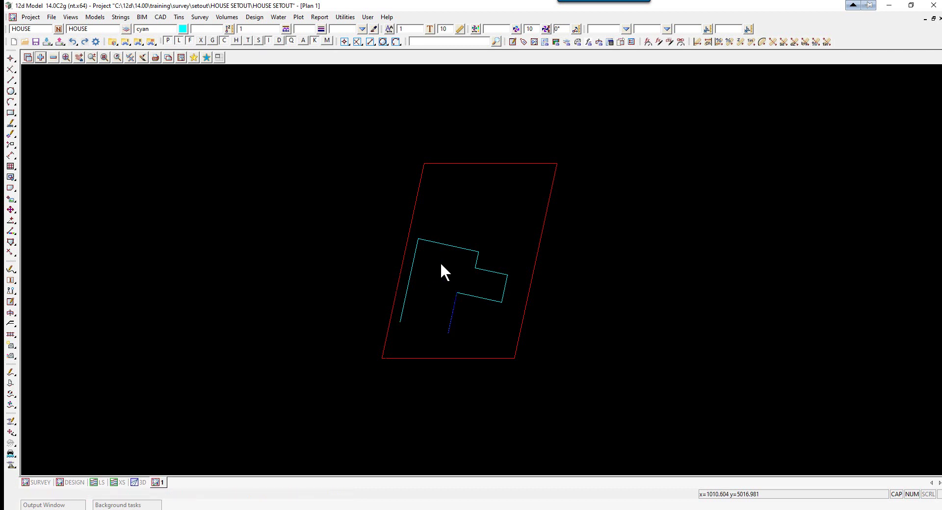
Measure the bearing and distance across the open southern gap, from the last traverse point to the house's start point.
{"action": "scroll", "coordinate": [438, 259], "scroll_direction": "down", "scroll_amount": 1}
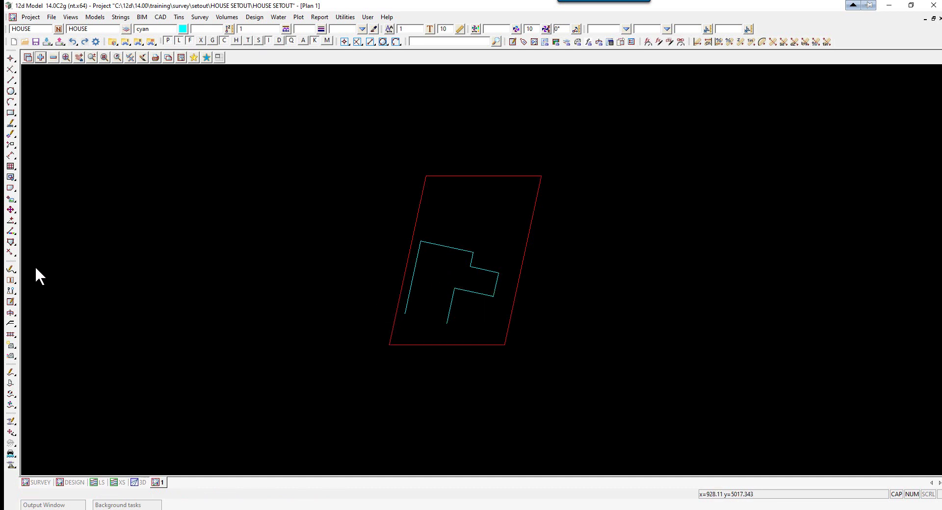
{"action": "left_click", "coordinate": [11, 280]}
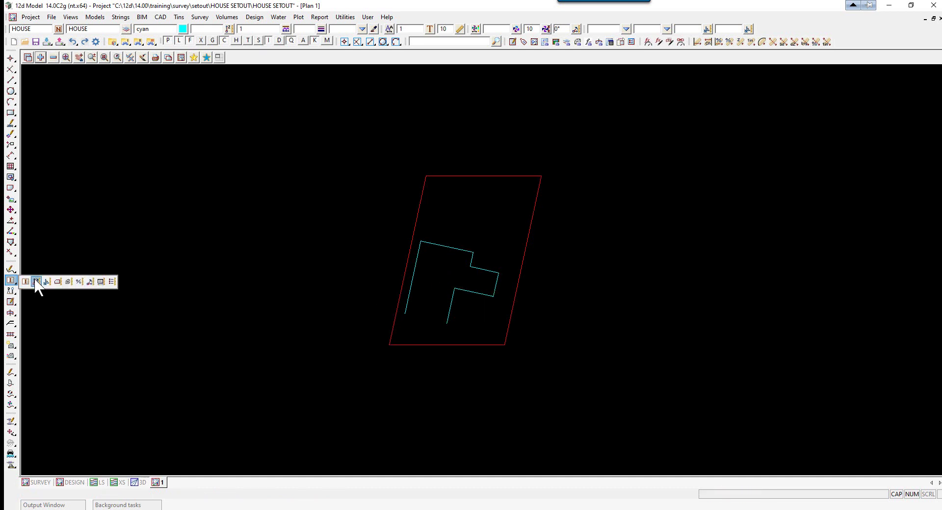
{"action": "left_click", "coordinate": [37, 281]}
{"action": "left_click", "coordinate": [446, 320]}
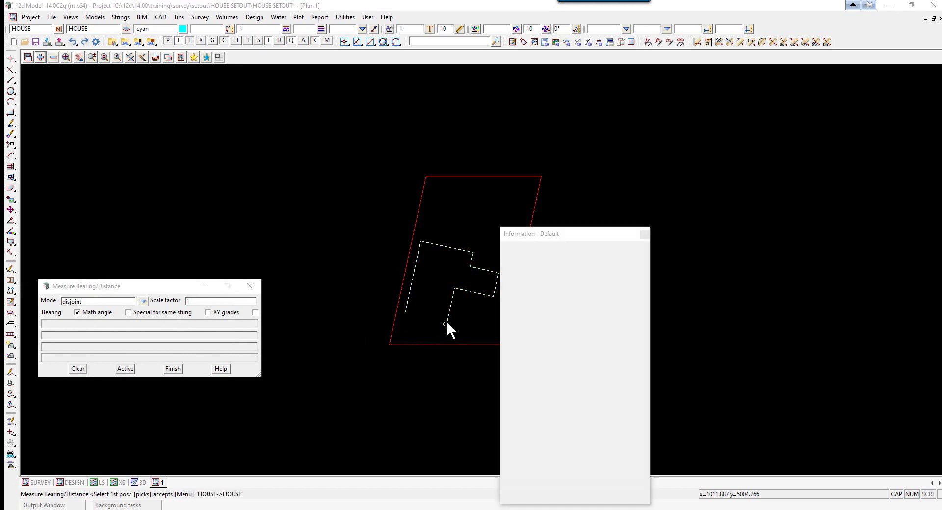
{"action": "left_click", "coordinate": [405, 313]}
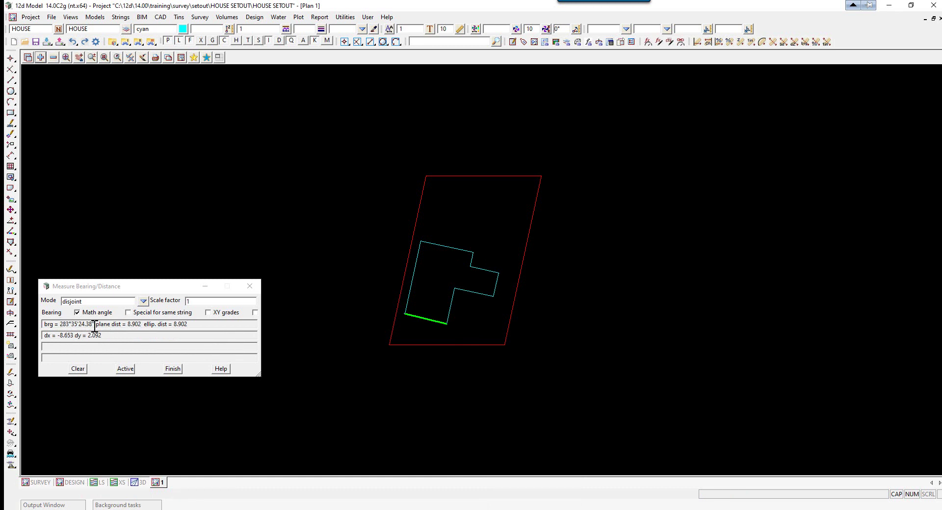
{"action": "left_click", "coordinate": [173, 369]}
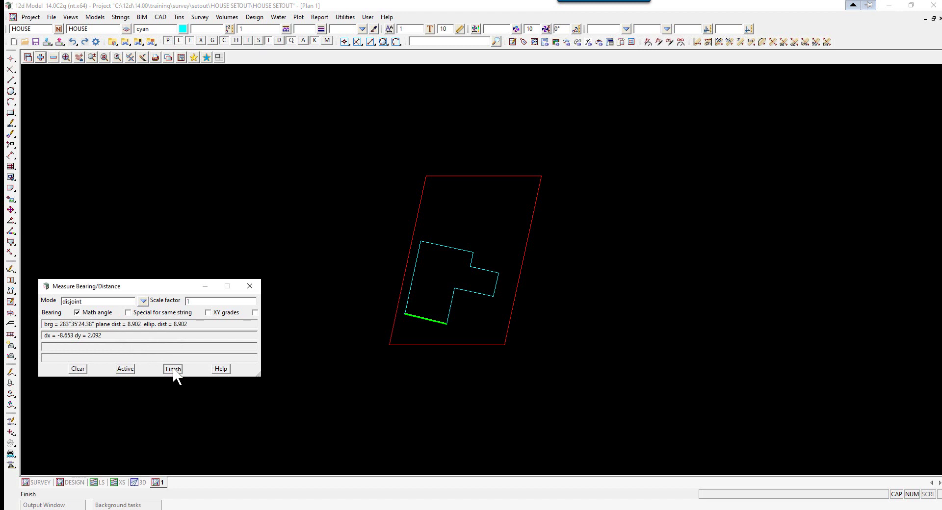
{"action": "left_click", "coordinate": [173, 369]}
Start Traverse Edit and review the bearing and distance of the house's northern wall leg without changing them.
{"action": "scroll", "coordinate": [493, 236], "scroll_direction": "up", "scroll_amount": 2}
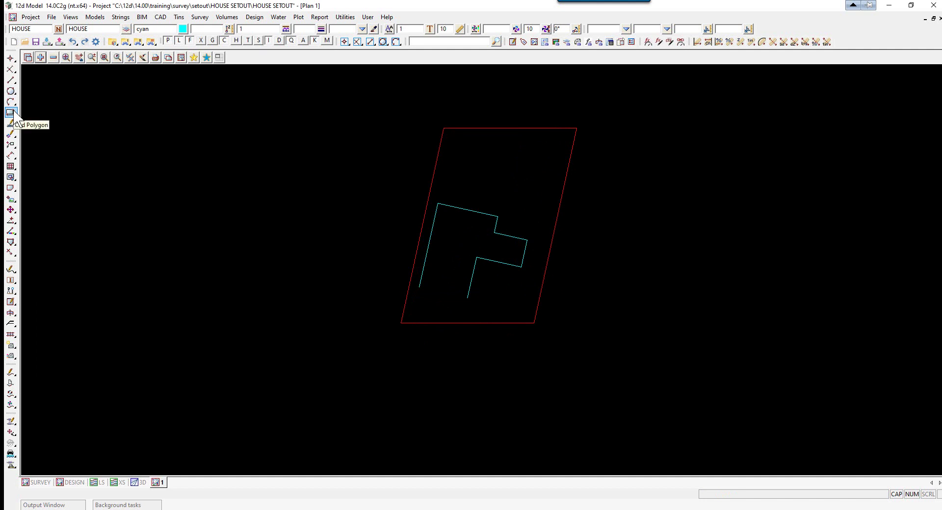
{"action": "left_click", "coordinate": [10, 80]}
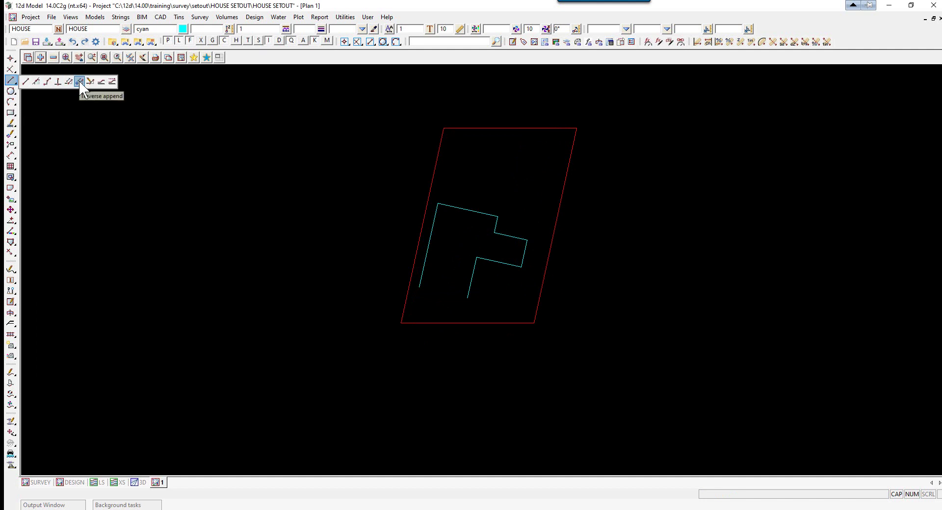
{"action": "left_click", "coordinate": [91, 82]}
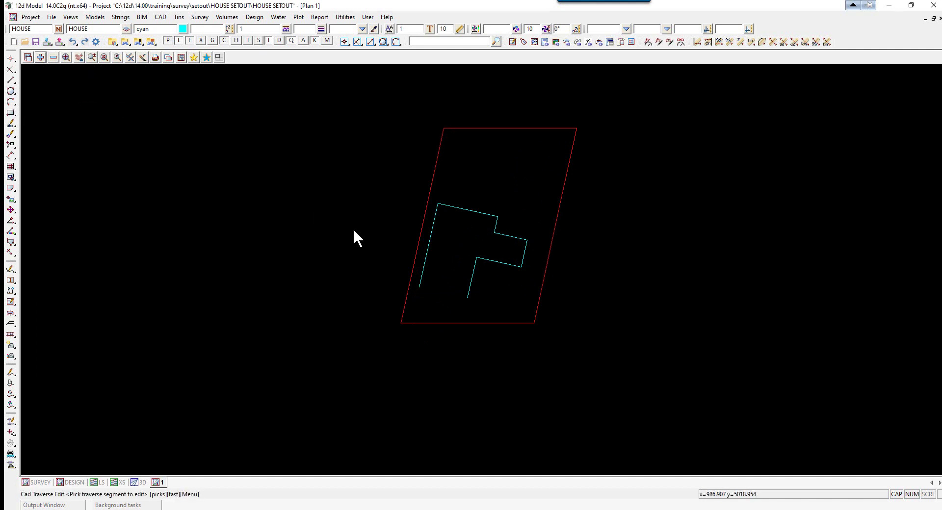
{"action": "left_click", "coordinate": [468, 210]}
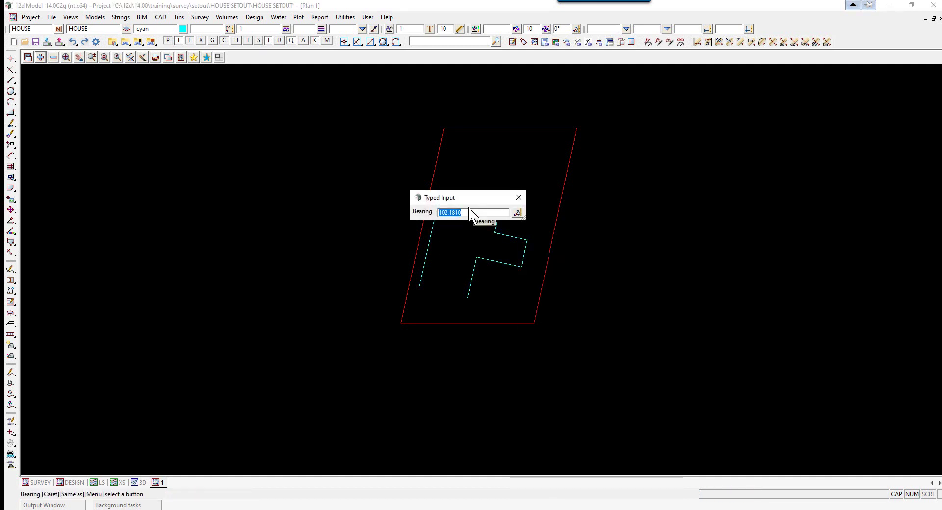
{"action": "key", "text": "Return"}
{"action": "key", "text": "Return"}
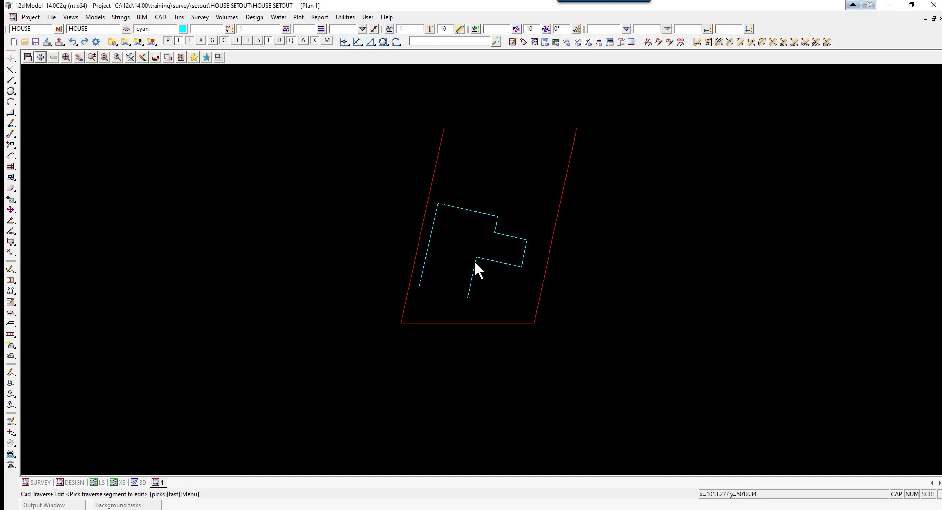
Edit the last house wall leg's traverse values, keeping its bearing and setting its distance to 7.4.
{"action": "left_click", "coordinate": [472, 276]}
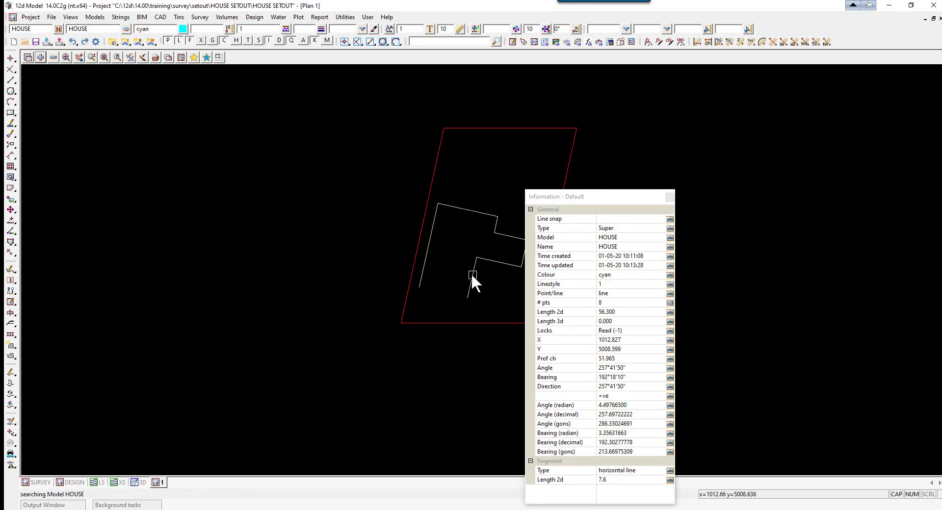
{"action": "left_click", "coordinate": [472, 276]}
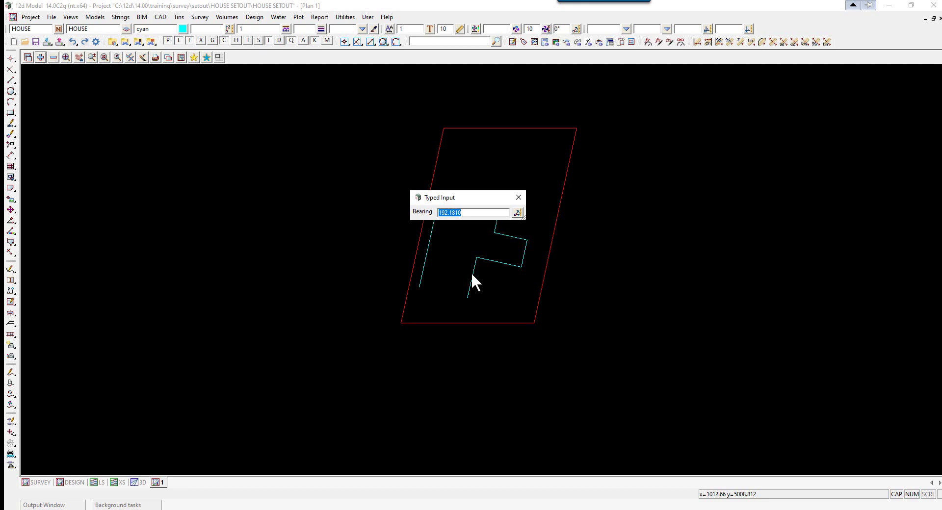
{"action": "key", "text": "Return"}
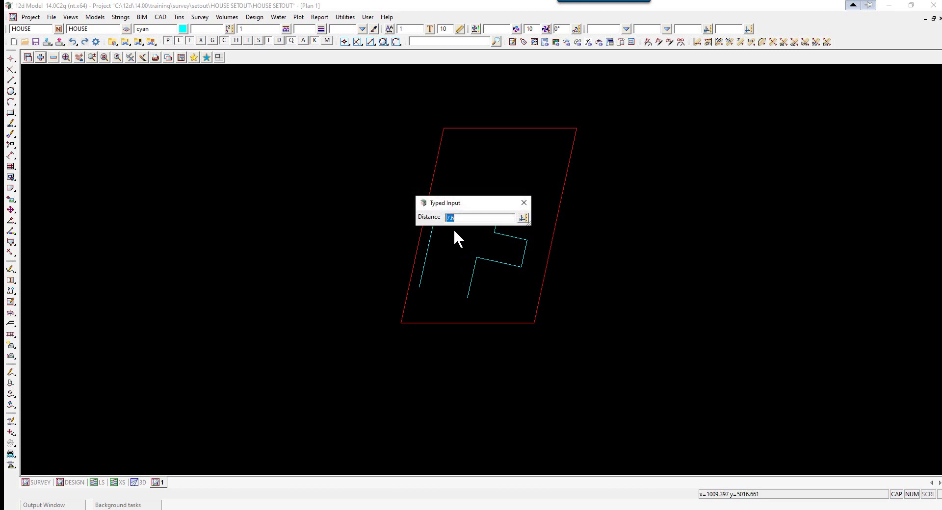
{"action": "left_click", "coordinate": [464, 218]}
{"action": "key", "text": "BackSpace"}
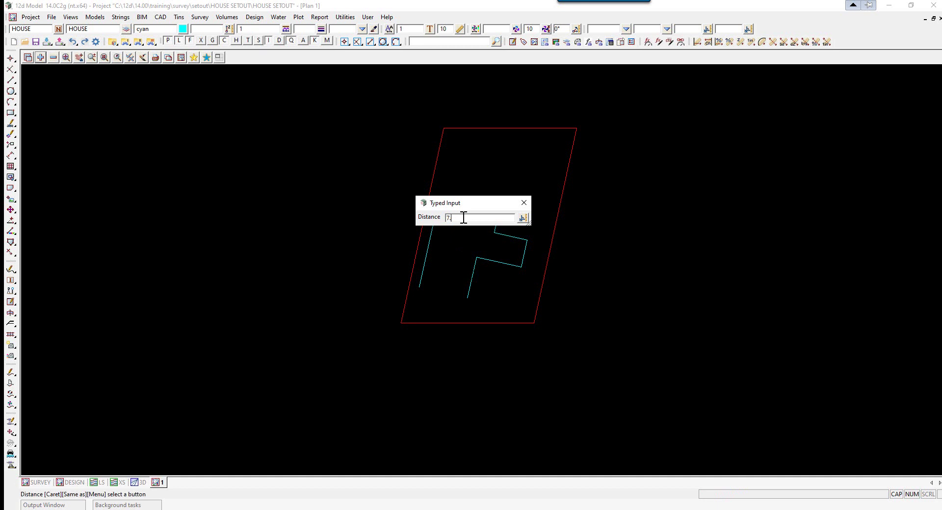
{"action": "type", "text": "4"}
{"action": "key", "text": "Return"}
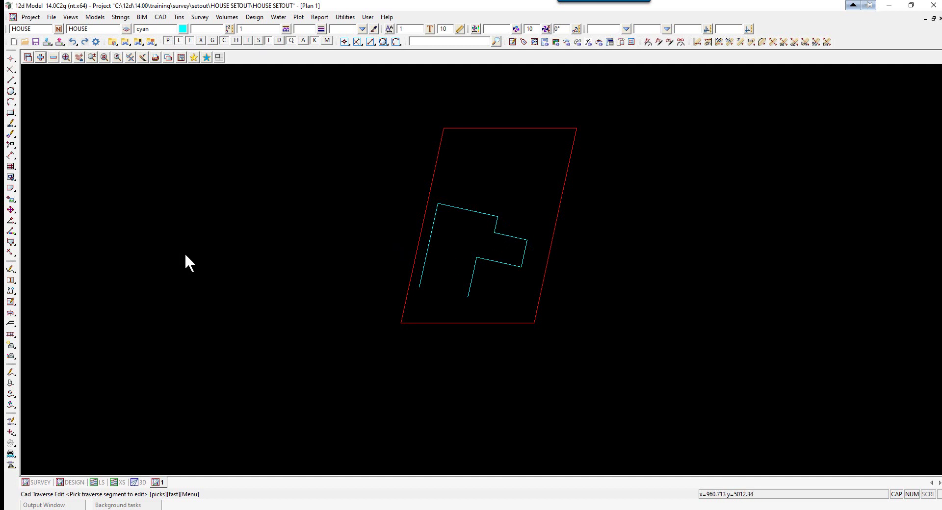
Remeasure the bearing and distance from the edited wall's end to the house's start point.
{"action": "left_click", "coordinate": [10, 281]}
{"action": "left_click", "coordinate": [37, 281]}
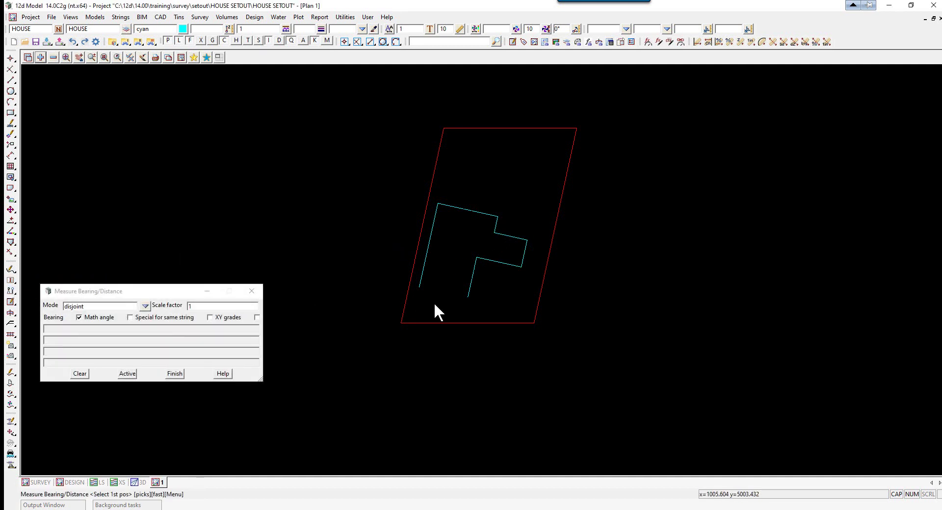
{"action": "left_click", "coordinate": [464, 296]}
{"action": "middle_click", "coordinate": [456, 293]}
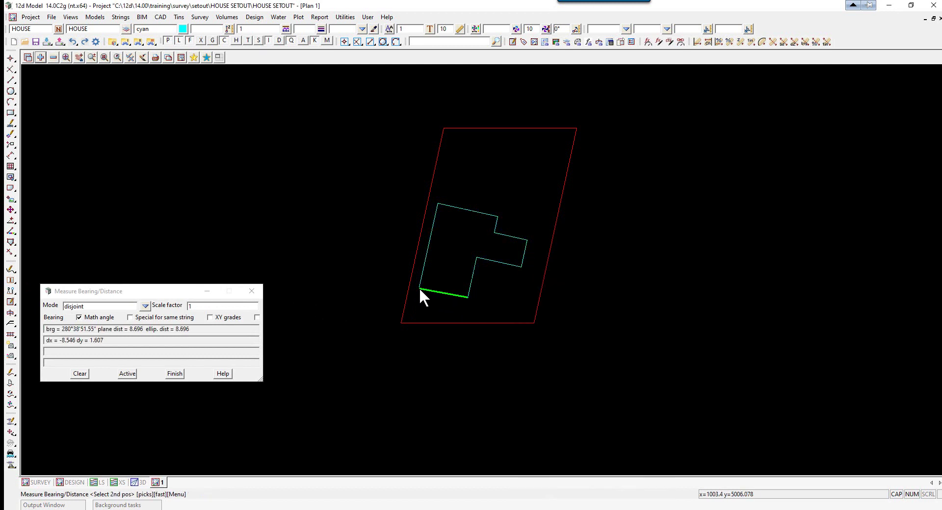
{"action": "left_click", "coordinate": [419, 288]}
{"action": "middle_click", "coordinate": [419, 287]}
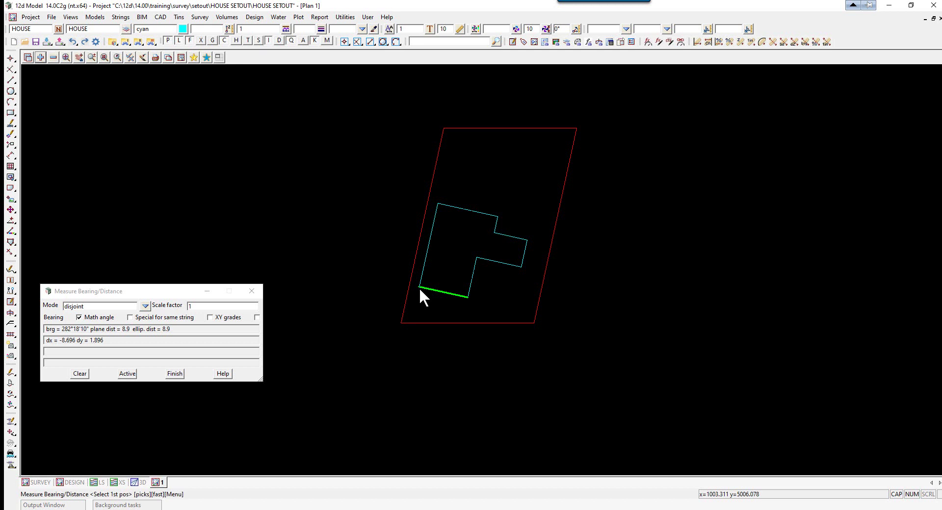
{"action": "left_click", "coordinate": [175, 373]}
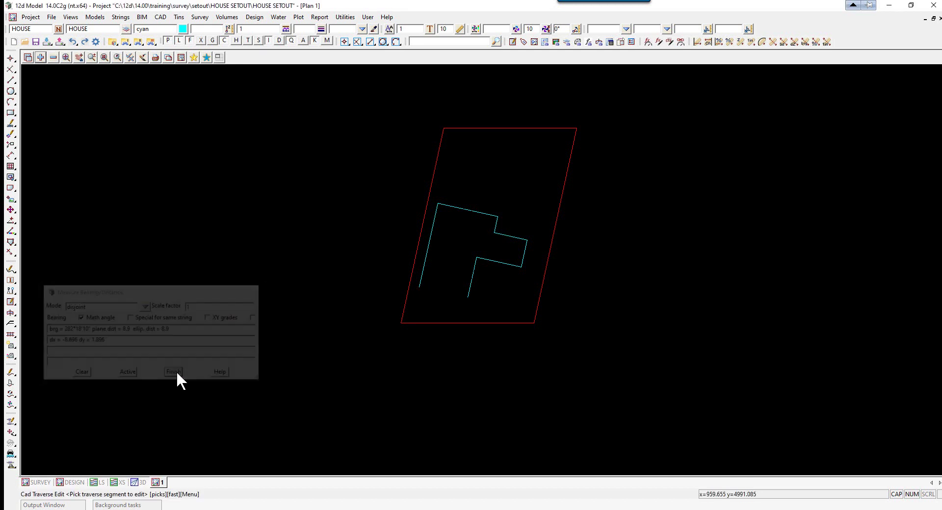
Close the HOUSE string to complete the house outline.
{"action": "left_click", "coordinate": [11, 242]}
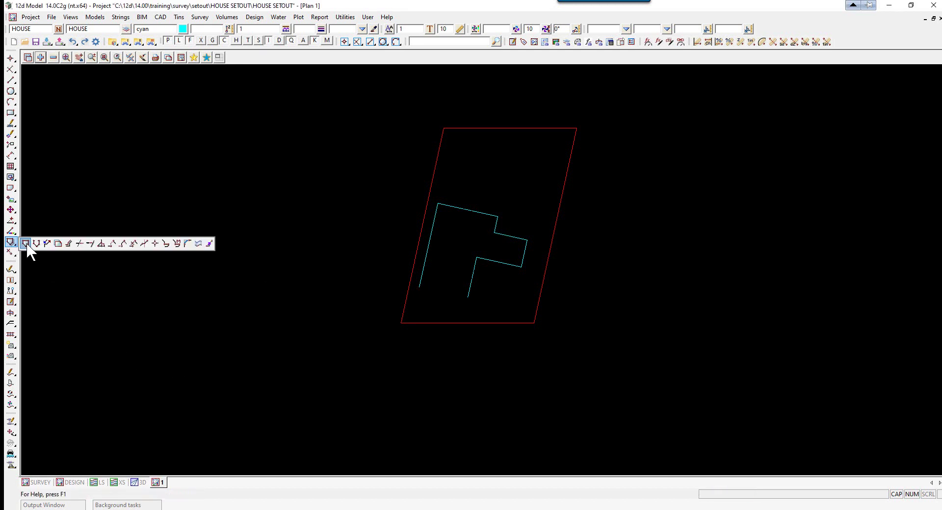
{"action": "left_click", "coordinate": [26, 243]}
{"action": "left_click", "coordinate": [472, 276]}
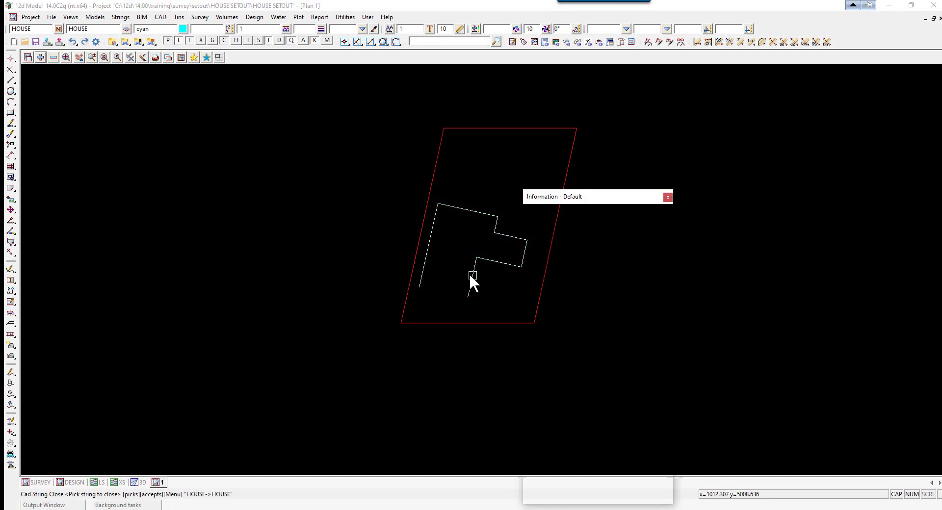
{"action": "middle_click", "coordinate": [471, 277]}
{"action": "scroll", "coordinate": [617, 279], "scroll_direction": "down", "scroll_amount": 2}
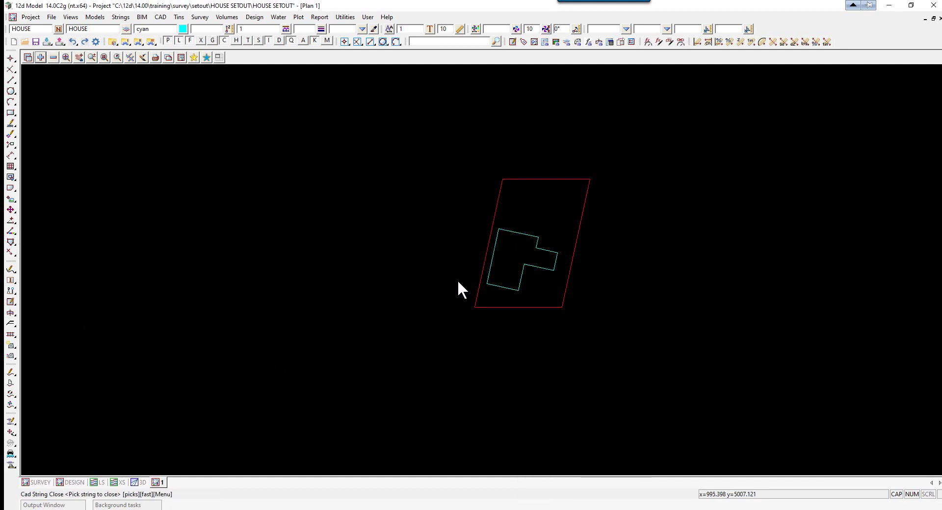
Measure the offset from the lot's western boundary to the two western corners of the house.
{"action": "scroll", "coordinate": [509, 236], "scroll_direction": "up", "scroll_amount": 3}
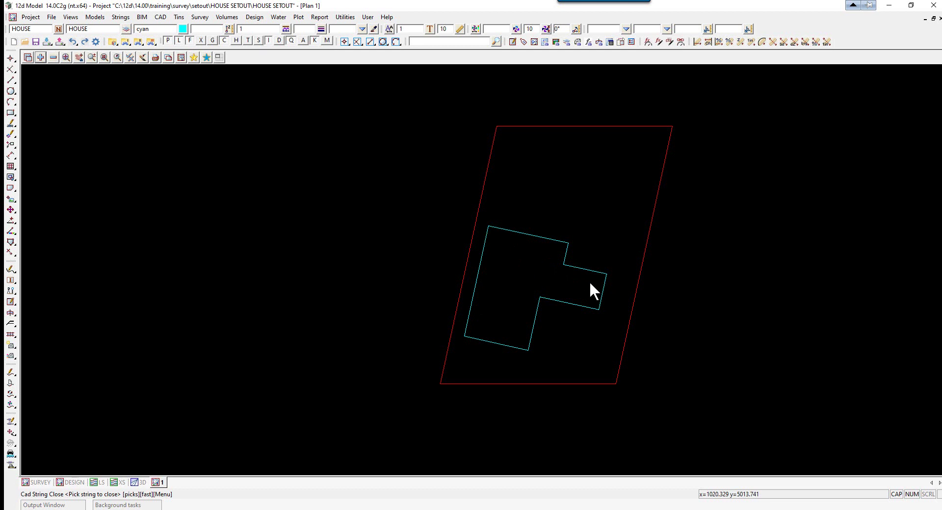
{"action": "left_click", "coordinate": [259, 43]}
{"action": "left_click", "coordinate": [697, 42]}
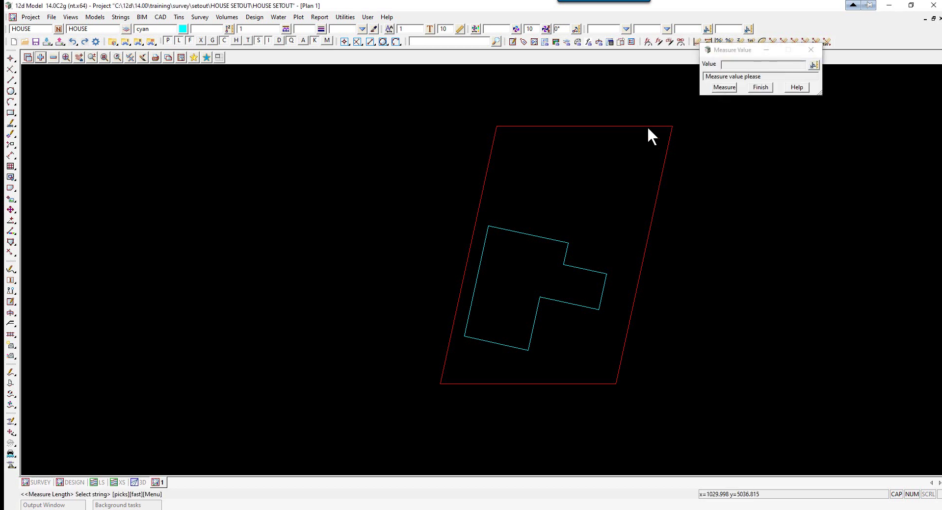
{"action": "left_click", "coordinate": [462, 273]}
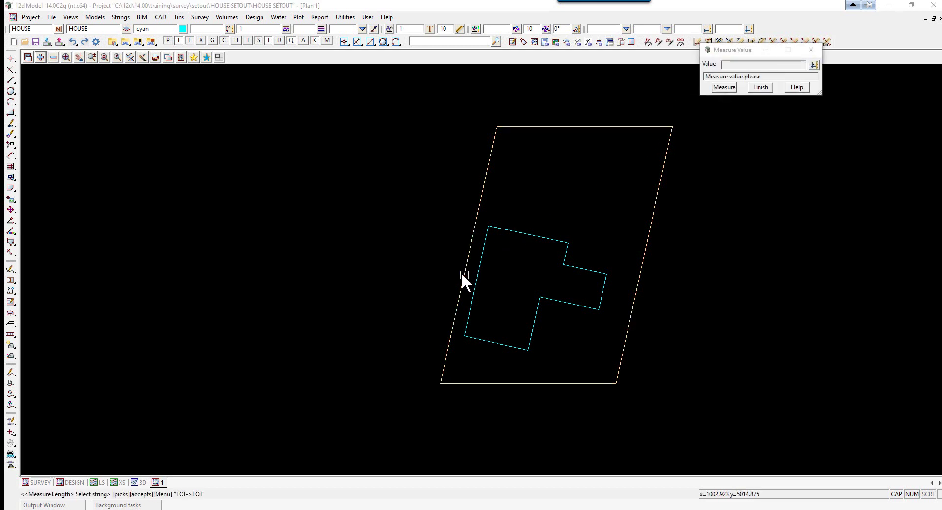
{"action": "left_click", "coordinate": [462, 275]}
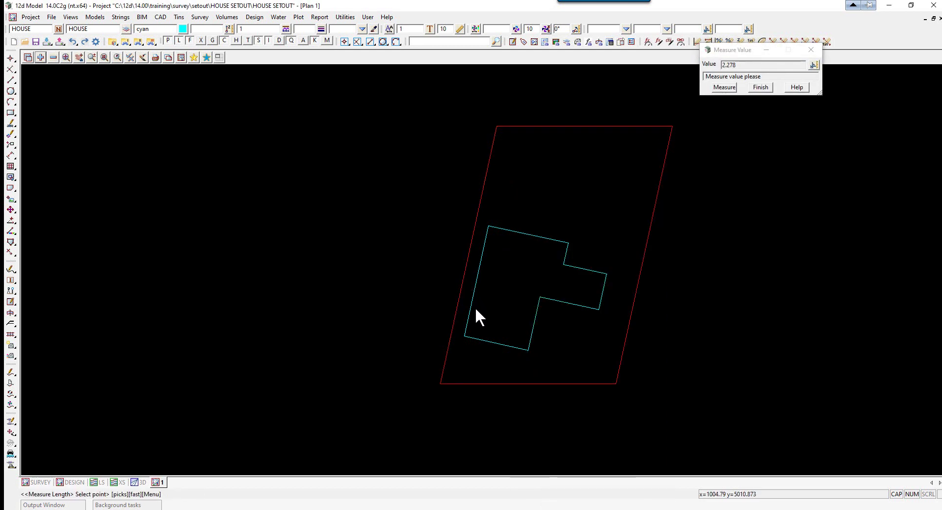
{"action": "left_click", "coordinate": [463, 335]}
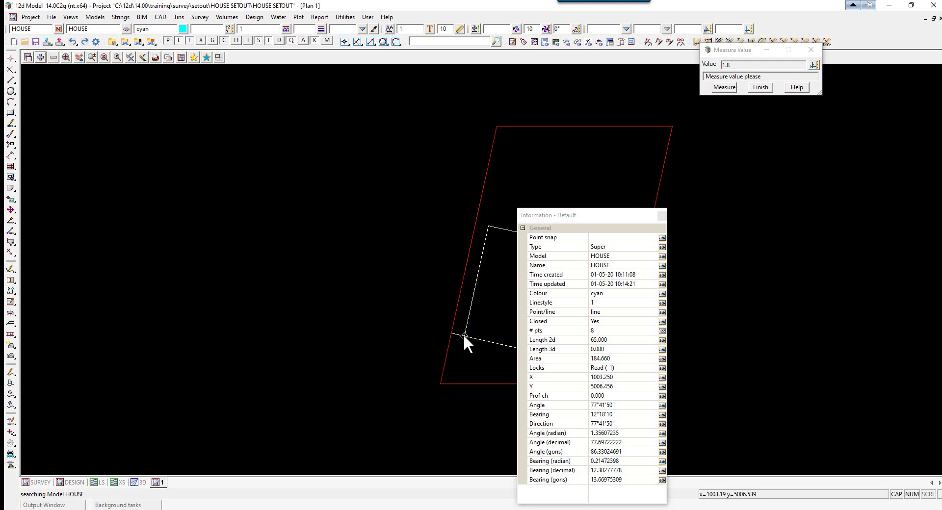
{"action": "left_click", "coordinate": [464, 332]}
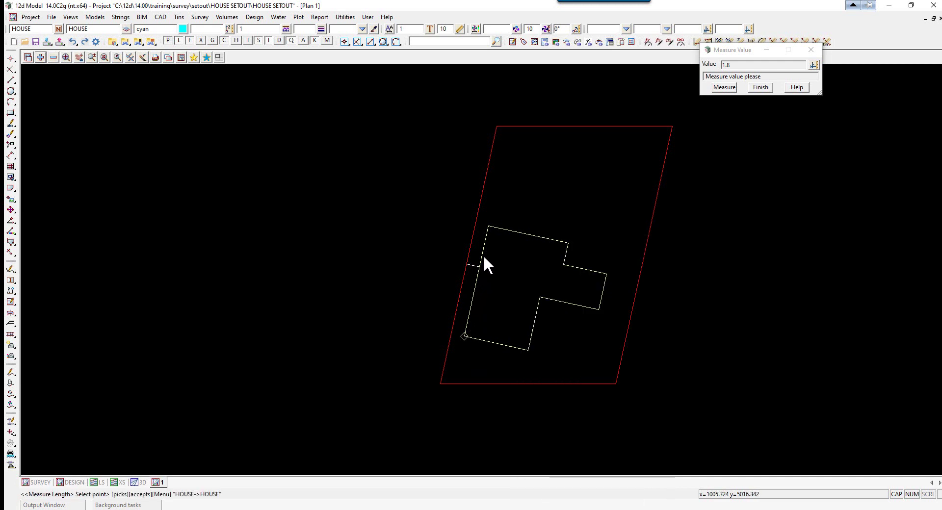
{"action": "left_click", "coordinate": [487, 226]}
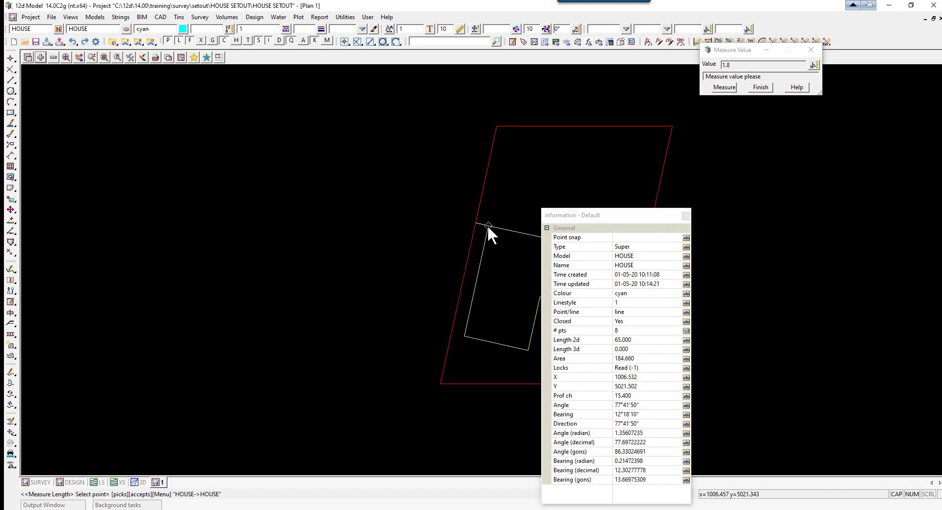
{"action": "left_click", "coordinate": [487, 225]}
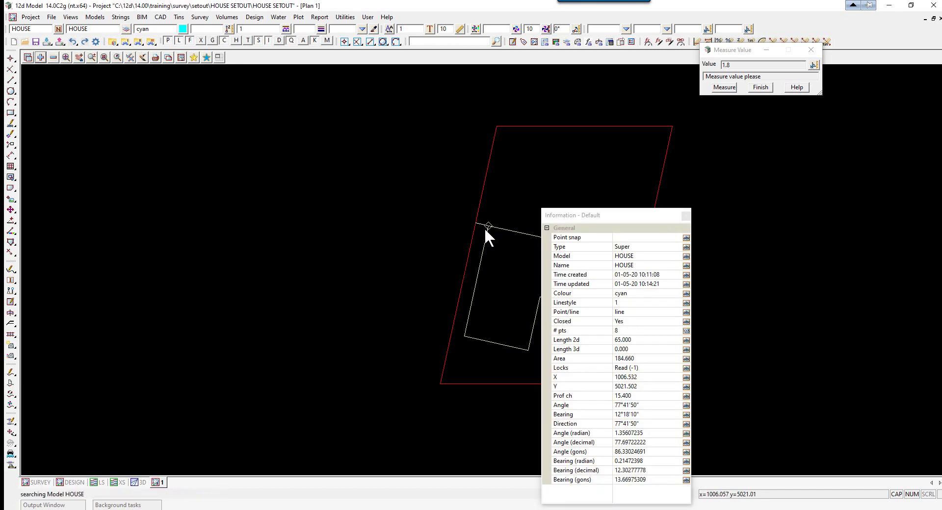
Measure the offset from the lot's northern boundary to the house's north-western corner.
{"action": "left_click", "coordinate": [724, 88]}
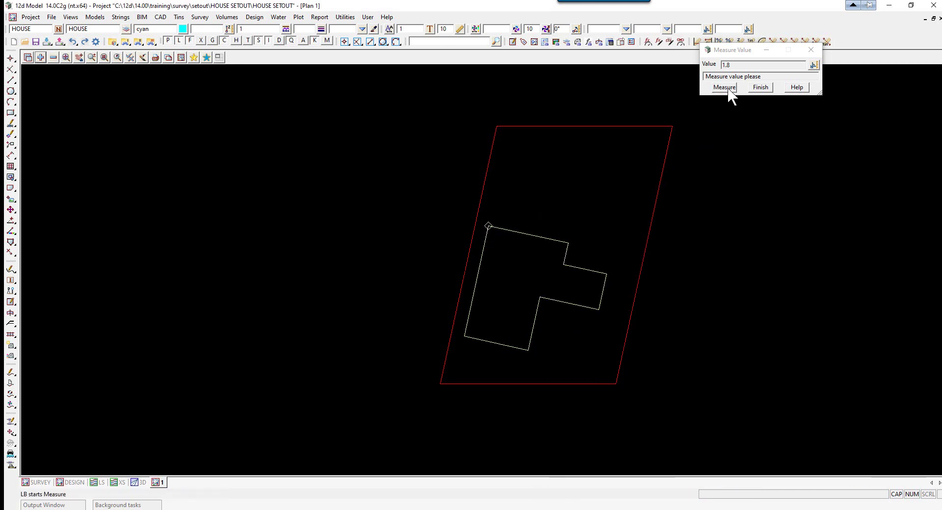
{"action": "left_click", "coordinate": [520, 127]}
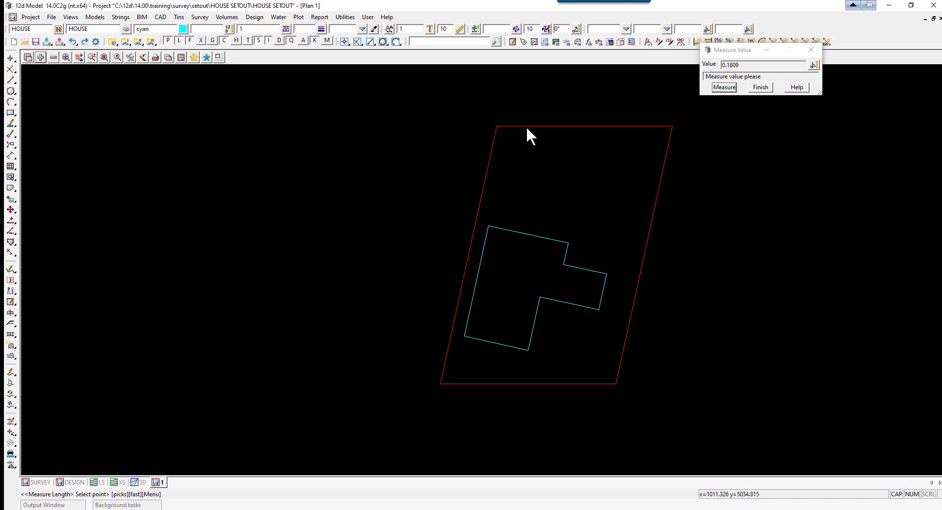
{"action": "left_click", "coordinate": [490, 226]}
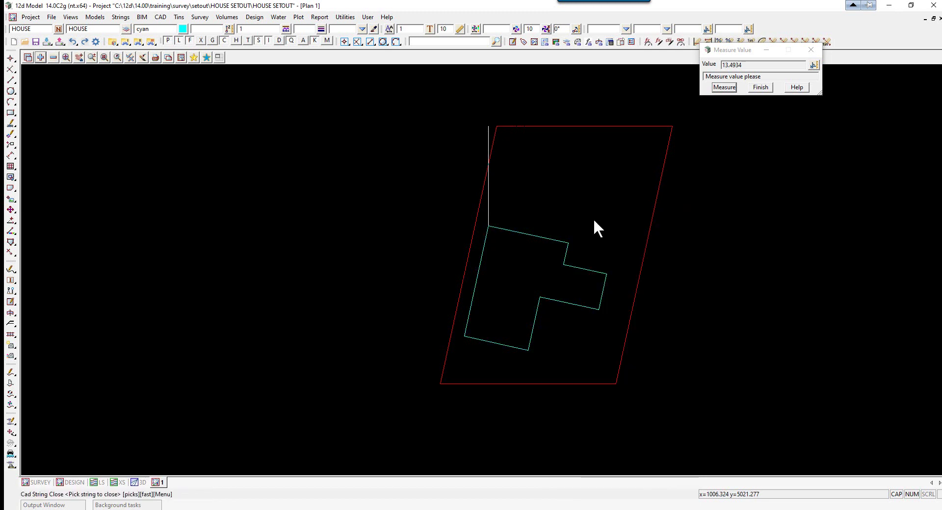
Measure the offset from the lot's eastern boundary to the two easternmost corners of the house.
{"action": "left_click", "coordinate": [732, 88]}
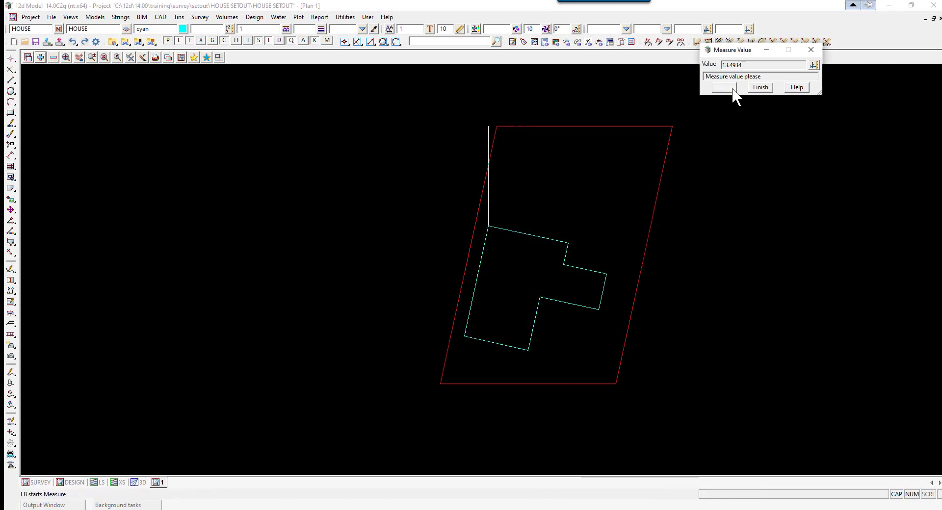
{"action": "left_click", "coordinate": [630, 304]}
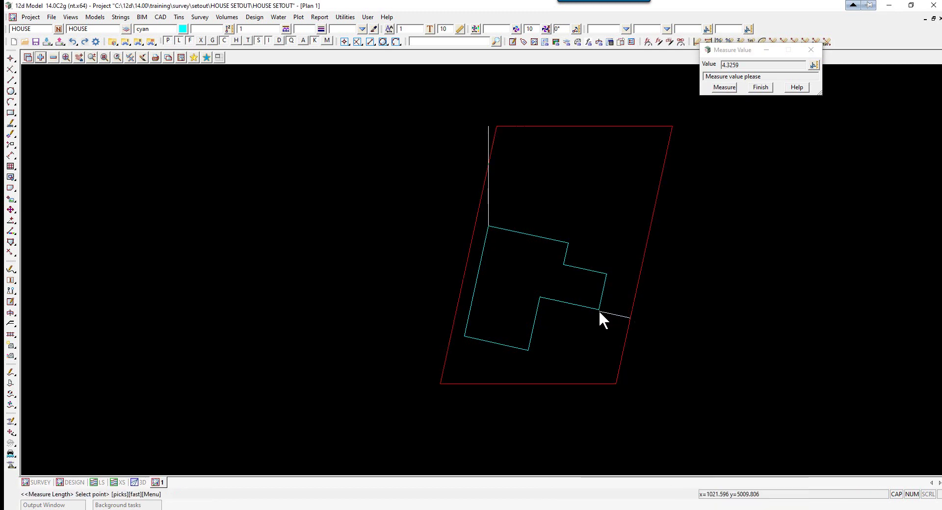
{"action": "left_click", "coordinate": [599, 311]}
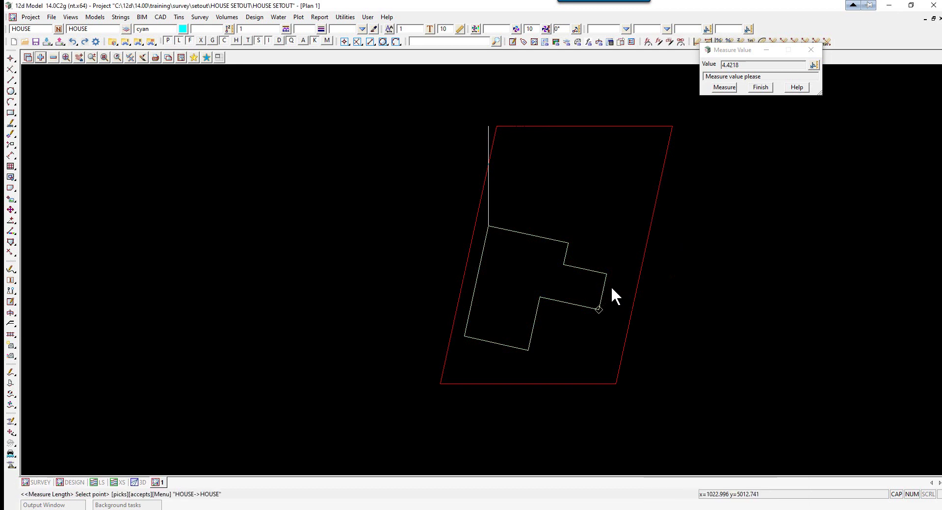
{"action": "left_click", "coordinate": [606, 273]}
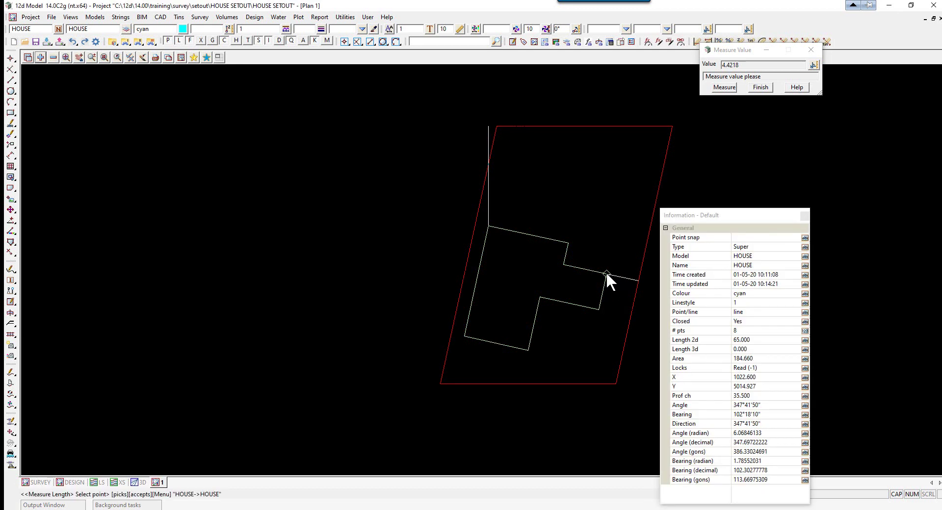
Measure the offset from the lot's southern boundary to the southernmost corner of the house and finish measuring.
{"action": "left_click", "coordinate": [720, 90]}
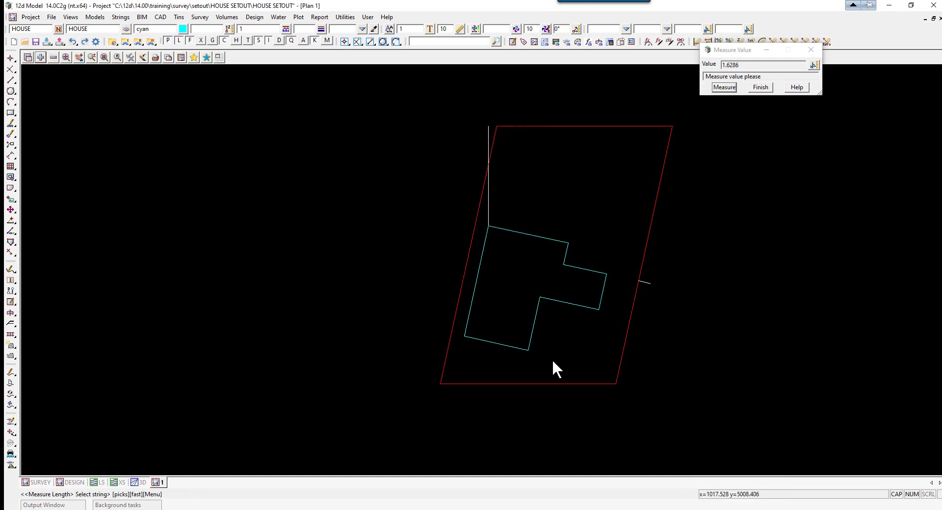
{"action": "left_click", "coordinate": [524, 383]}
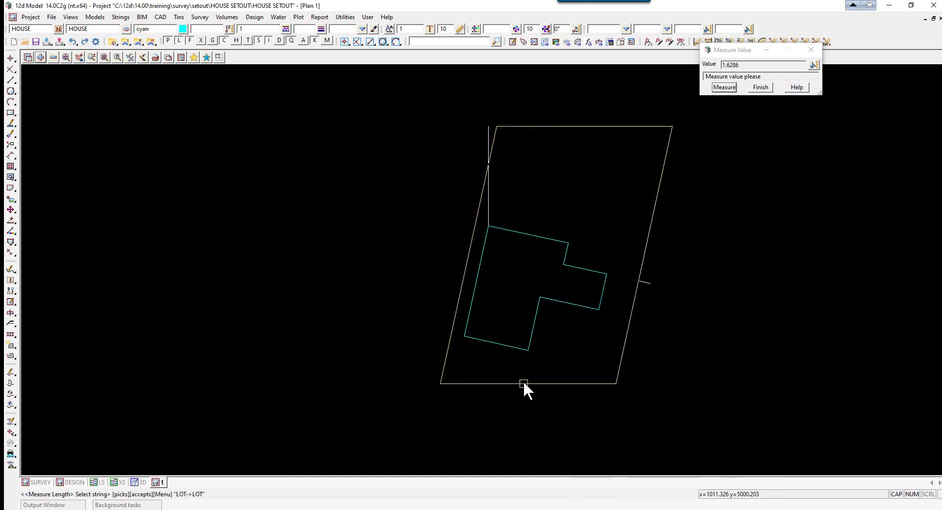
{"action": "middle_click", "coordinate": [523, 381]}
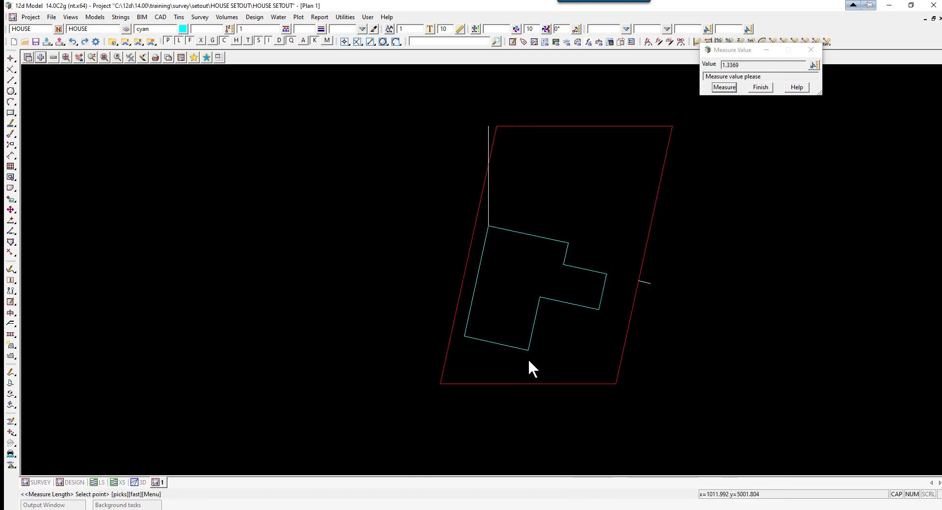
{"action": "left_click", "coordinate": [530, 351]}
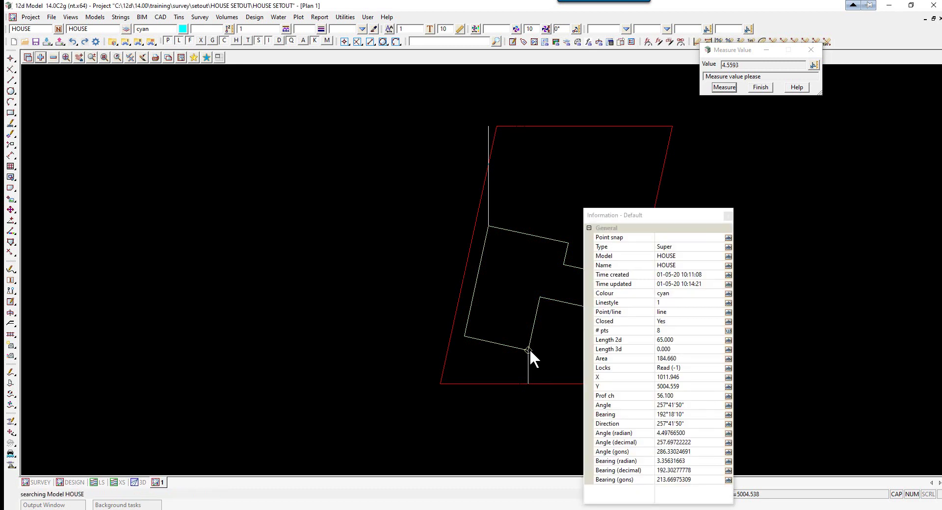
{"action": "middle_click", "coordinate": [529, 348]}
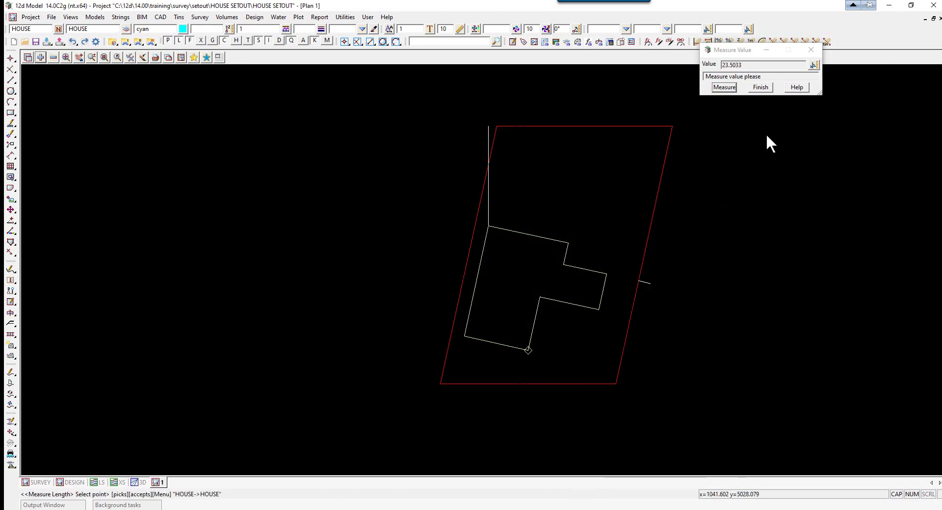
{"action": "left_click", "coordinate": [760, 88]}
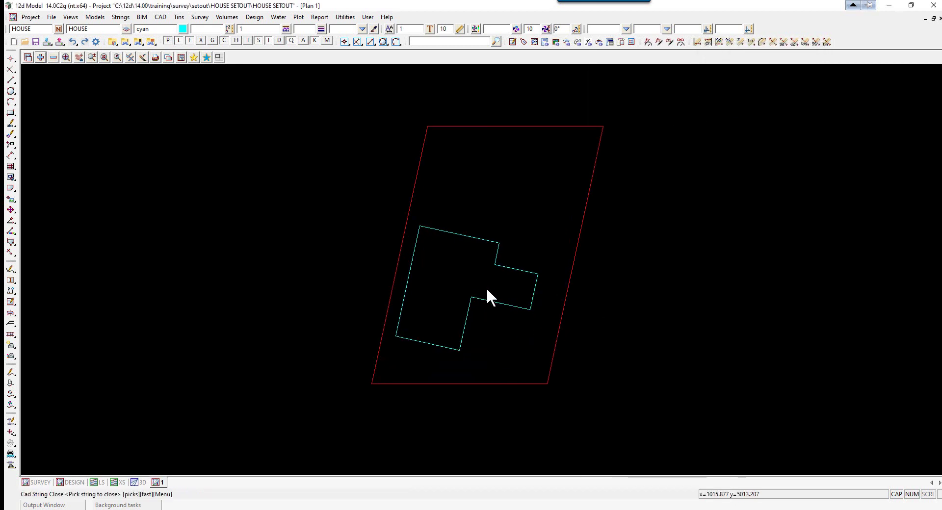
Set the plan view's plot scale to 250 in its properties.
{"action": "scroll", "coordinate": [486, 294], "scroll_direction": "down", "scroll_amount": 1}
{"action": "scroll", "coordinate": [557, 250], "scroll_direction": "up", "scroll_amount": 2}
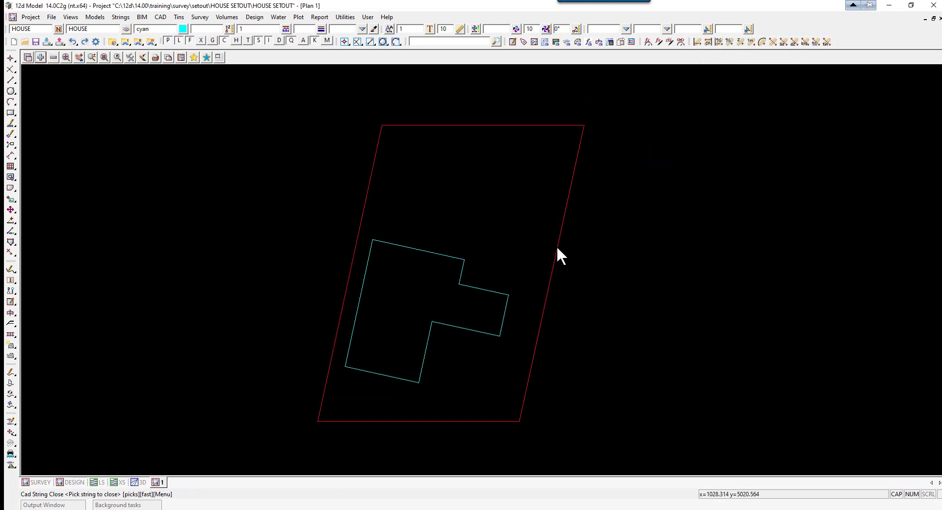
{"action": "left_click", "coordinate": [408, 329]}
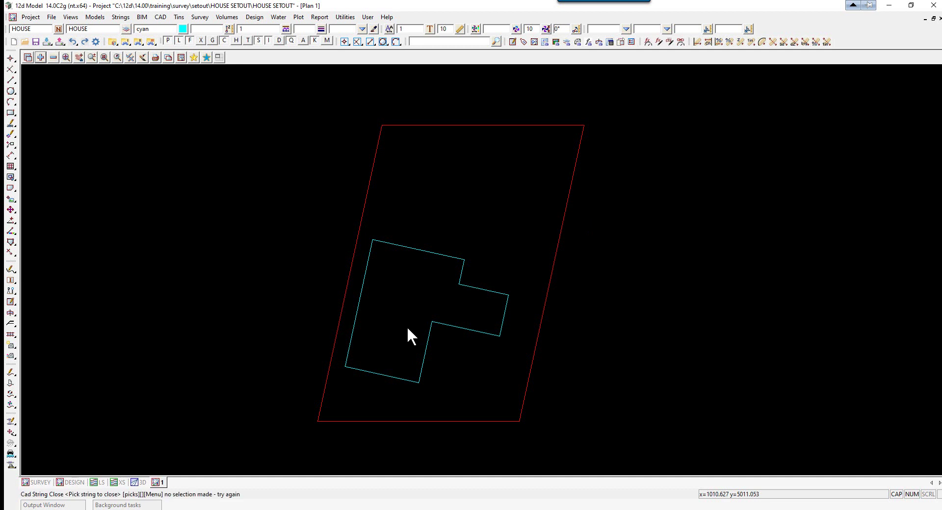
{"action": "left_click", "coordinate": [181, 58]}
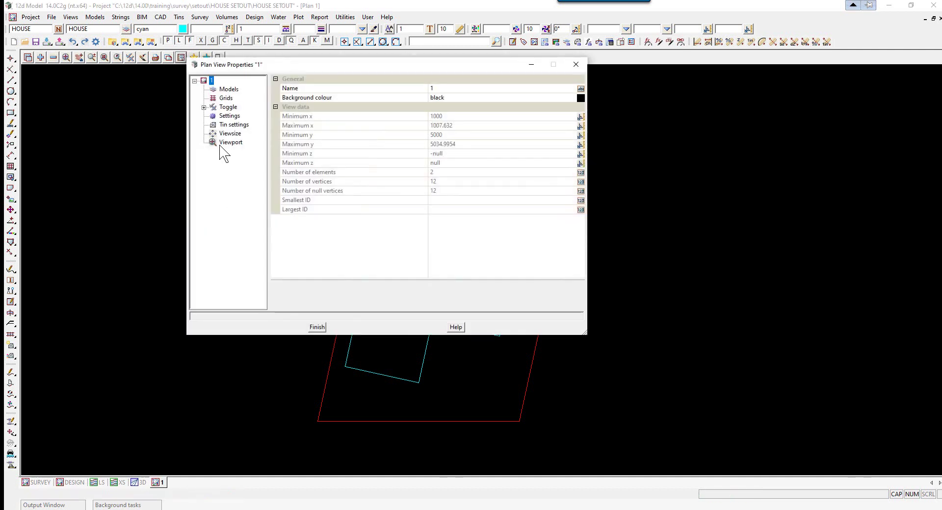
{"action": "left_click", "coordinate": [227, 118]}
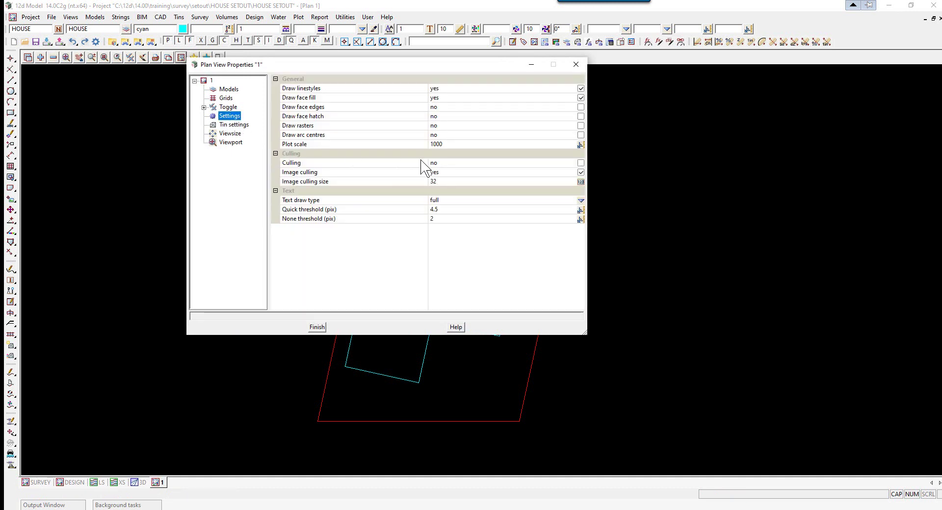
{"action": "left_click", "coordinate": [448, 144]}
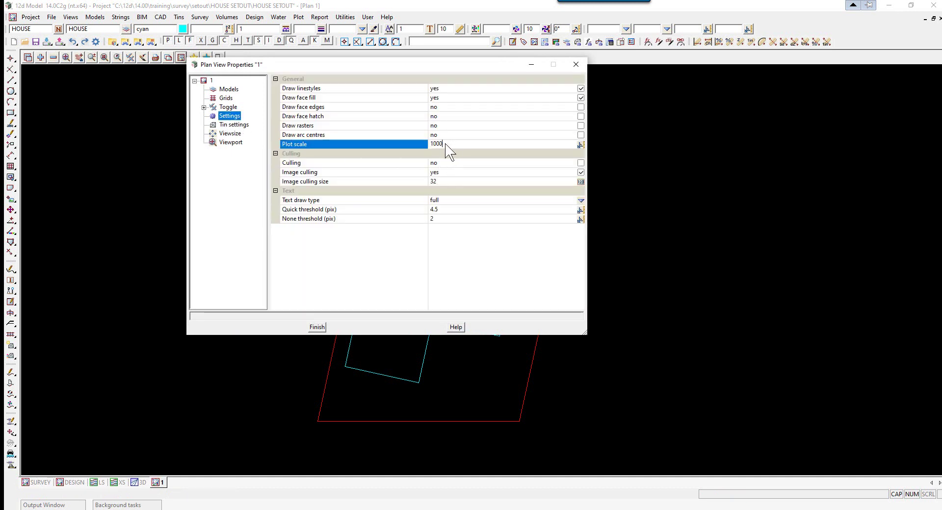
{"action": "type", "text": "250"}
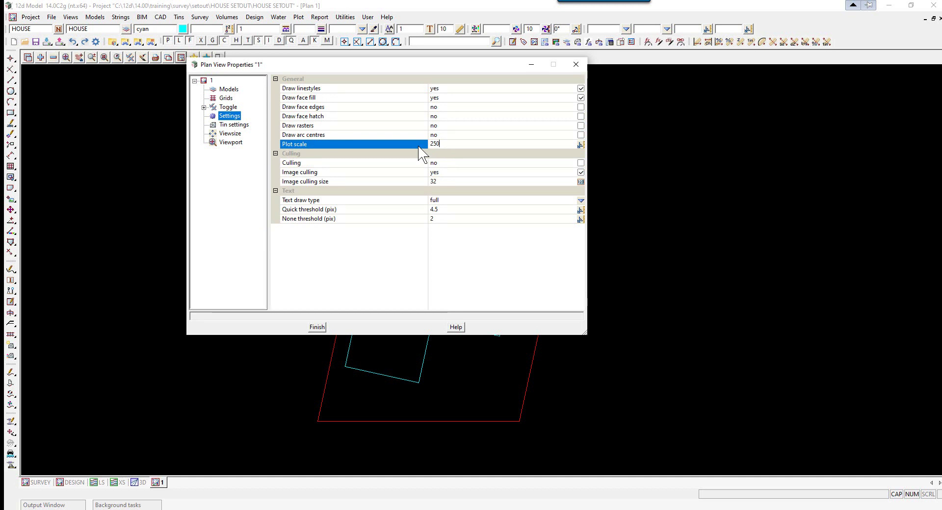
{"action": "left_click", "coordinate": [317, 327]}
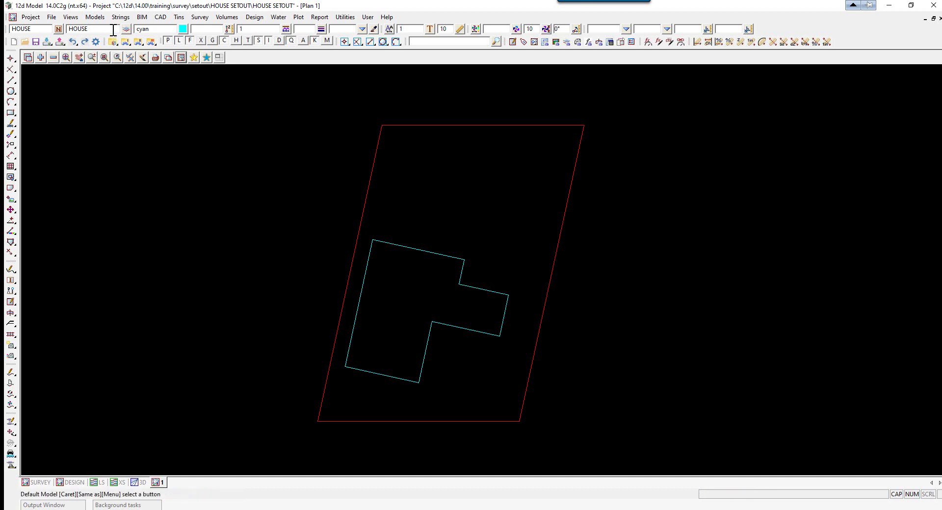
Set the default CAD model to "text dimension" and the default colour to white.
{"action": "double_click", "coordinate": [93, 27]}
{"action": "key", "text": "Delete"}
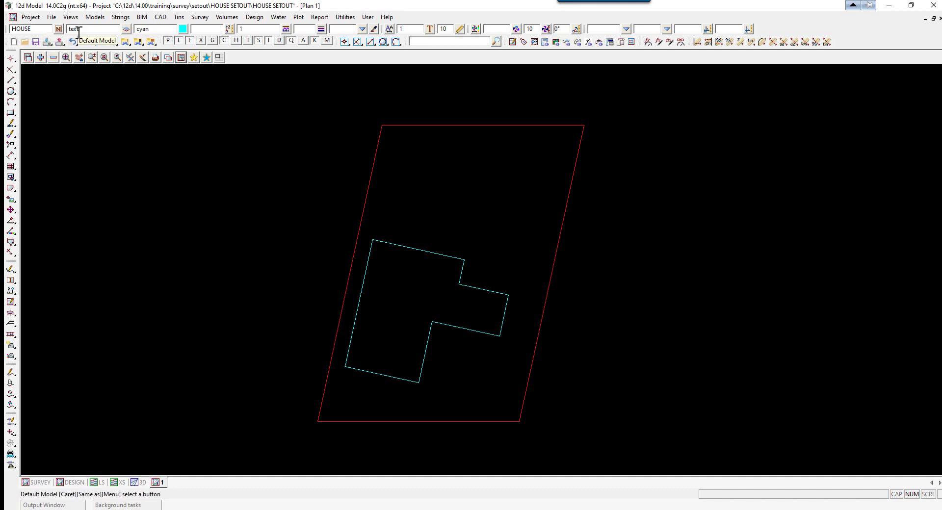
{"action": "type", "text": "textdimension"}
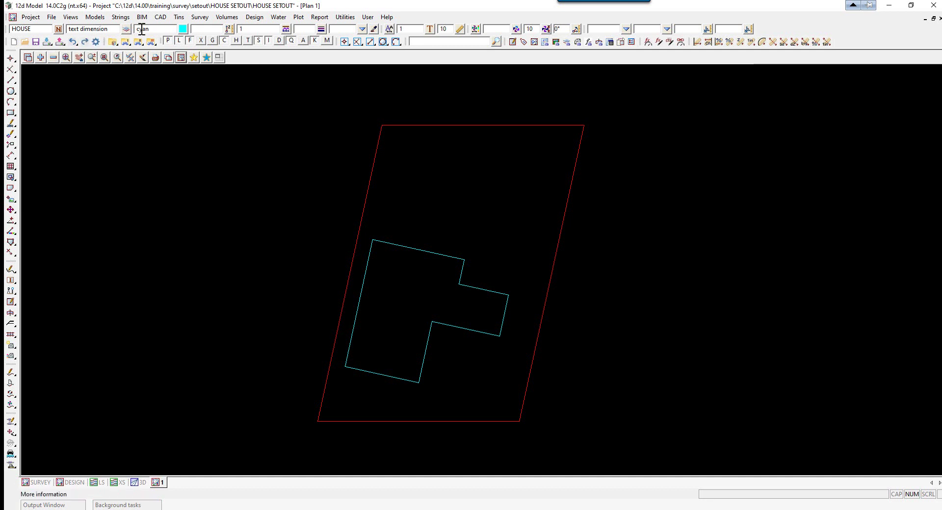
{"action": "key", "text": "Return"}
{"action": "left_click", "coordinate": [183, 28]}
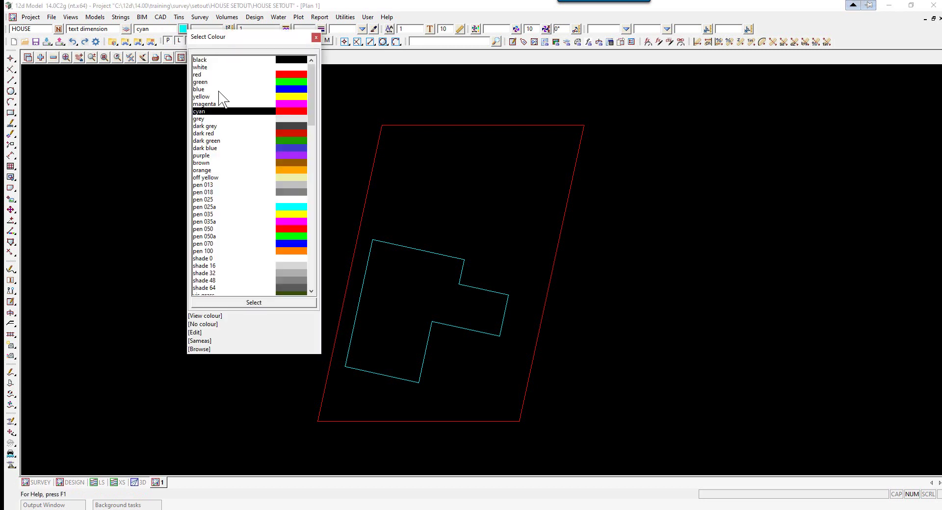
{"action": "left_click", "coordinate": [291, 67]}
{"action": "left_click", "coordinate": [291, 67]}
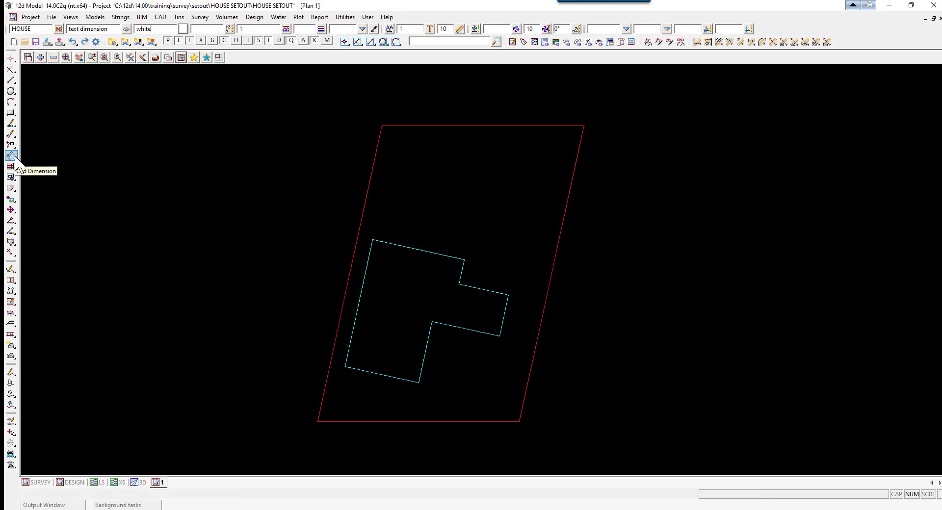
Add drop-segment dimensions from the house's two western corners to the lot's western boundary.
{"action": "mouse_move", "coordinate": [16, 158]}
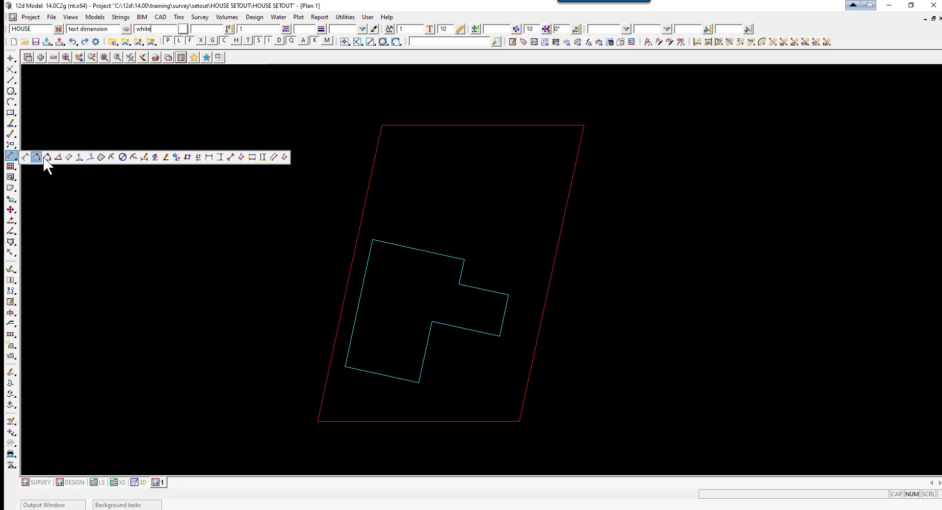
{"action": "left_click", "coordinate": [78, 157]}
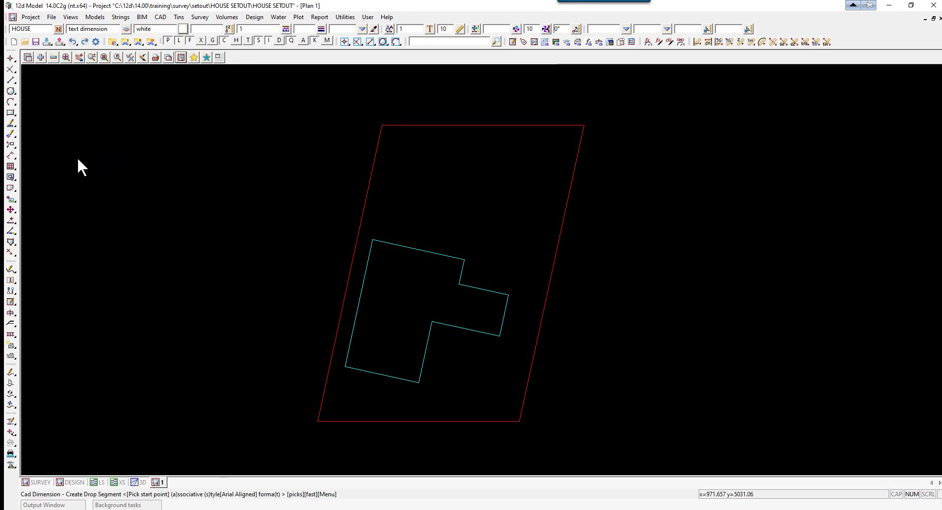
{"action": "left_click", "coordinate": [345, 366]}
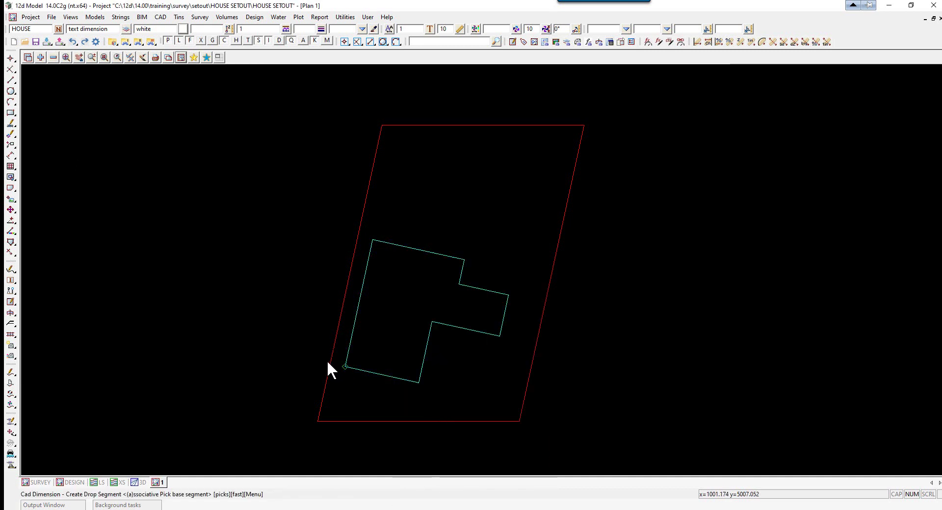
{"action": "left_click", "coordinate": [328, 363]}
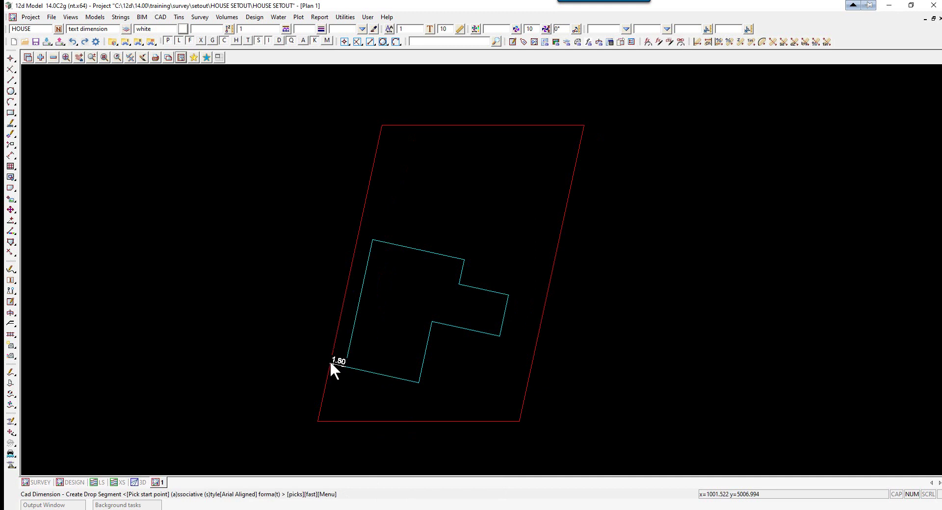
{"action": "scroll", "coordinate": [330, 363], "scroll_direction": "up", "scroll_amount": 3}
{"action": "scroll", "coordinate": [332, 363], "scroll_direction": "down", "scroll_amount": 2}
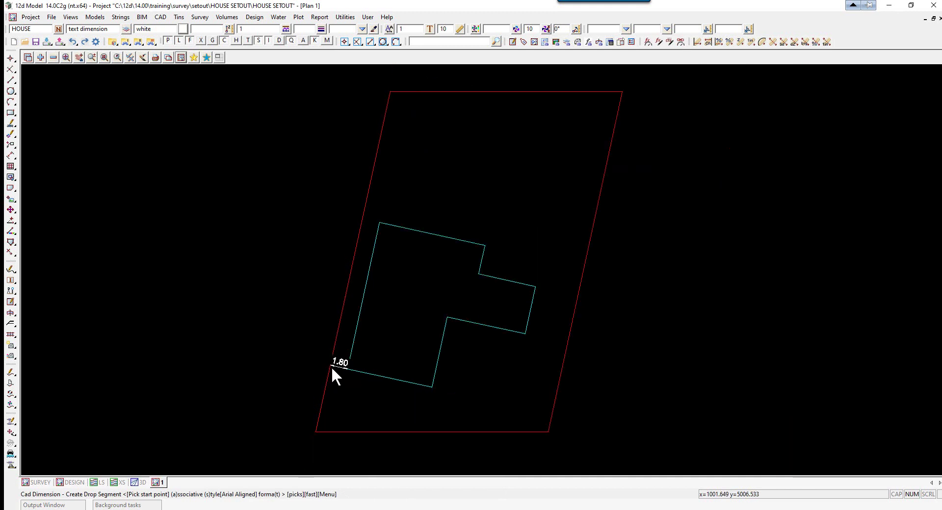
{"action": "left_click", "coordinate": [379, 224]}
{"action": "left_click", "coordinate": [363, 218]}
{"action": "middle_click", "coordinate": [365, 217]}
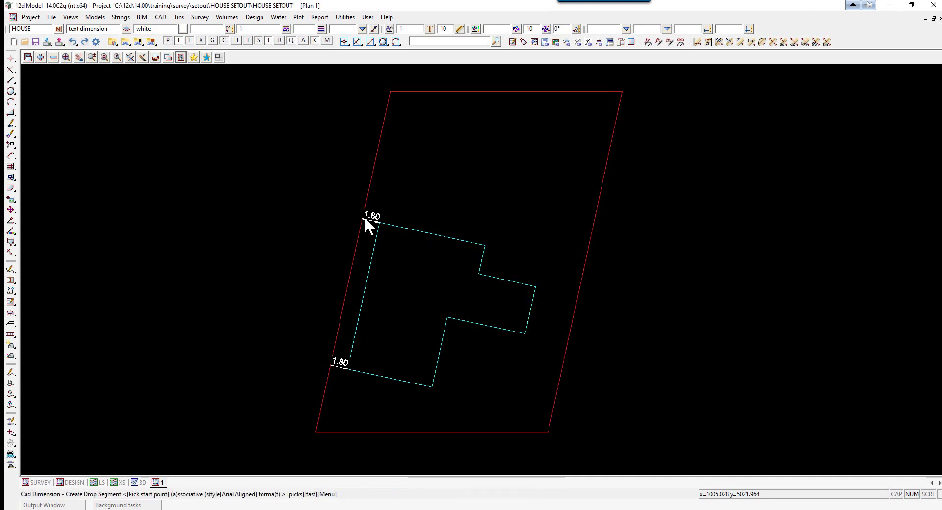
Dimension the house's easternmost upper corner to the eastern boundary and its southernmost corner to the southern boundary, finishing the drop-segment dimensioning.
{"action": "left_click", "coordinate": [535, 287]}
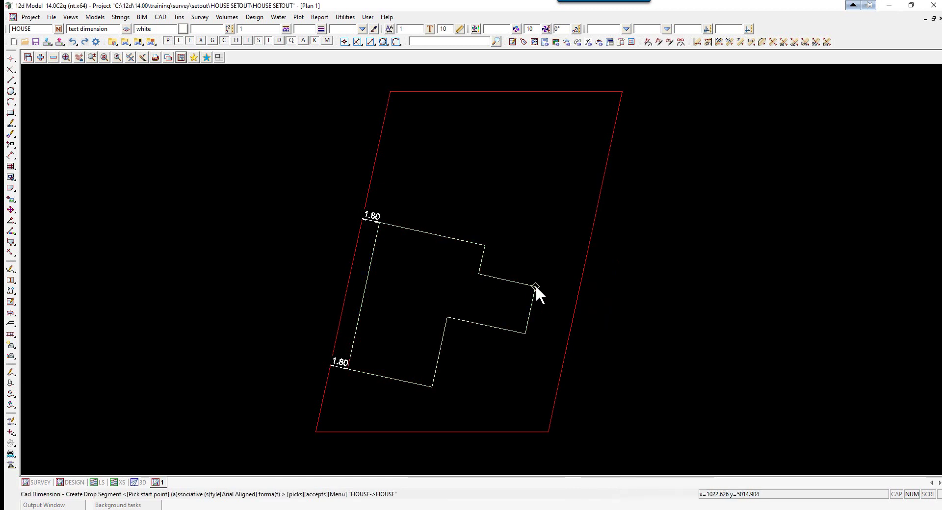
{"action": "left_click", "coordinate": [576, 294]}
{"action": "middle_click", "coordinate": [577, 294]}
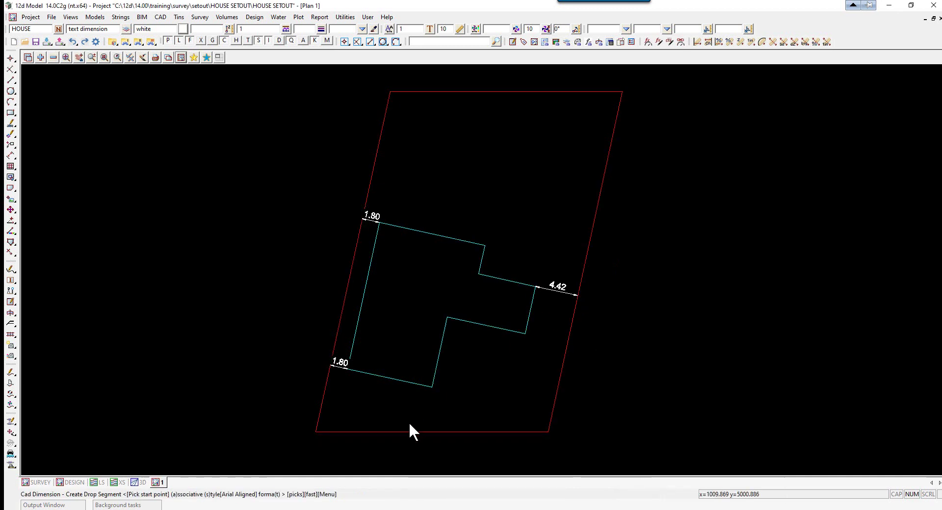
{"action": "left_click", "coordinate": [432, 387]}
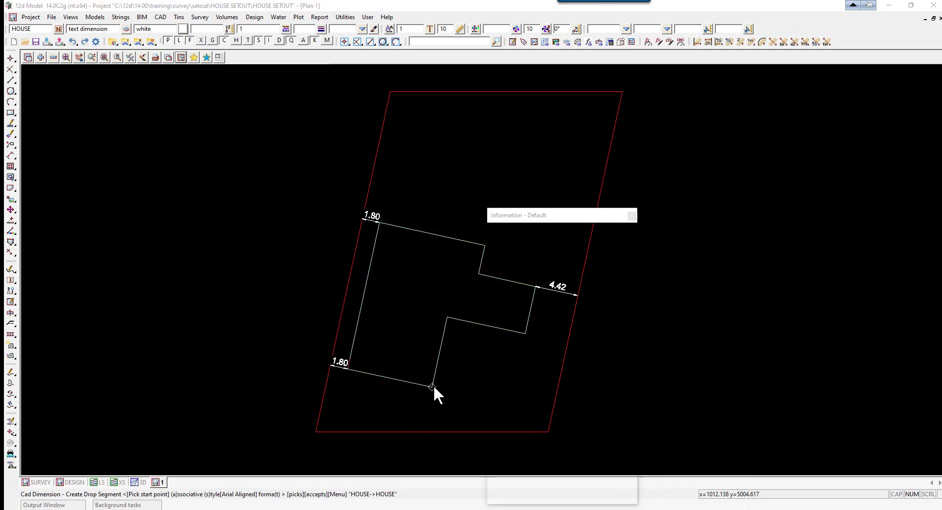
{"action": "left_click", "coordinate": [431, 431]}
{"action": "middle_click", "coordinate": [431, 429]}
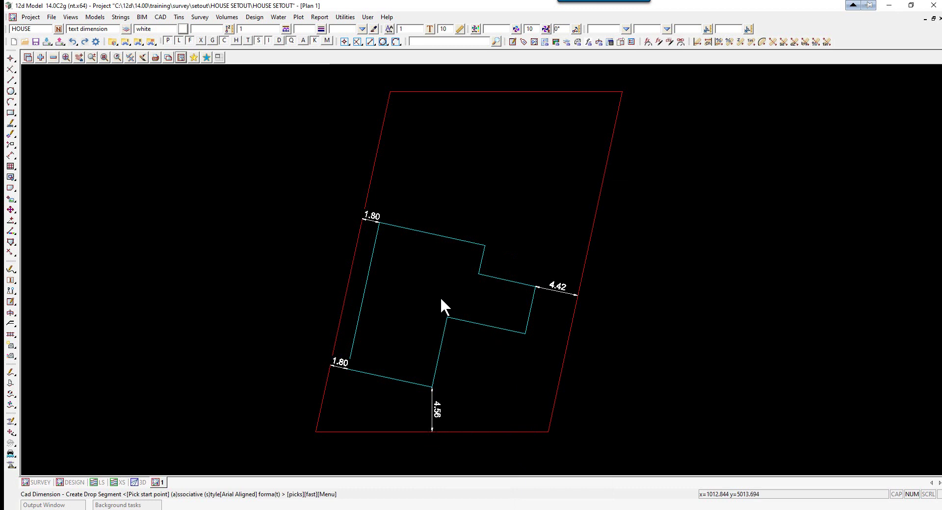
{"action": "key", "text": "Escape"}
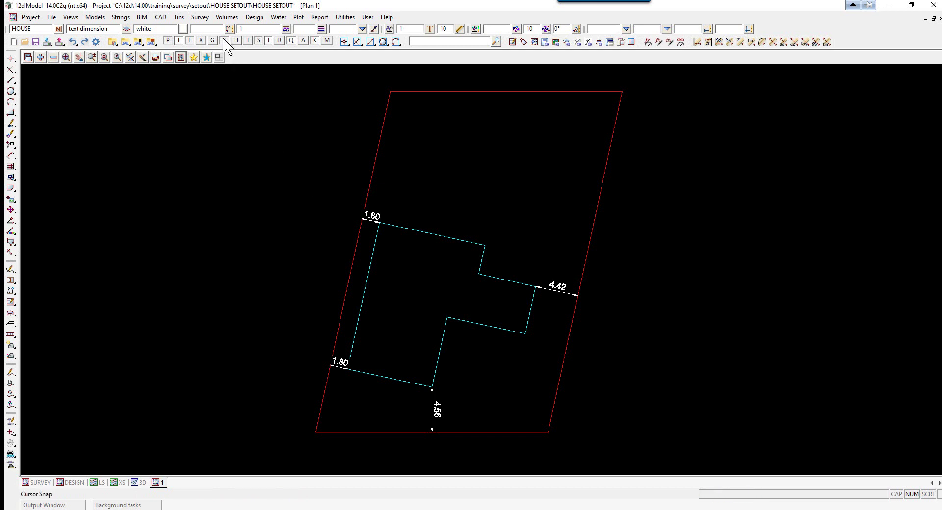
Open Bearing/distance labelling (2), read the TRAINING.lbf parameter file from the setout folder, and review its bearing and distance settings.
{"action": "left_click", "coordinate": [161, 18]}
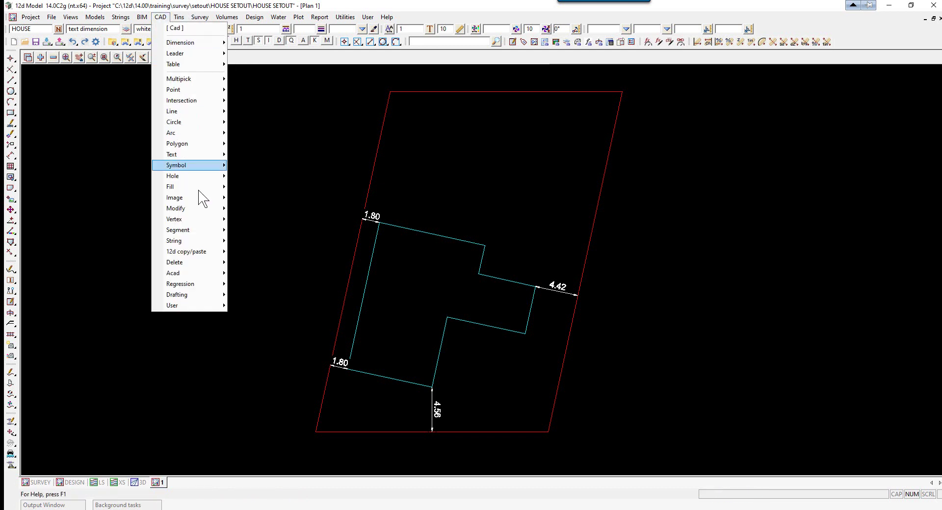
{"action": "mouse_move", "coordinate": [203, 296]}
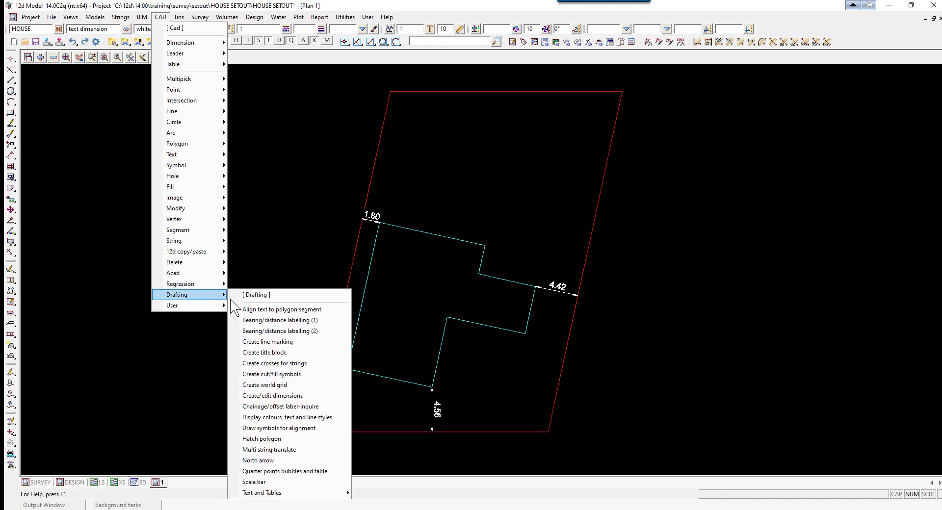
{"action": "left_click", "coordinate": [273, 331]}
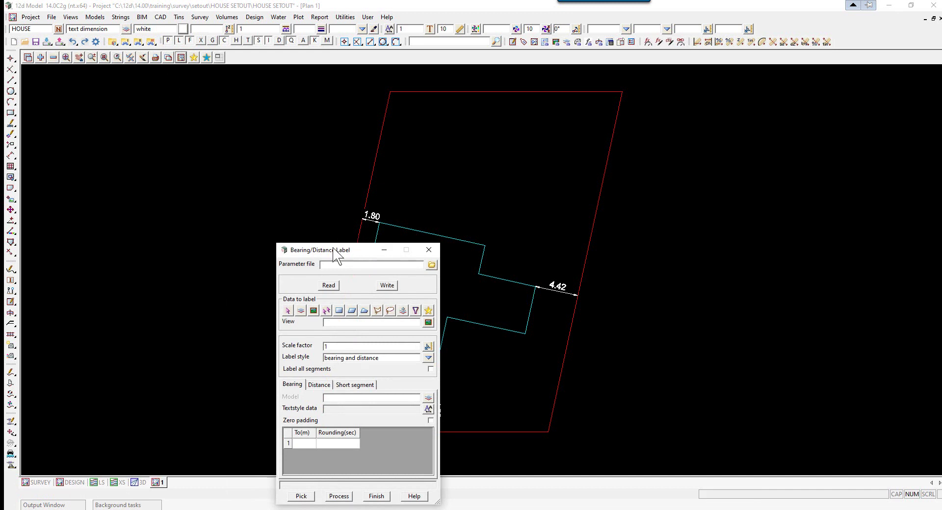
{"action": "left_click_drag", "start_coordinate": [333, 252], "coordinate": [138, 103]}
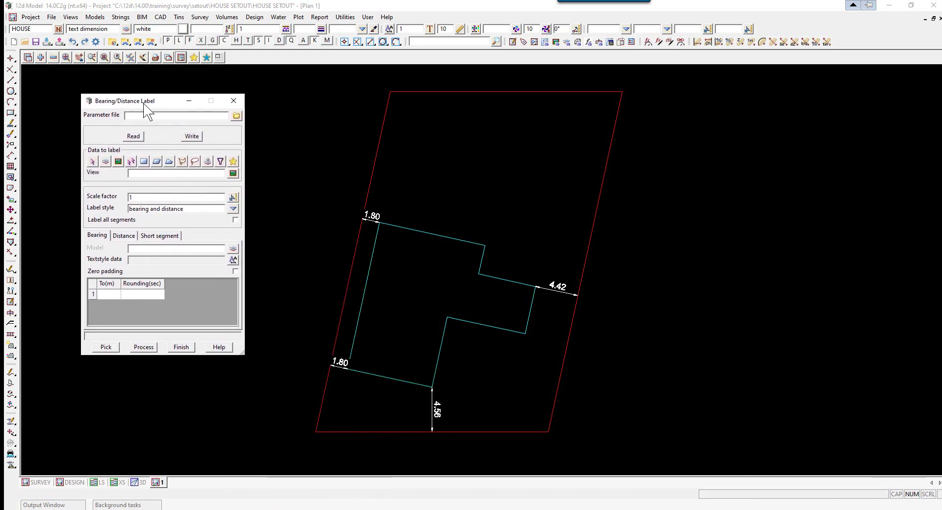
{"action": "left_click", "coordinate": [236, 116]}
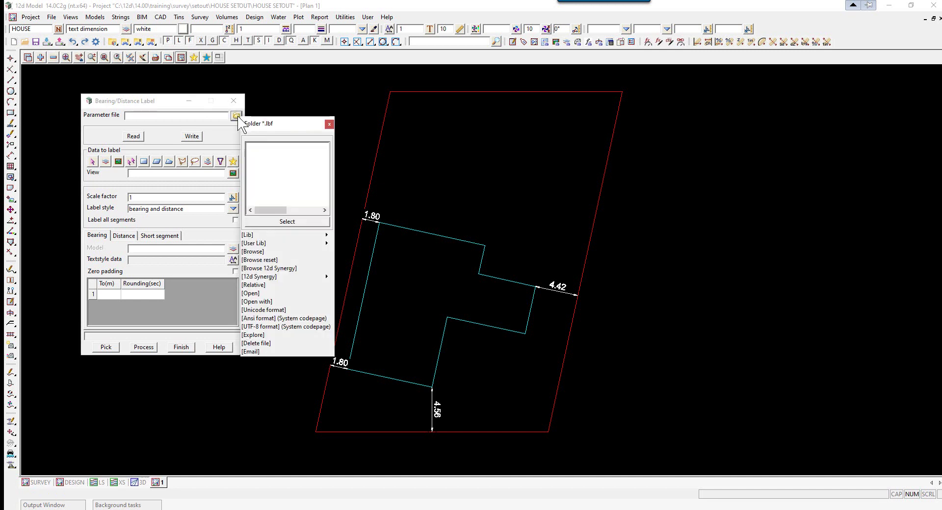
{"action": "left_click", "coordinate": [252, 252]}
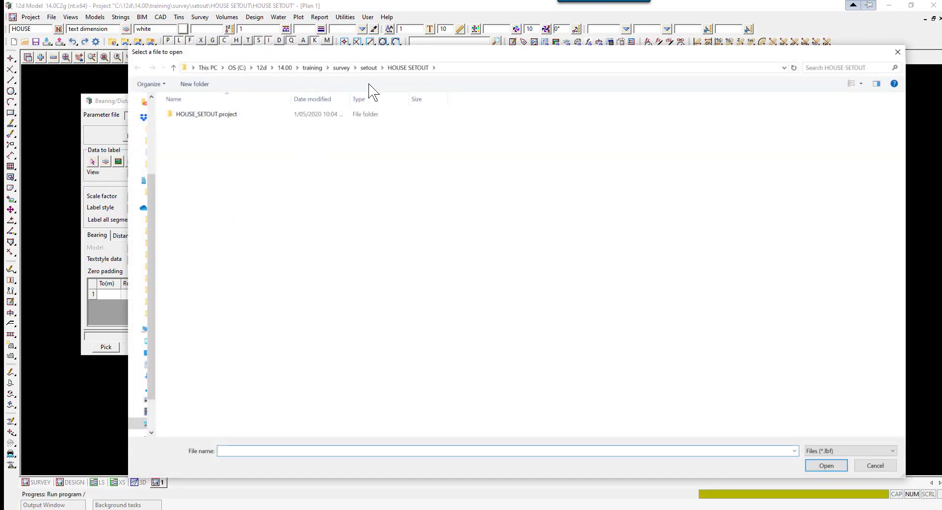
{"action": "left_click", "coordinate": [369, 68]}
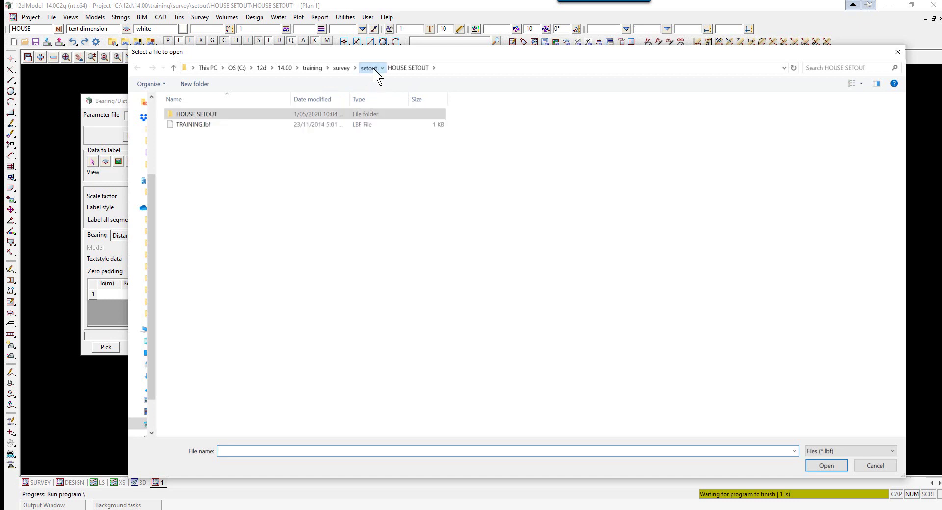
{"action": "double_click", "coordinate": [201, 126]}
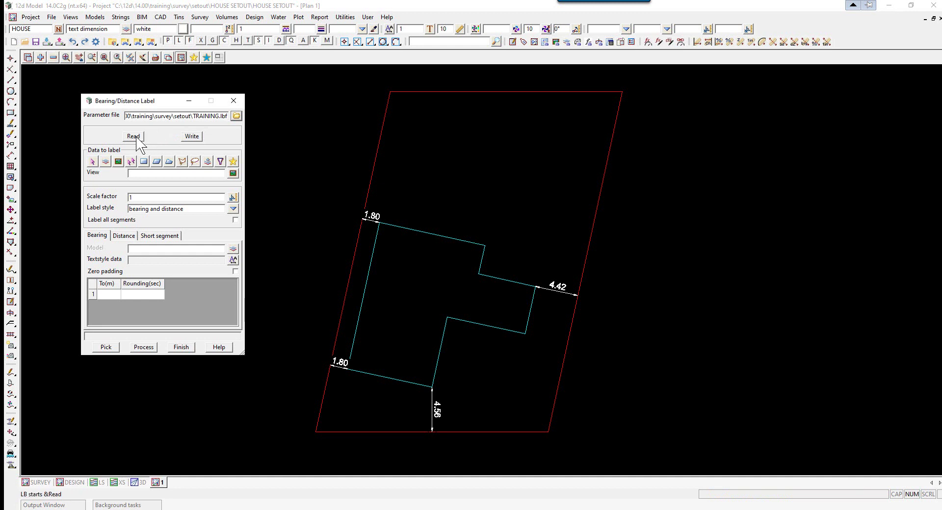
{"action": "left_click", "coordinate": [134, 137]}
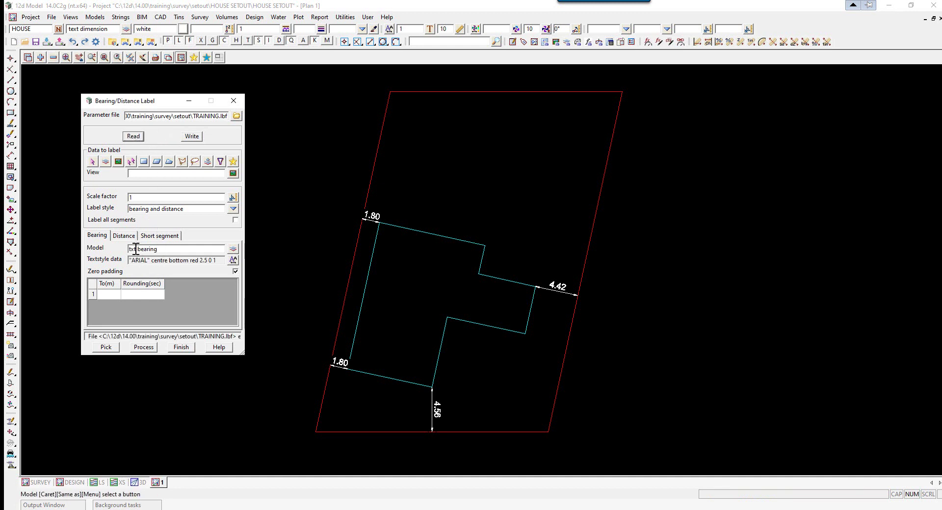
{"action": "left_click", "coordinate": [124, 236]}
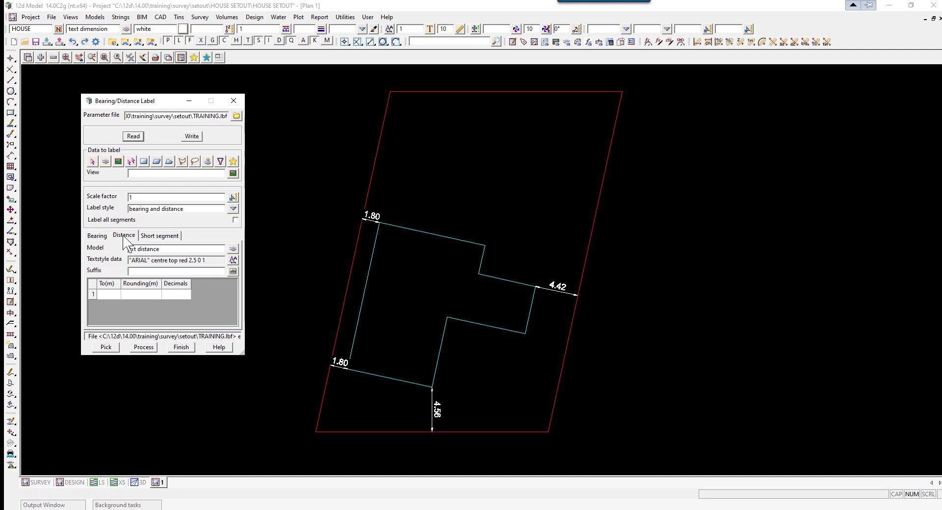
{"action": "left_click", "coordinate": [100, 239]}
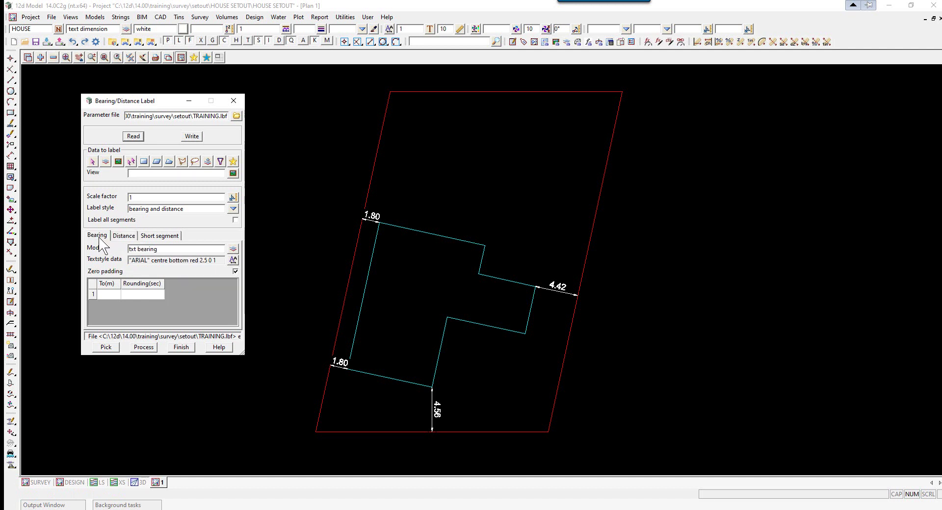
Label the bearings and distances of the LOT model's segments with the loaded settings.
{"action": "left_click", "coordinate": [105, 162]}
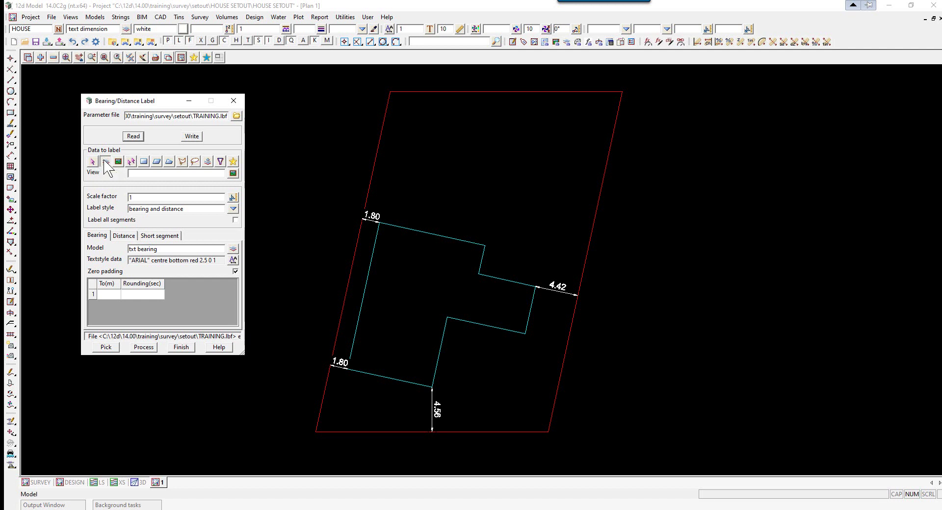
{"action": "left_click", "coordinate": [233, 173]}
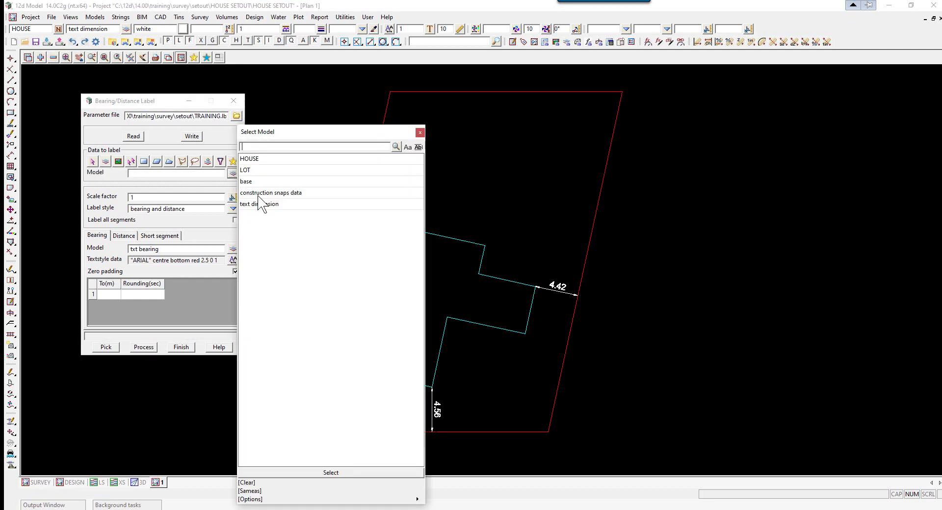
{"action": "left_click", "coordinate": [253, 169]}
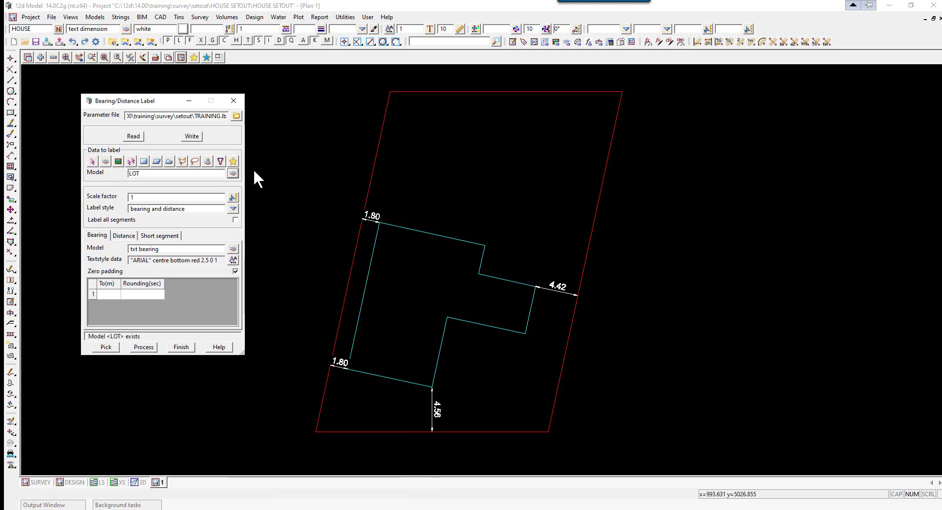
{"action": "left_click", "coordinate": [144, 347]}
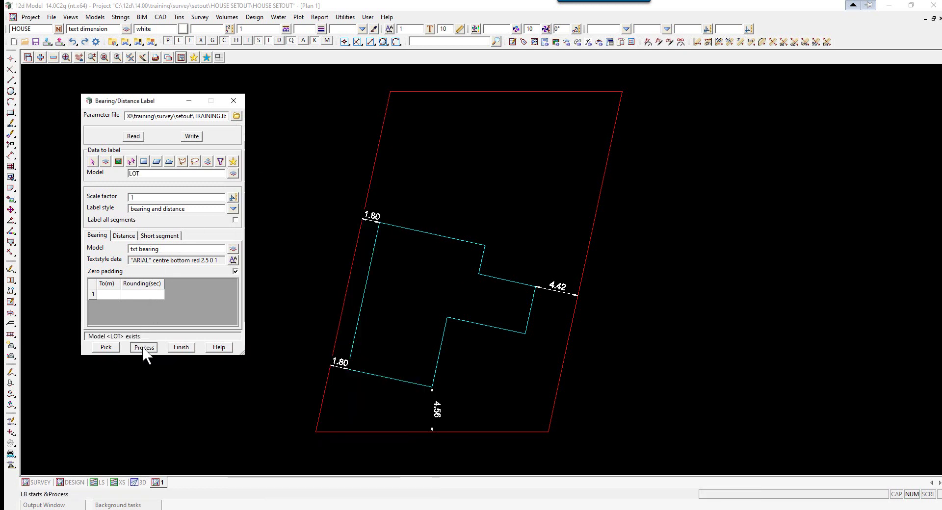
Add the txt bearing and txt distance models to plan view 1.
{"action": "left_click", "coordinate": [41, 57]}
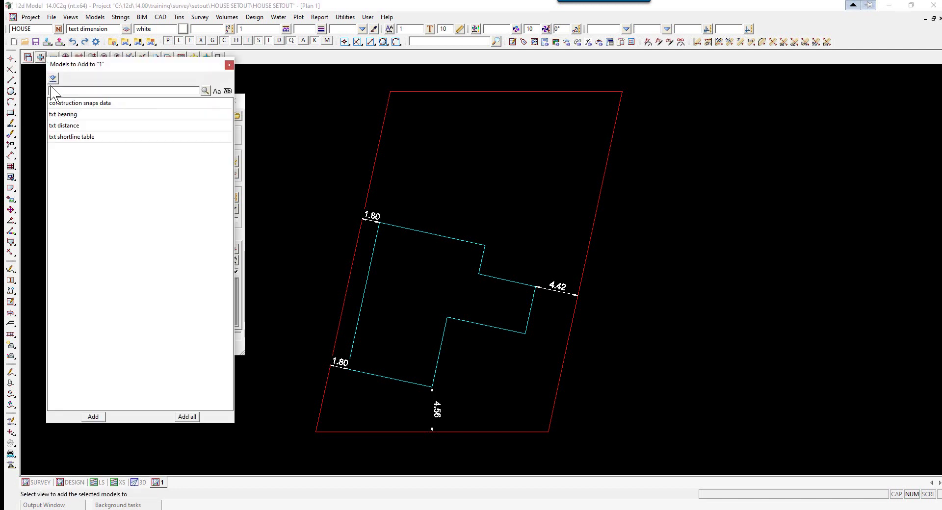
{"action": "left_click", "coordinate": [60, 116]}
{"action": "left_click", "coordinate": [64, 127], "text": "shift"}
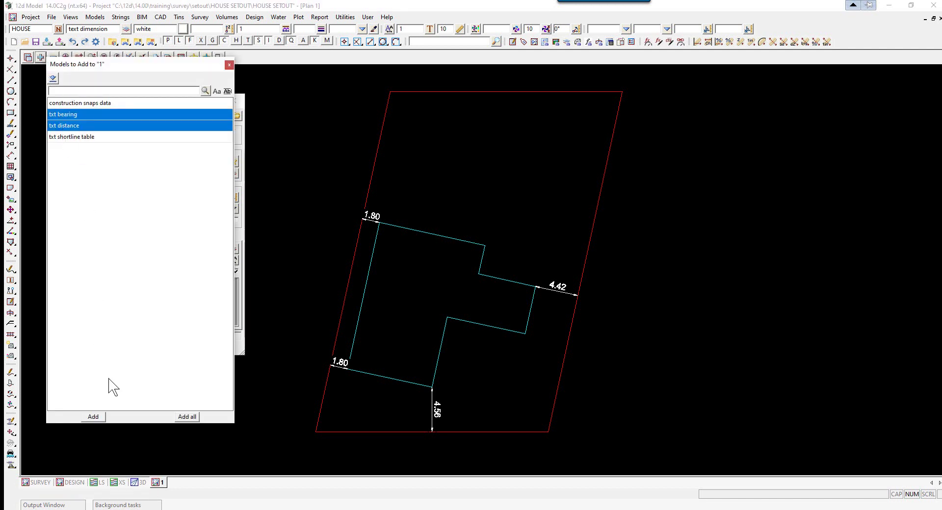
{"action": "left_click", "coordinate": [94, 417]}
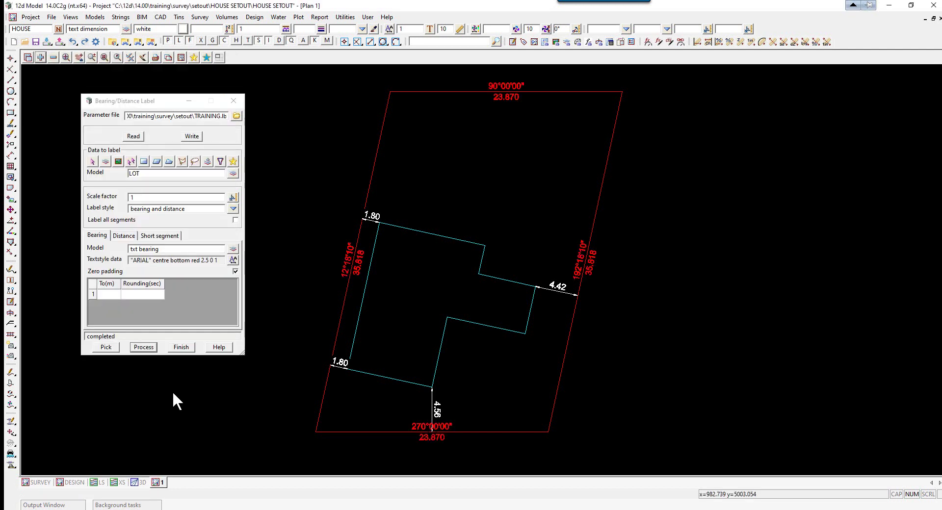
Clear the bearing model and process the HOUSE model to label its segments with distances only.
{"action": "scroll", "coordinate": [487, 254], "scroll_direction": "down", "scroll_amount": 1}
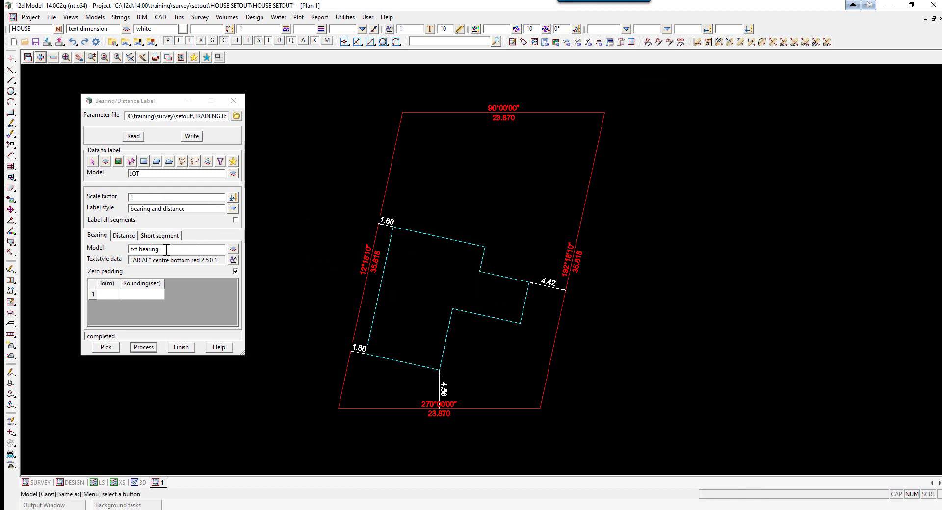
{"action": "left_click_drag", "start_coordinate": [168, 251], "coordinate": [127, 252]}
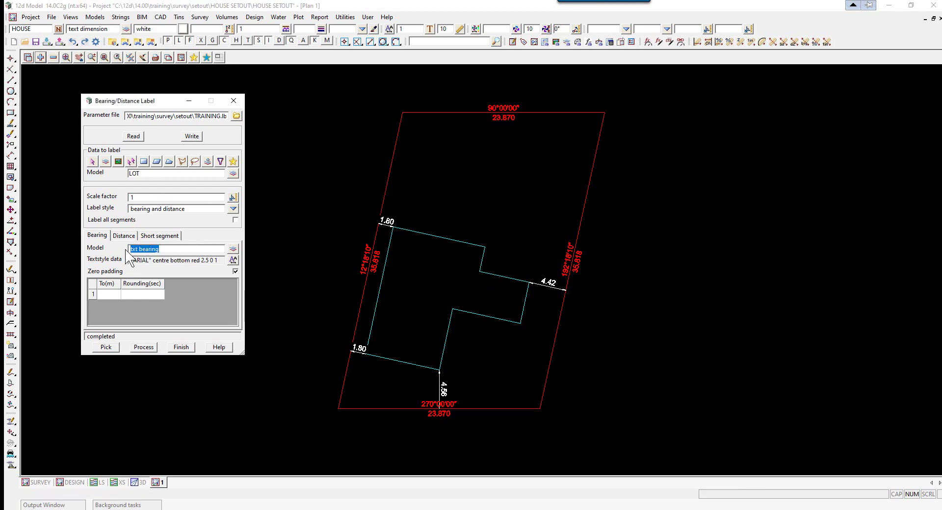
{"action": "key", "text": "Delete"}
{"action": "left_click", "coordinate": [233, 174]}
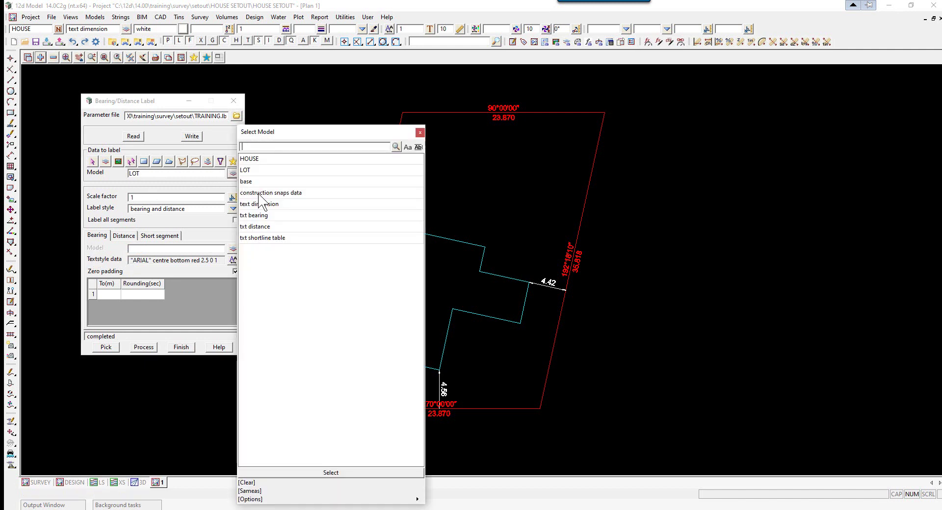
{"action": "left_click", "coordinate": [253, 159]}
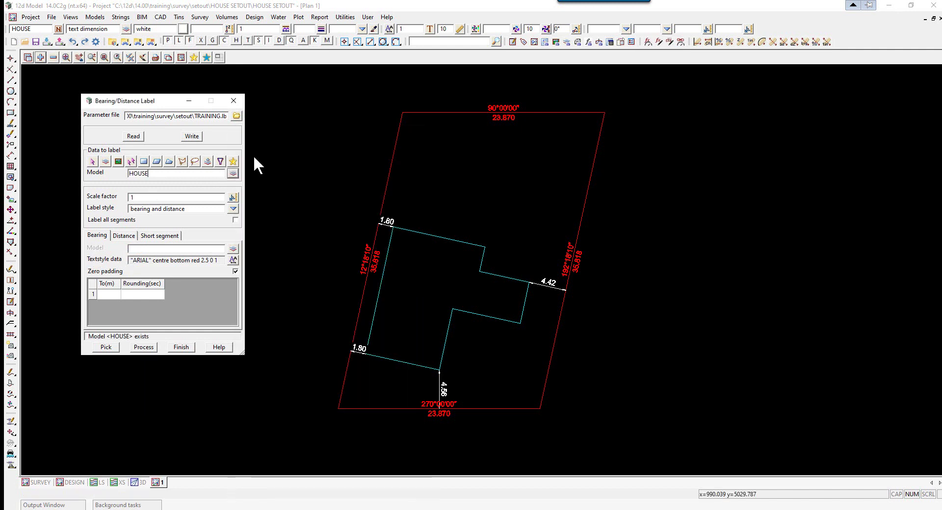
{"action": "left_click", "coordinate": [144, 348]}
{"action": "scroll", "coordinate": [385, 274], "scroll_direction": "up", "scroll_amount": 2}
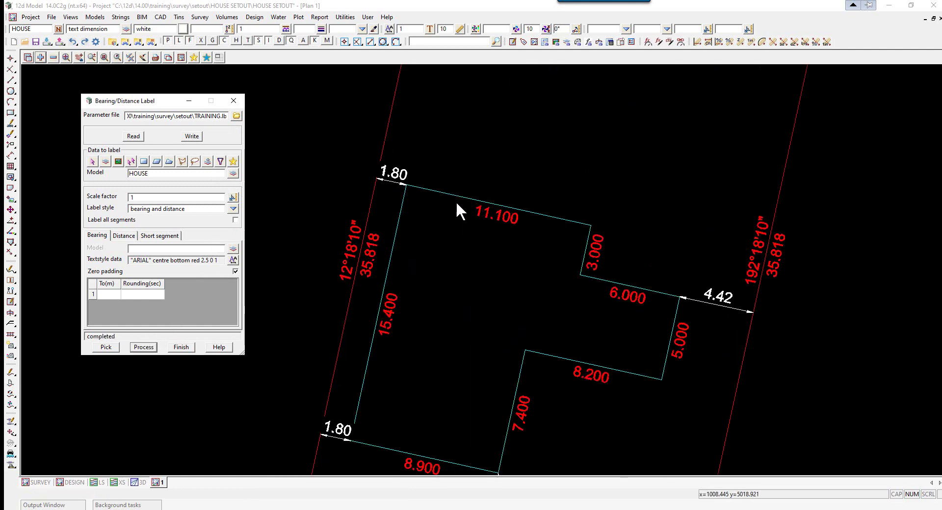
{"action": "scroll", "coordinate": [486, 162], "scroll_direction": "down", "scroll_amount": 3}
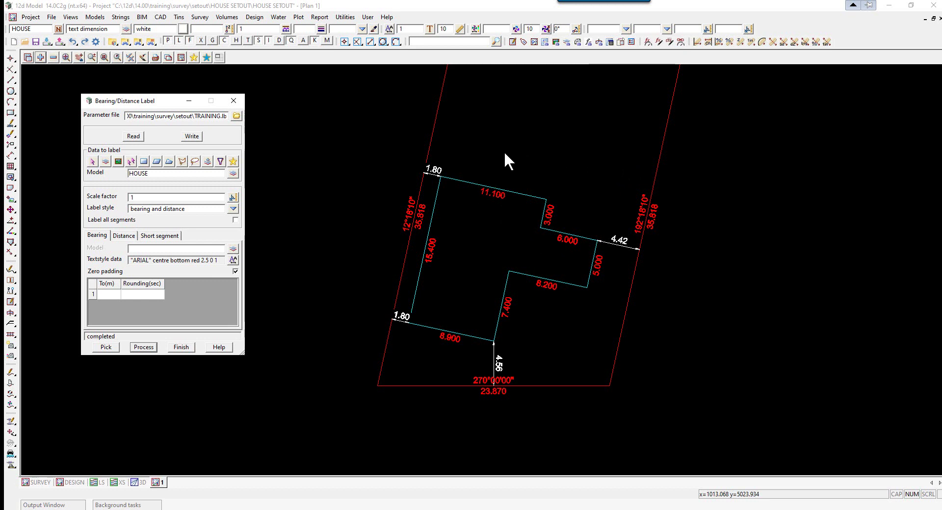
Close the bearing/distance labelling and remove the base, text dimension, txt bearing and txt distance models from plan view 1.
{"action": "left_click", "coordinate": [182, 347]}
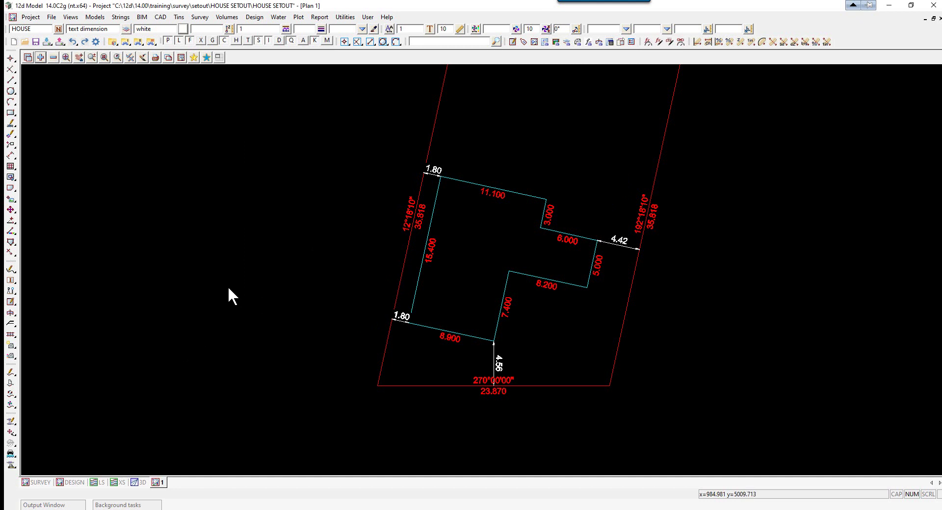
{"action": "scroll", "coordinate": [246, 423], "scroll_direction": "down", "scroll_amount": 2}
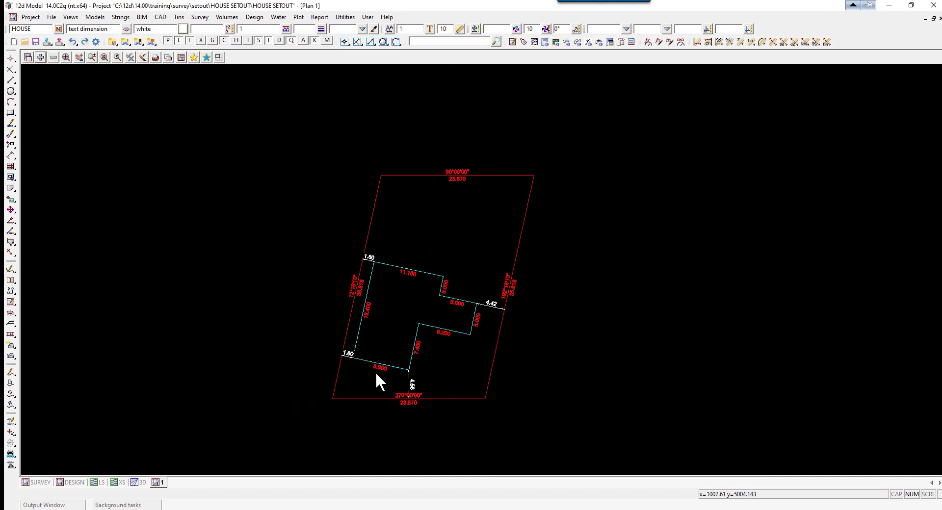
{"action": "left_click", "coordinate": [53, 58]}
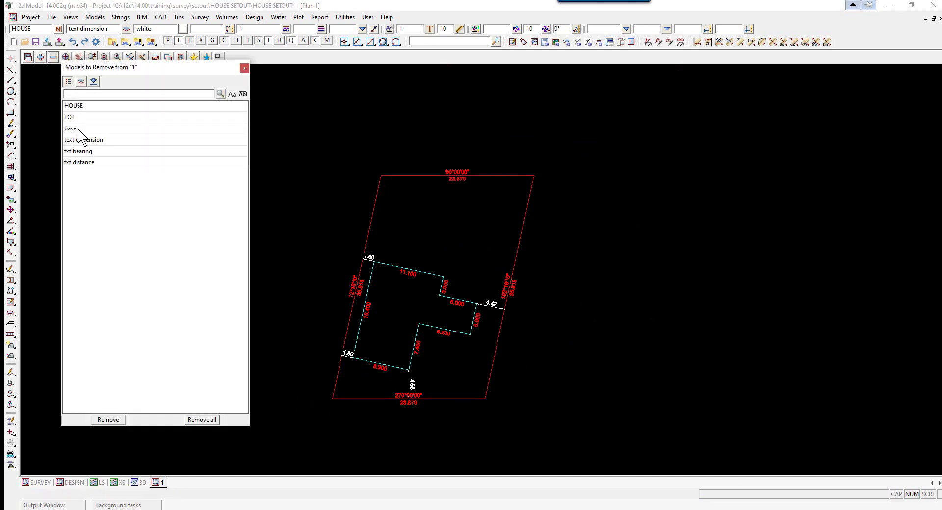
{"action": "left_click_drag", "start_coordinate": [79, 130], "coordinate": [88, 185]}
{"action": "left_click", "coordinate": [108, 419]}
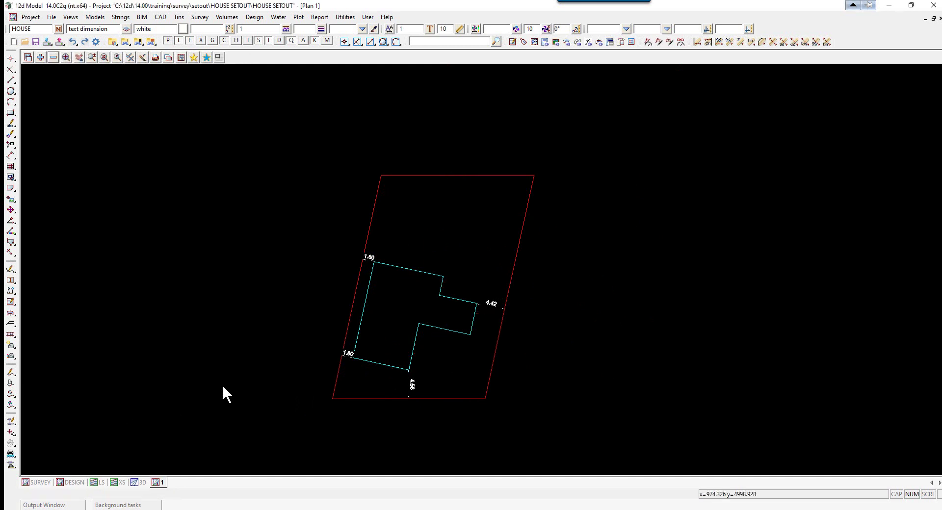
Set super string point IDs for all data in view 1 using sequential numbers starting at 1.
{"action": "left_click", "coordinate": [345, 16]}
{"action": "mouse_move", "coordinate": [368, 151]}
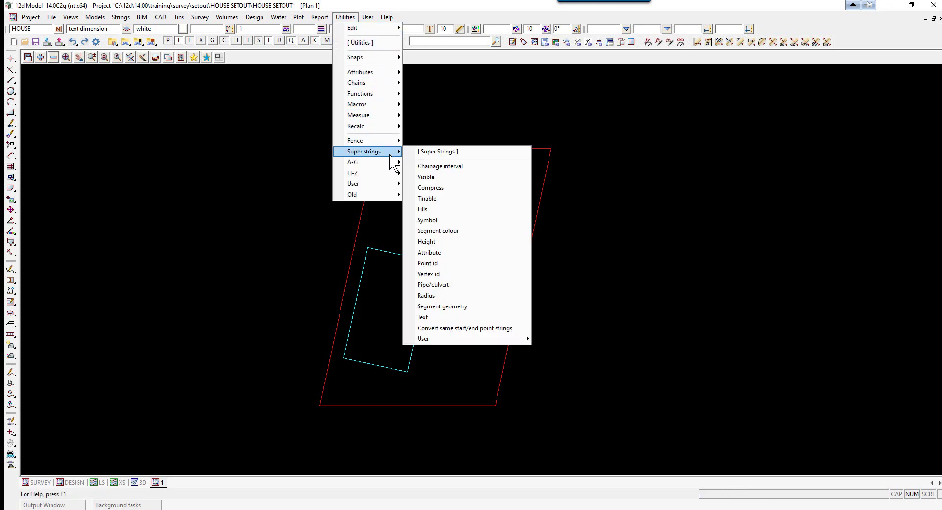
{"action": "left_click", "coordinate": [464, 263]}
{"action": "left_click_drag", "start_coordinate": [482, 270], "coordinate": [645, 110]}
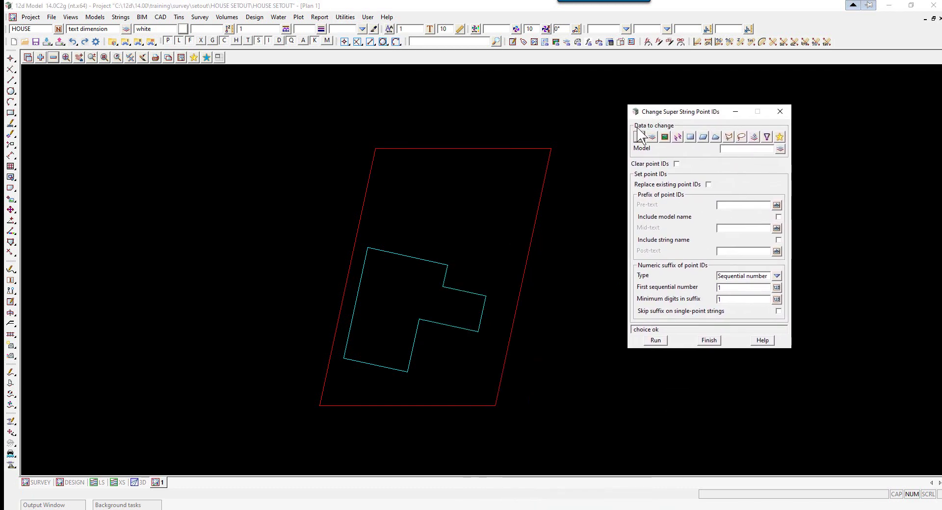
{"action": "left_click", "coordinate": [666, 137]}
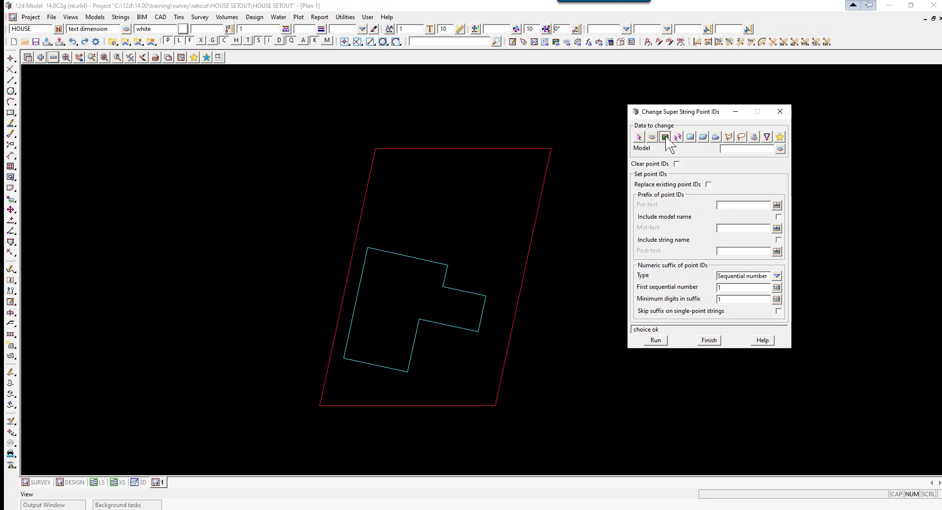
{"action": "left_click", "coordinate": [780, 149]}
{"action": "left_click", "coordinate": [789, 213]}
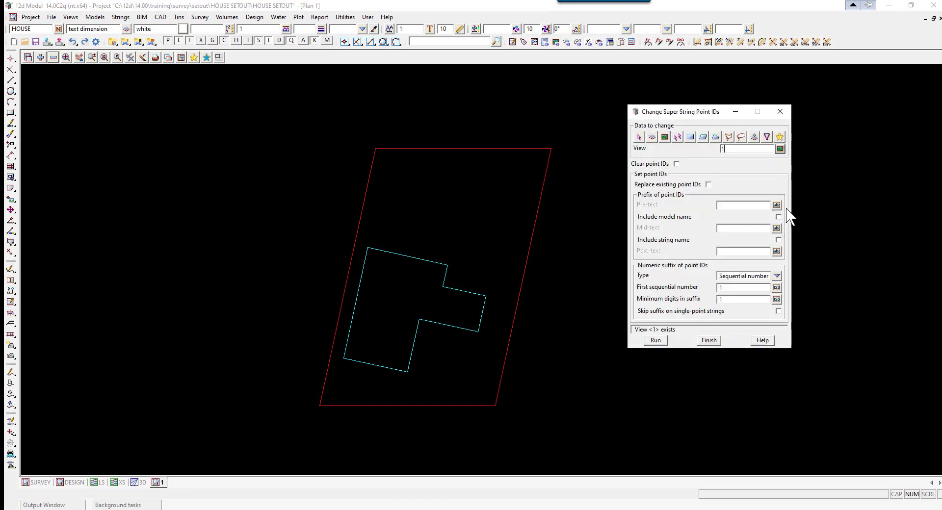
{"action": "left_click", "coordinate": [659, 340]}
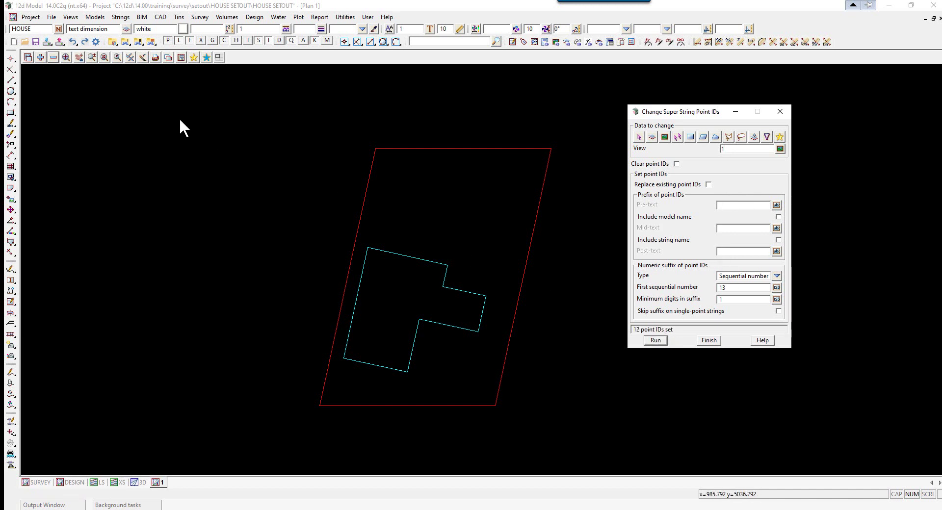
Turn on the point ID display in plan view 1 and close the point ID settings.
{"action": "left_click", "coordinate": [130, 57]}
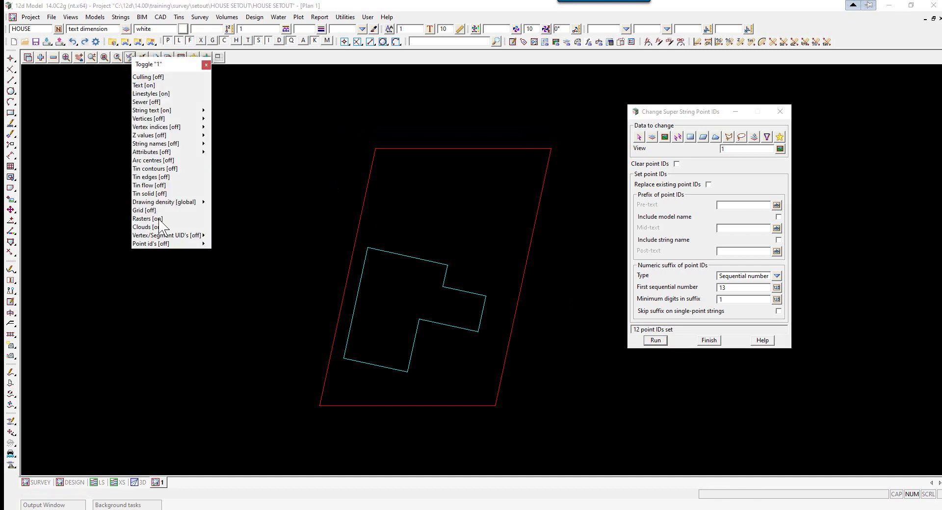
{"action": "left_click", "coordinate": [152, 243]}
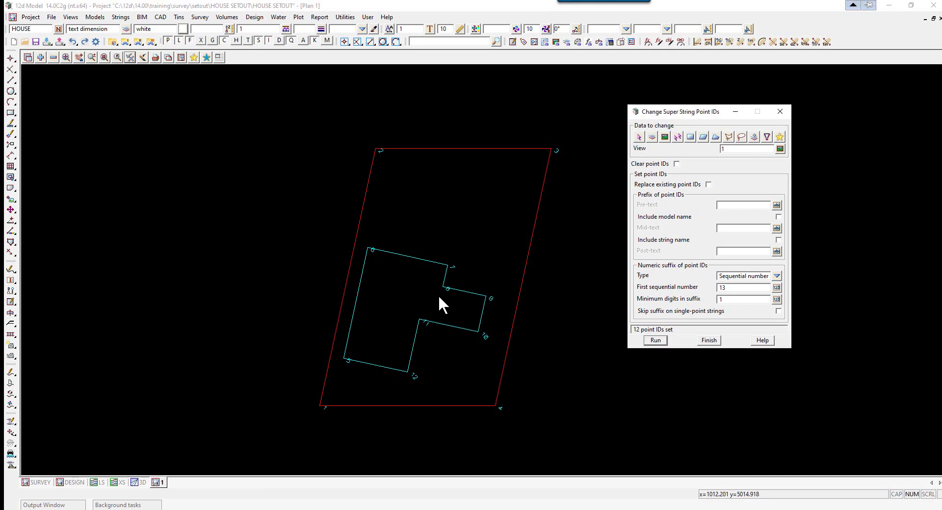
{"action": "left_click", "coordinate": [715, 340]}
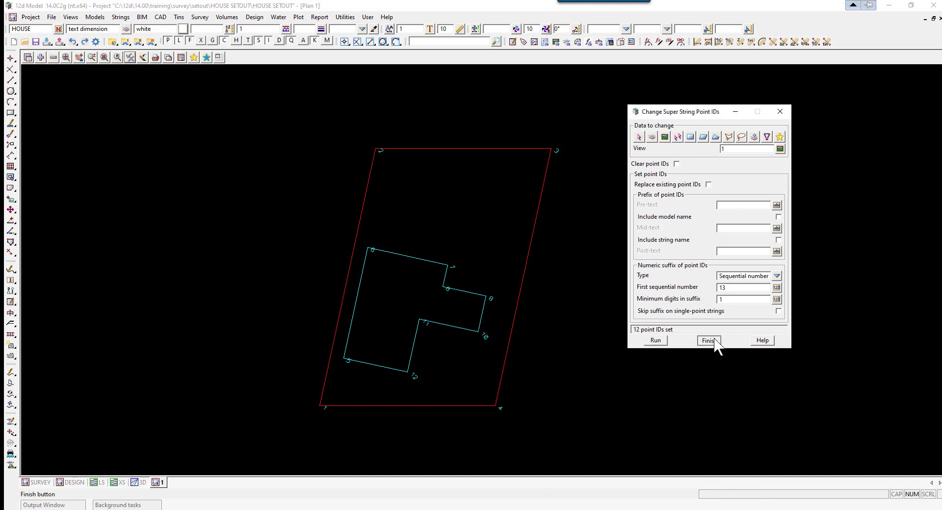
Start a Leica 1200 strings export with jobname house, linking vertex ids to CgPoints and ignoring points without IDs.
{"action": "scroll", "coordinate": [386, 154], "scroll_direction": "down", "scroll_amount": 1}
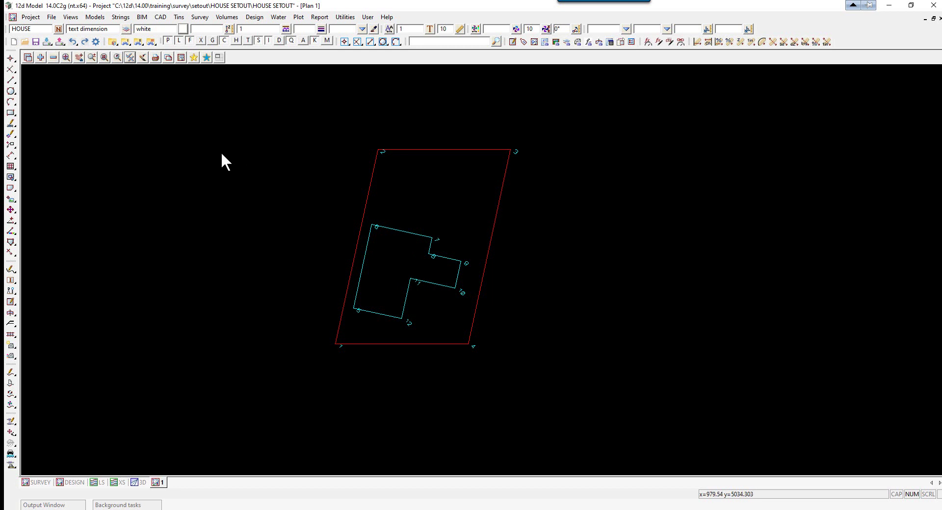
{"action": "left_click", "coordinate": [200, 17]}
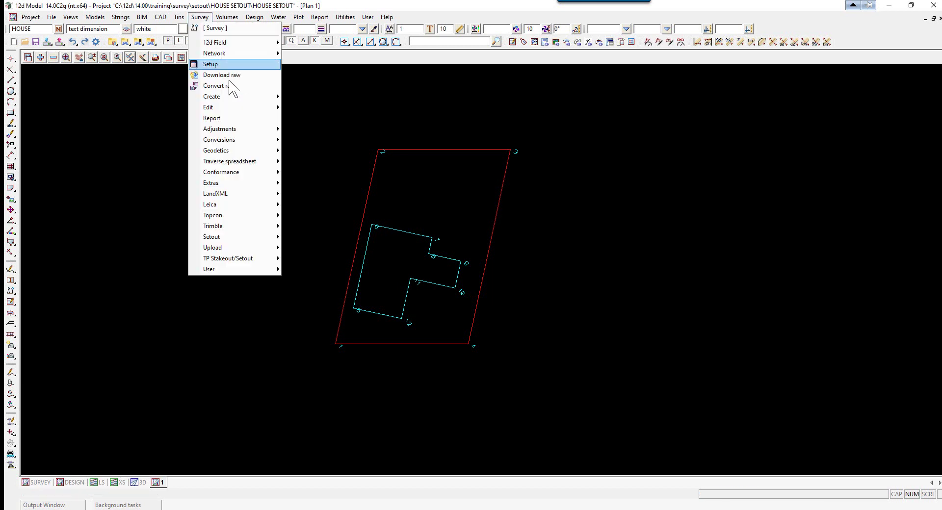
{"action": "mouse_move", "coordinate": [283, 210]}
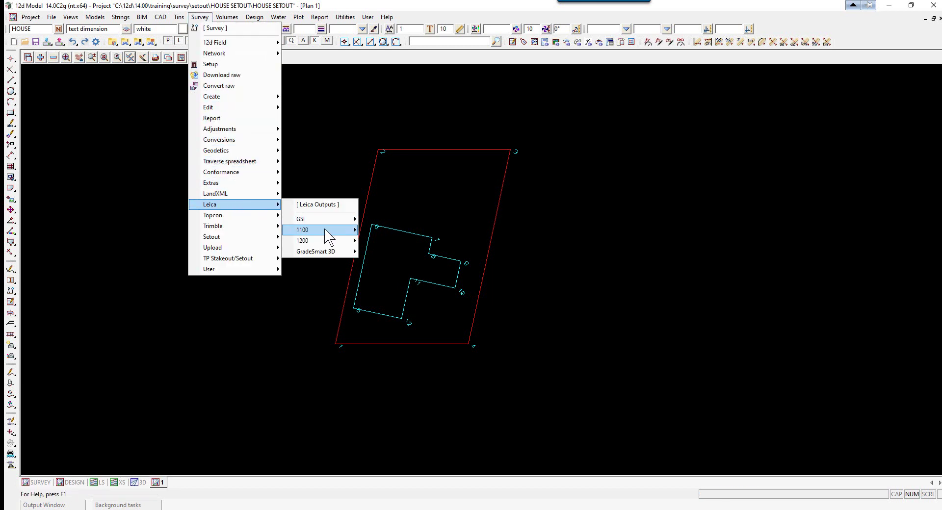
{"action": "mouse_move", "coordinate": [329, 240]}
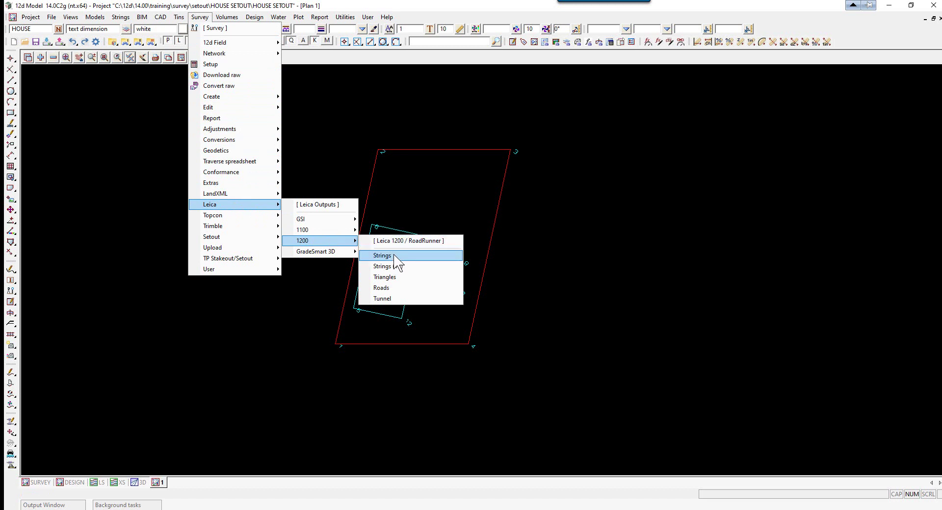
{"action": "left_click", "coordinate": [394, 256]}
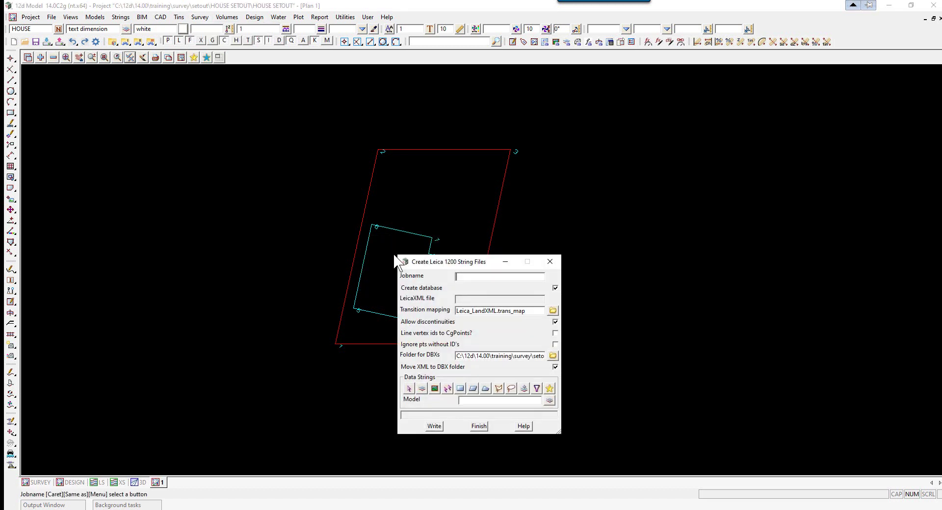
{"action": "left_click_drag", "start_coordinate": [452, 260], "coordinate": [631, 160]}
{"action": "left_click", "coordinate": [655, 180]}
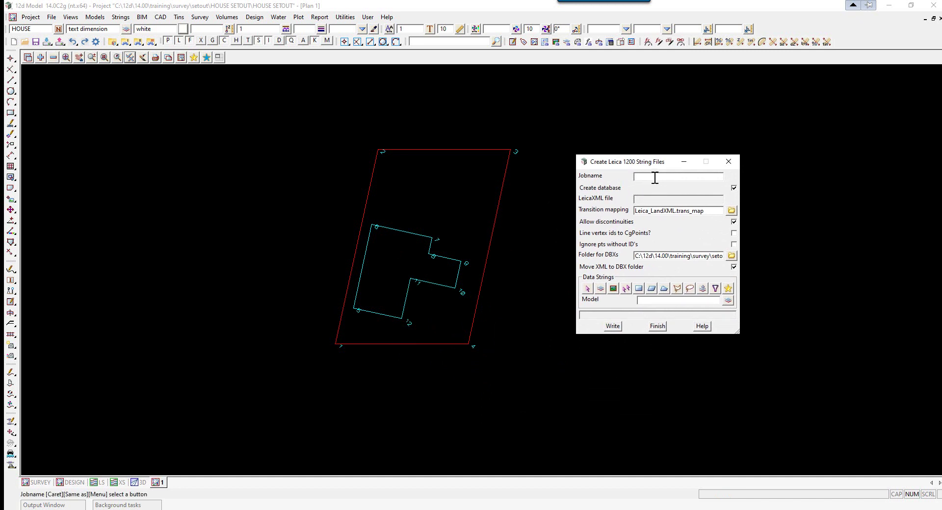
{"action": "key", "text": "Return"}
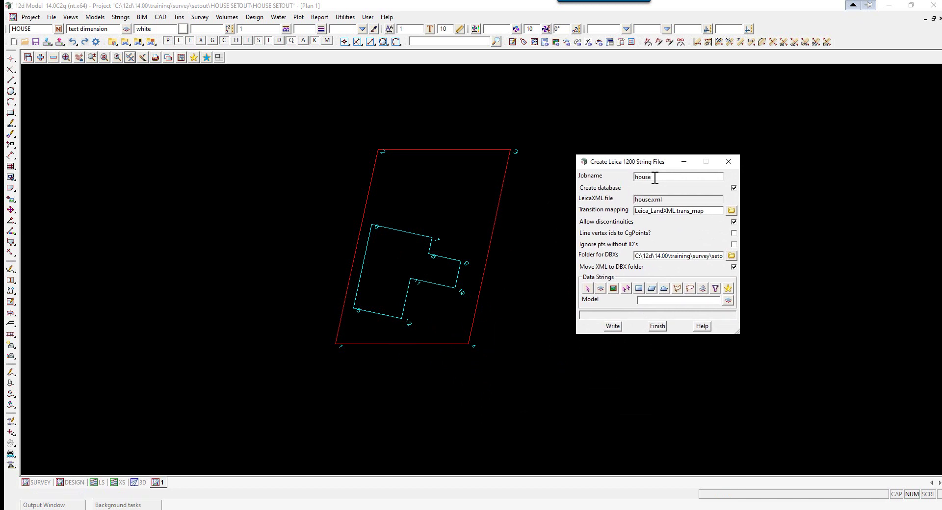
{"action": "left_click", "coordinate": [733, 233]}
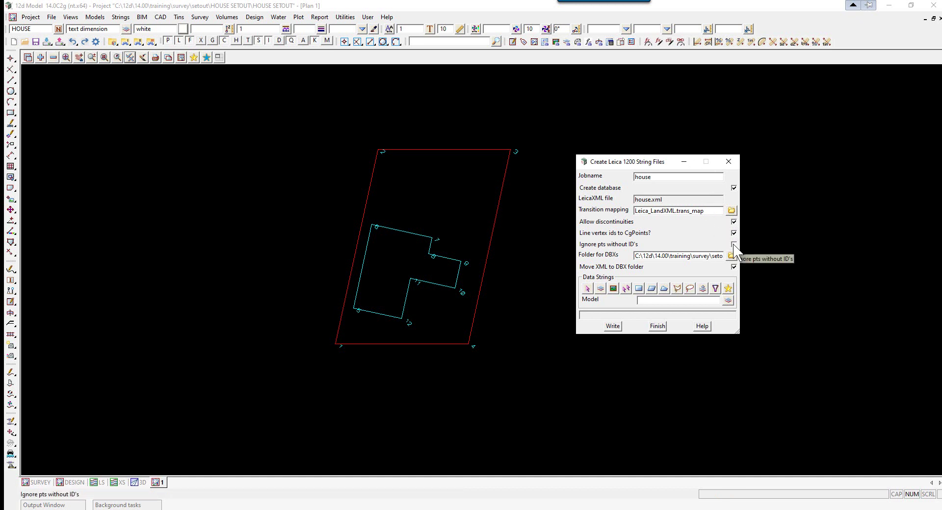
{"action": "left_click", "coordinate": [733, 244]}
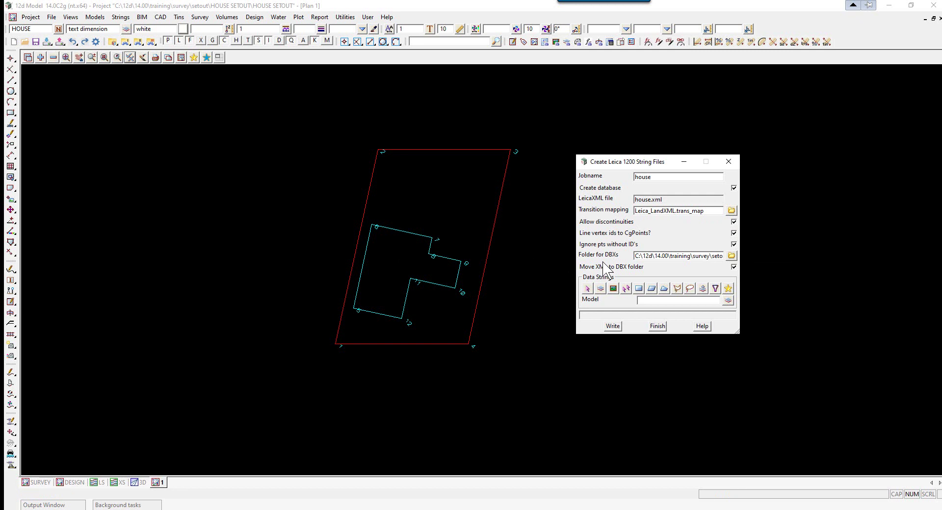
Use view 1 as the export's data source, write the Leica 1200 files and close the export.
{"action": "left_click", "coordinate": [613, 289]}
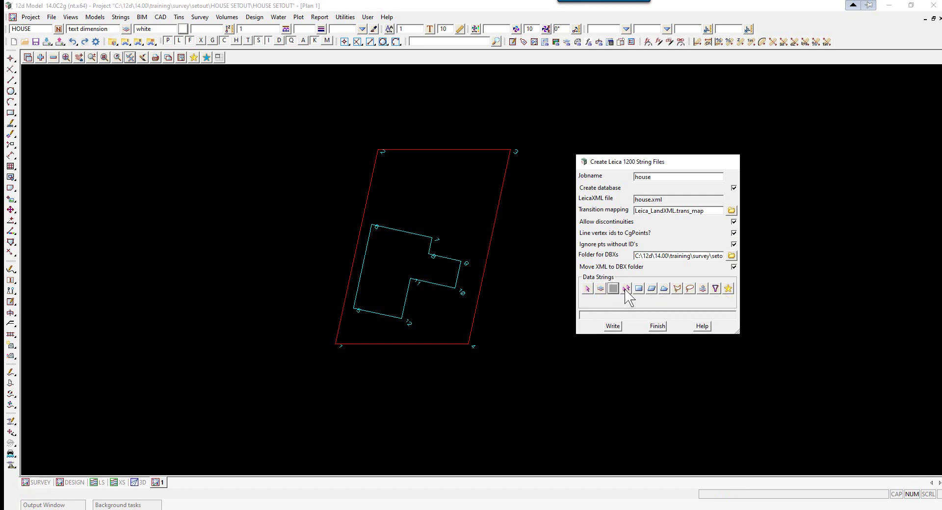
{"action": "left_click", "coordinate": [728, 300]}
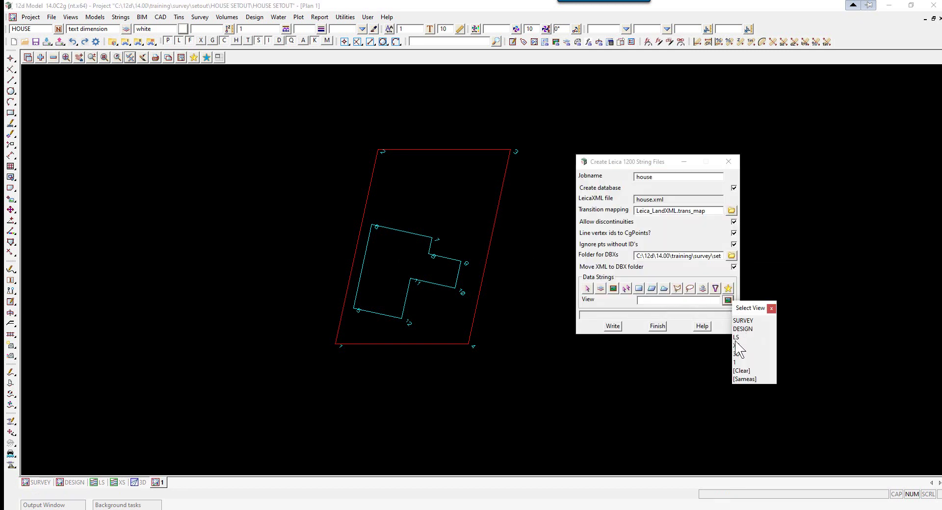
{"action": "left_click", "coordinate": [735, 362]}
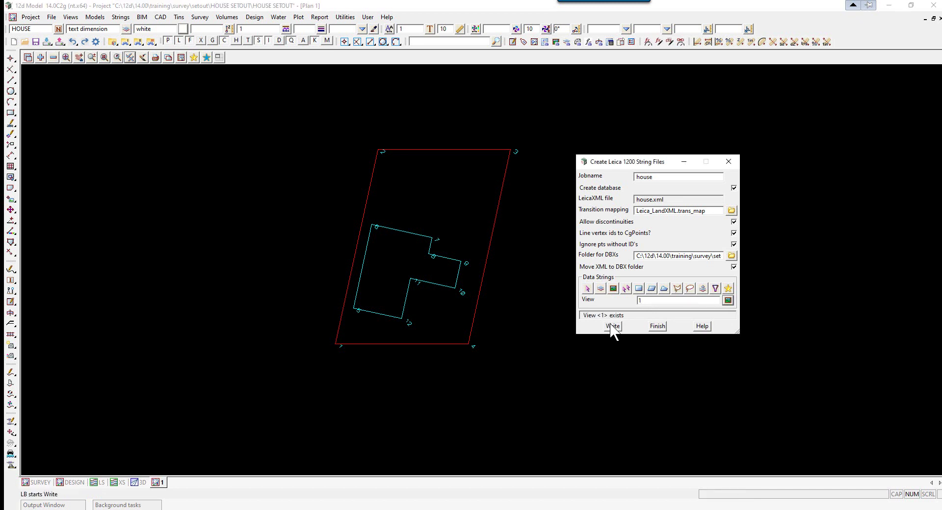
{"action": "left_click", "coordinate": [613, 327]}
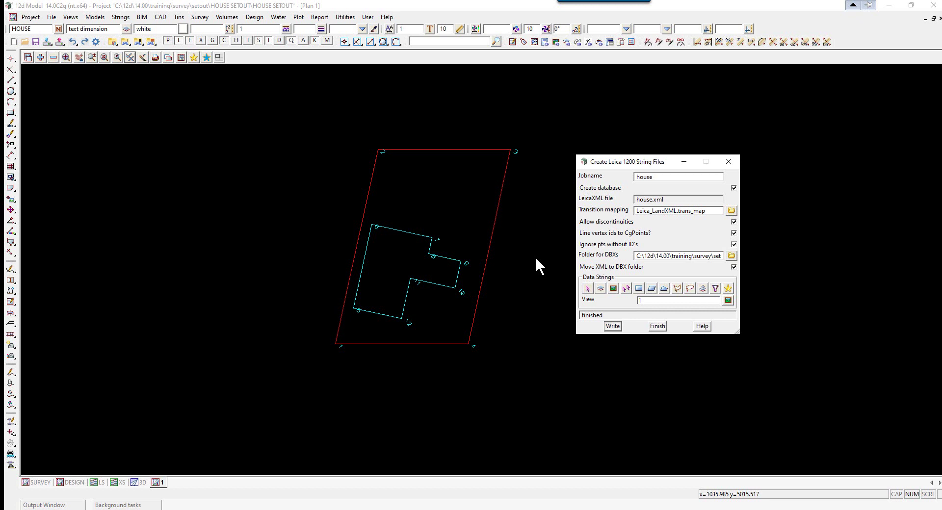
{"action": "left_click", "coordinate": [658, 326]}
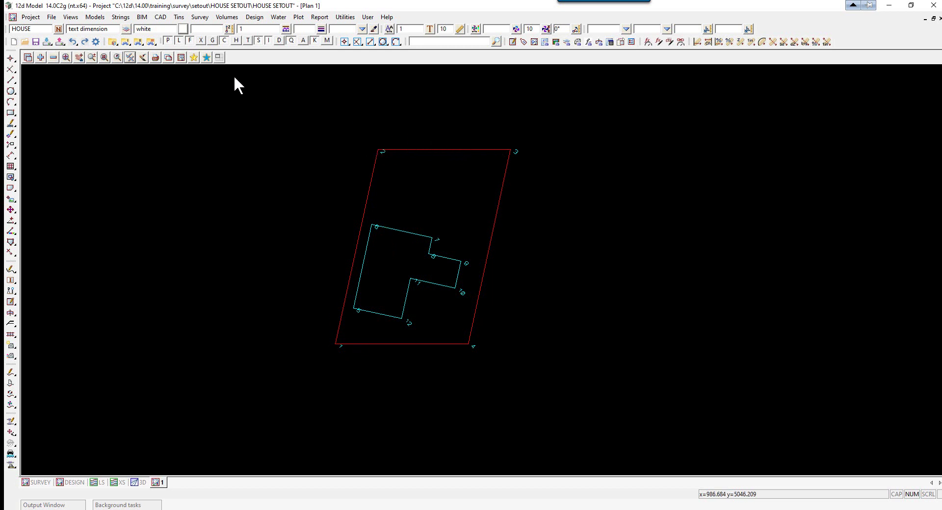
Share the LOT model from the project and check its entry in view 1's list of models.
{"action": "left_click", "coordinate": [96, 17]}
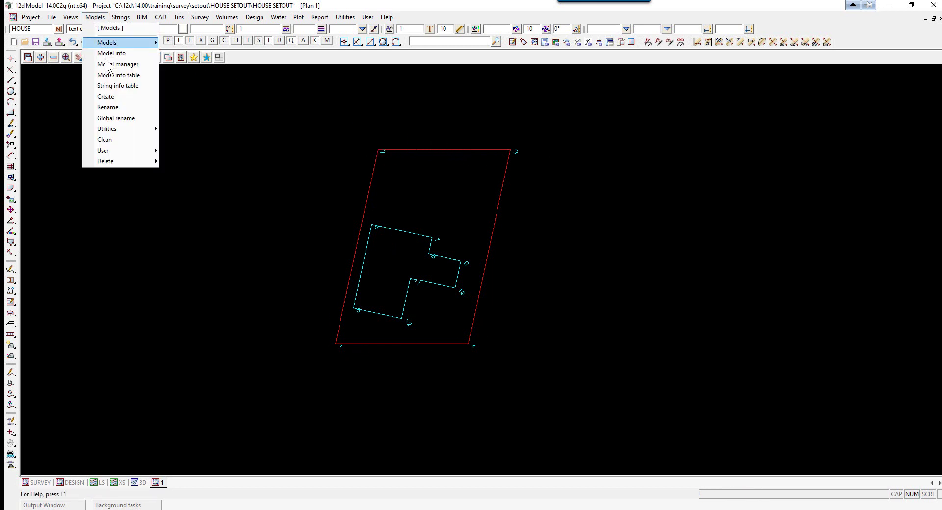
{"action": "mouse_move", "coordinate": [123, 129]}
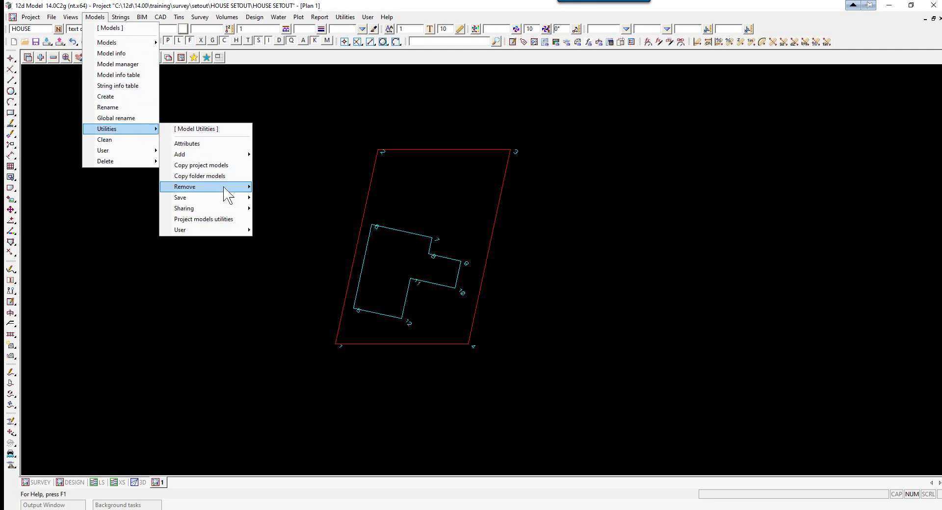
{"action": "mouse_move", "coordinate": [244, 209]}
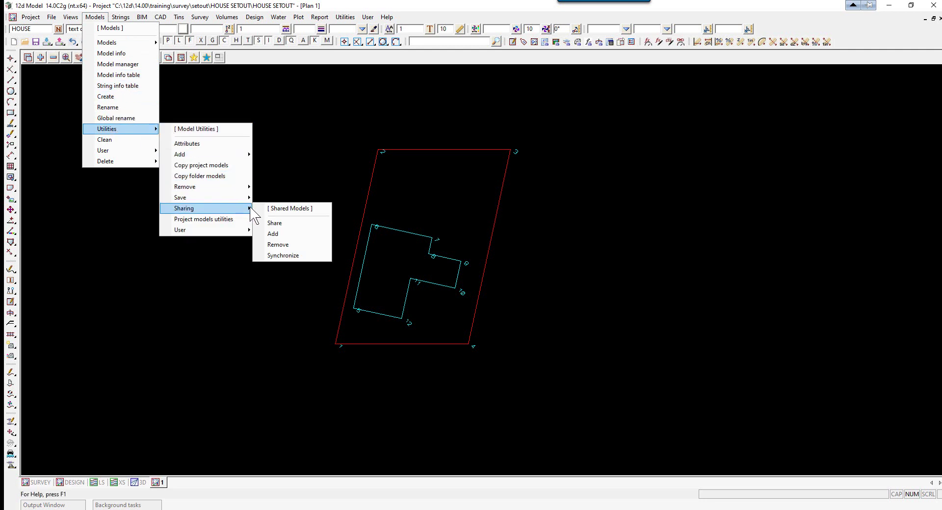
{"action": "left_click", "coordinate": [272, 224]}
{"action": "left_click_drag", "start_coordinate": [331, 228], "coordinate": [622, 132]}
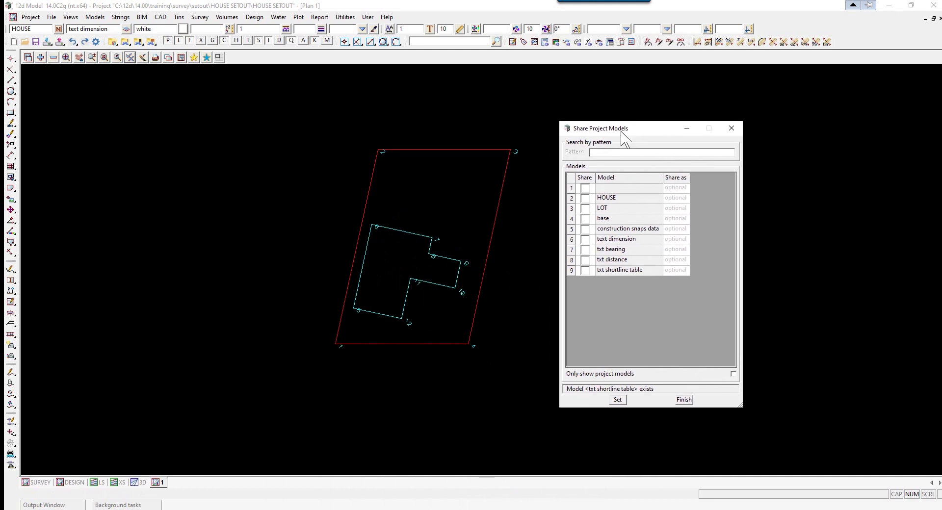
{"action": "left_click", "coordinate": [586, 208]}
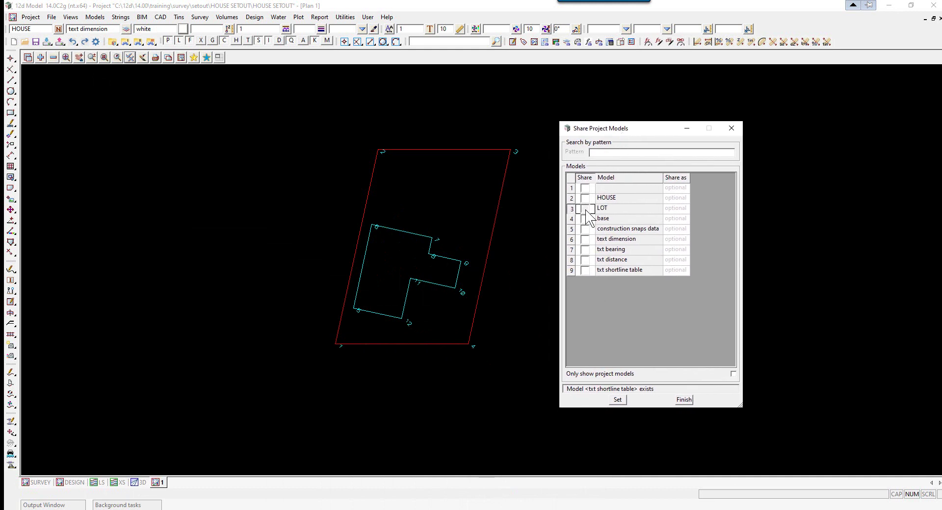
{"action": "left_click", "coordinate": [617, 400]}
{"action": "left_click", "coordinate": [684, 400]}
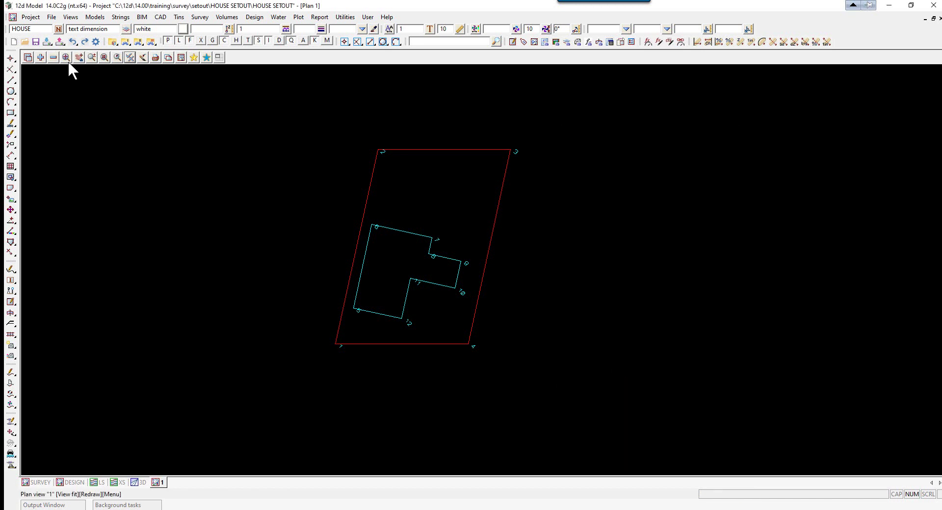
{"action": "left_click", "coordinate": [53, 57]}
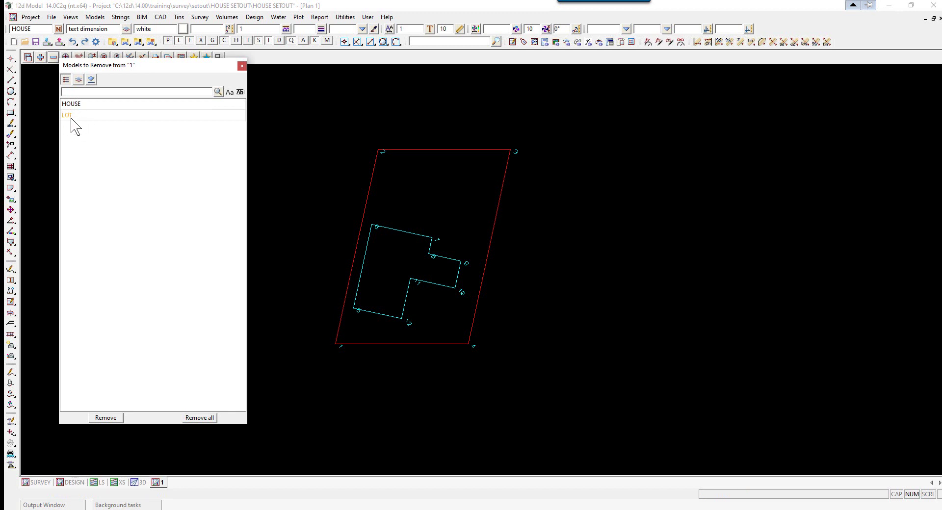
{"action": "left_click", "coordinate": [242, 66]}
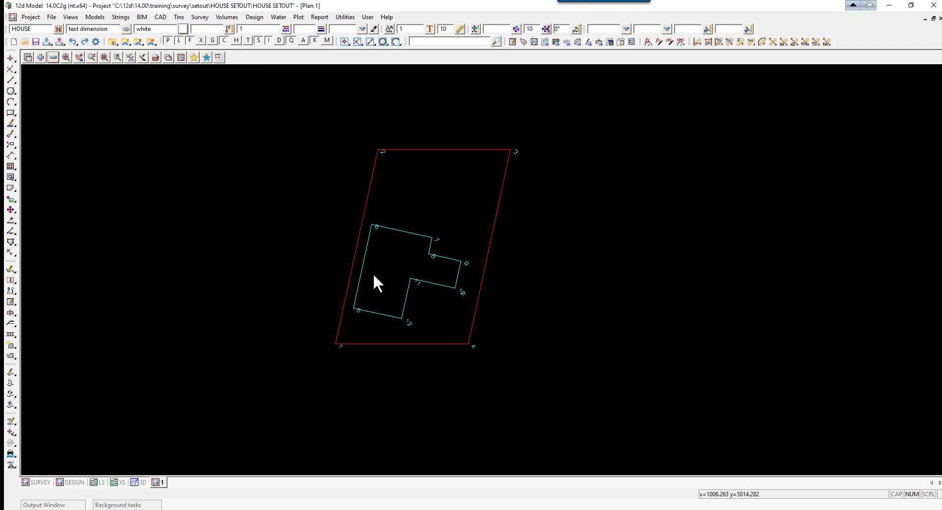